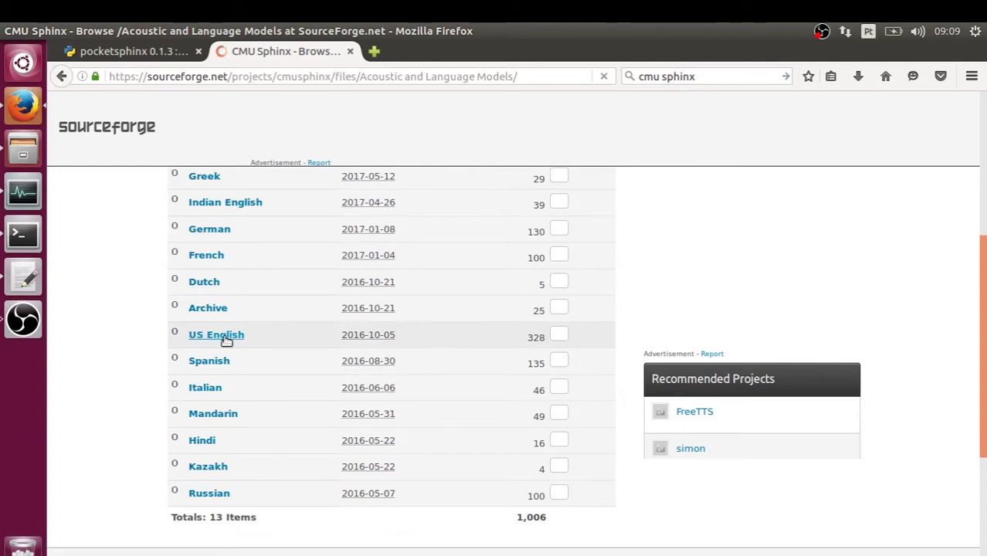
Open the US English folder of the CMU Sphinx acoustic and language models in a new tab and examine its downloadable files
right_click(221, 340)
click(278, 348)
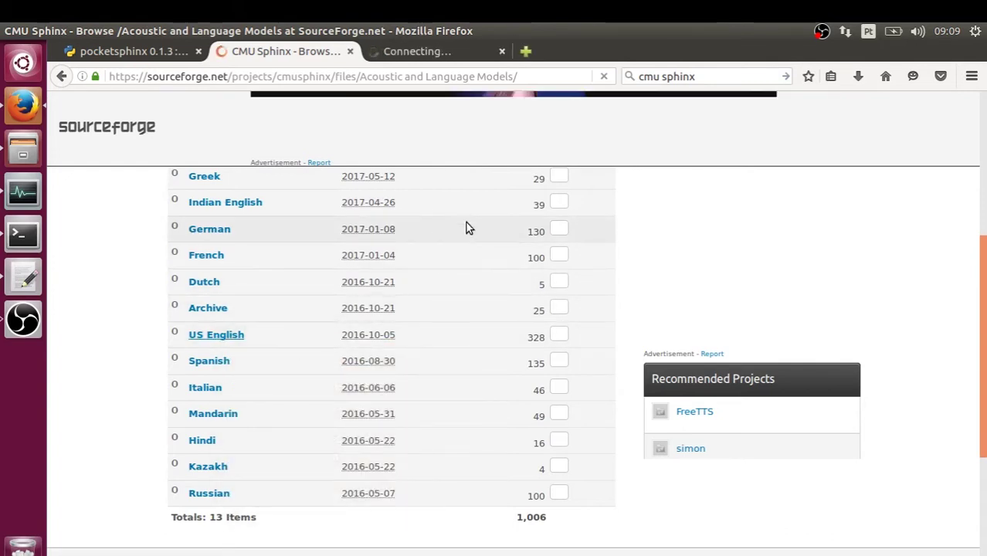
click(420, 54)
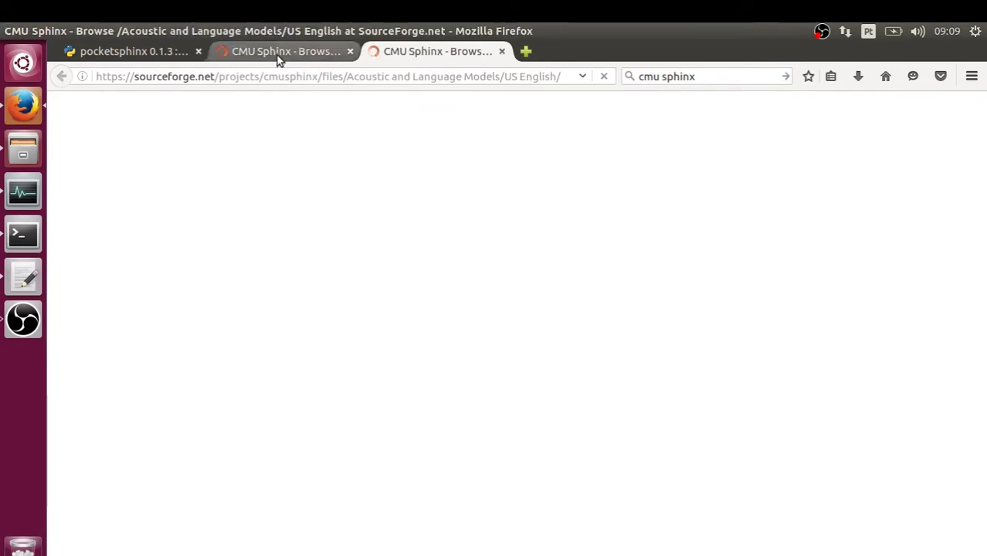
click(282, 55)
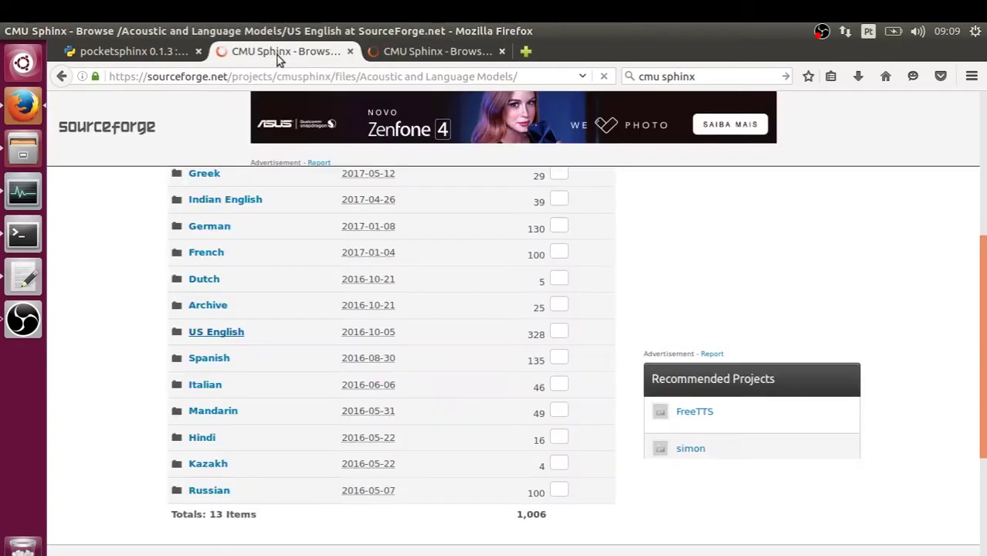
click(414, 53)
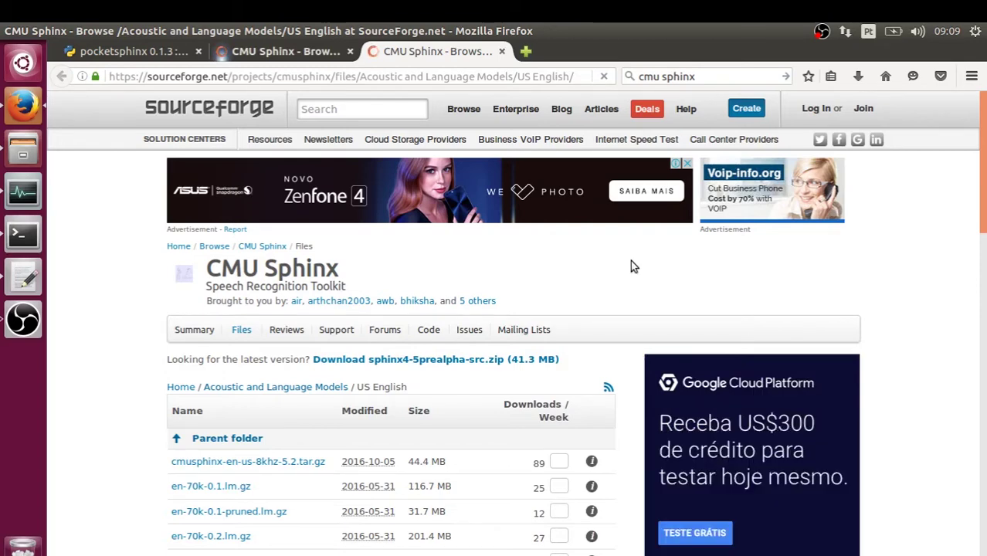
scroll(631, 259, down, 5)
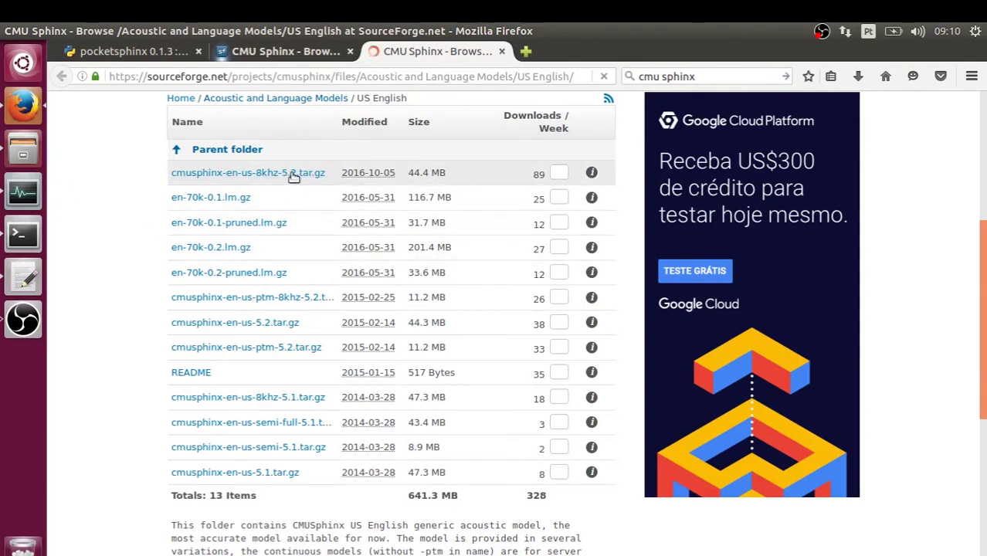
Switch to the file manager and browse to /usr/local/lib/python2.7/dist-packages/pocketsphinx/model
click(23, 149)
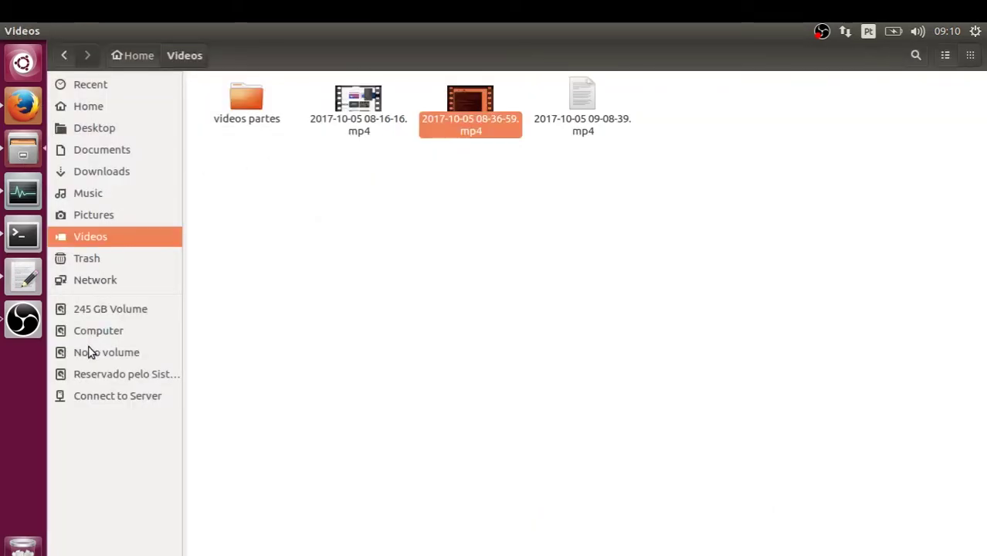
click(95, 332)
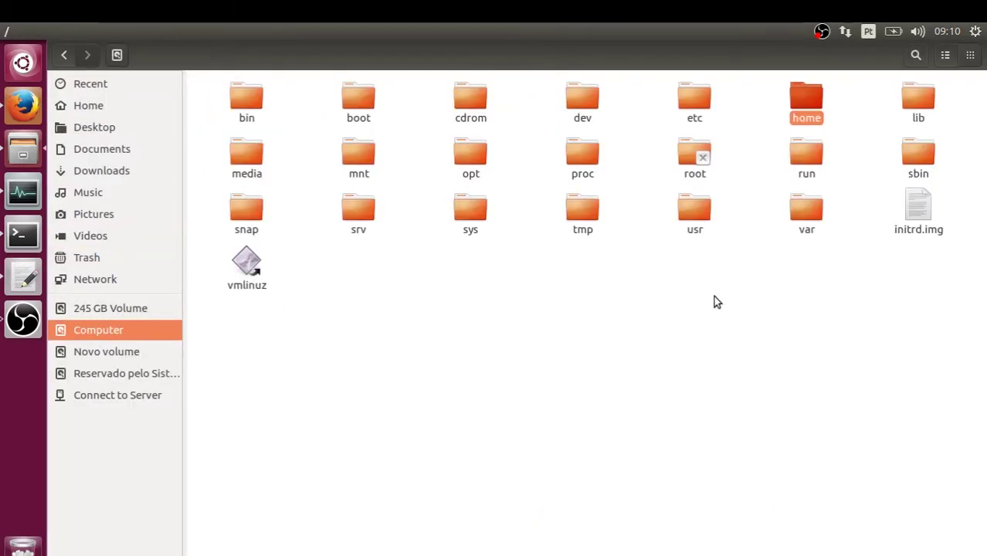
double_click(697, 213)
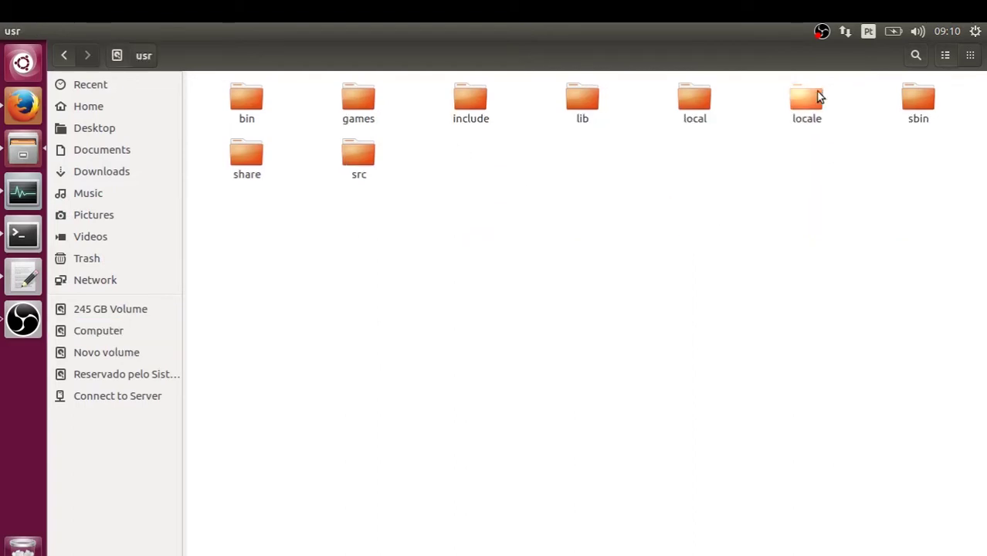
double_click(703, 97)
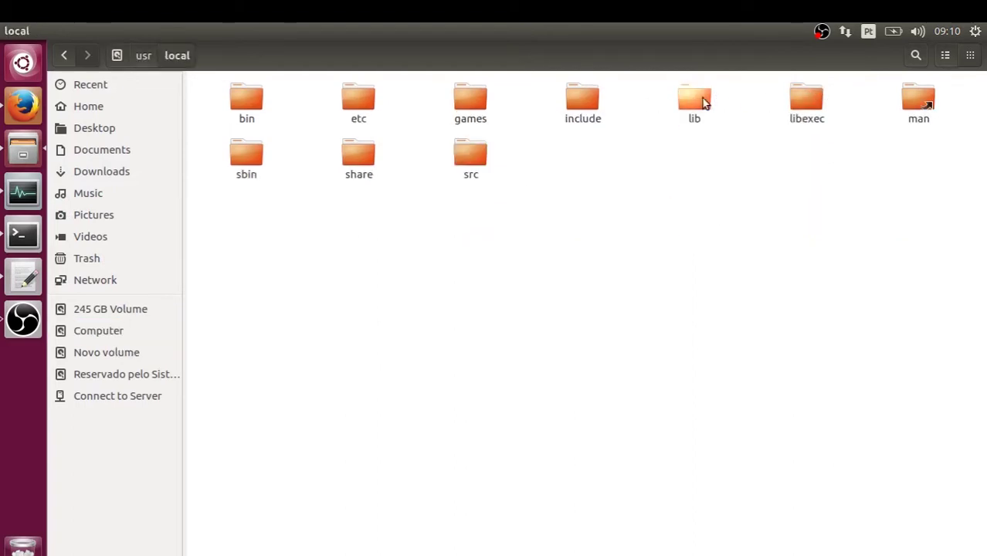
double_click(697, 99)
double_click(359, 97)
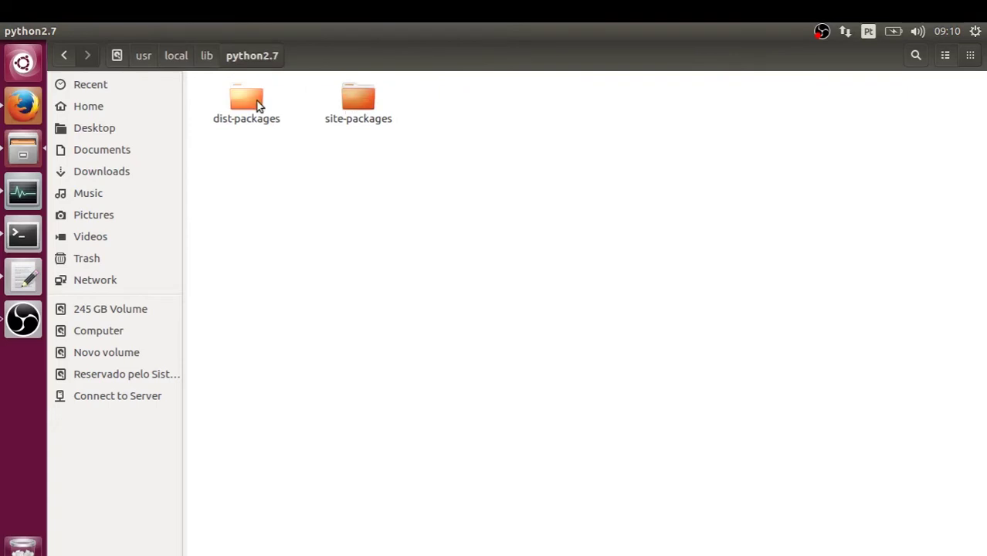
double_click(255, 100)
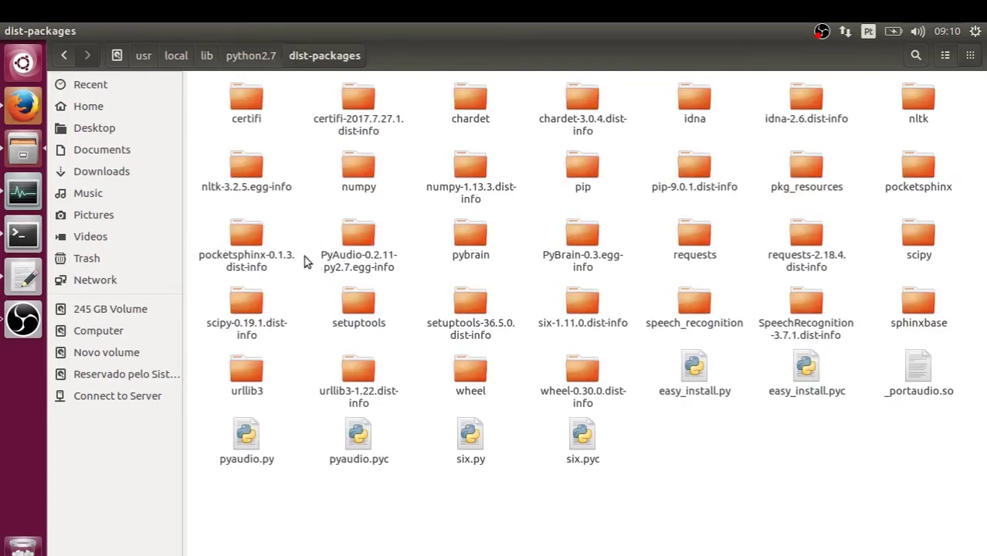
double_click(924, 168)
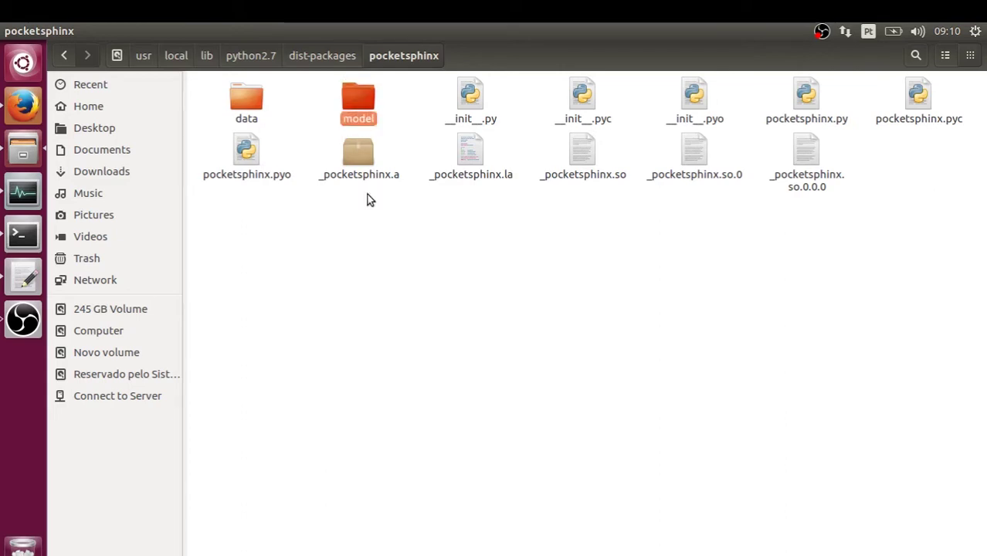
click(368, 198)
click(363, 103)
double_click(365, 103)
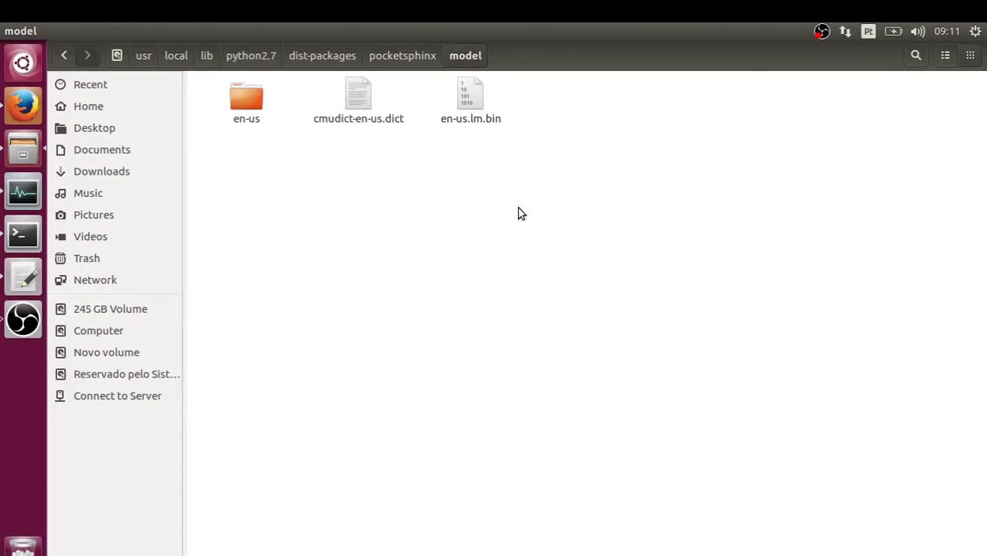
click(485, 112)
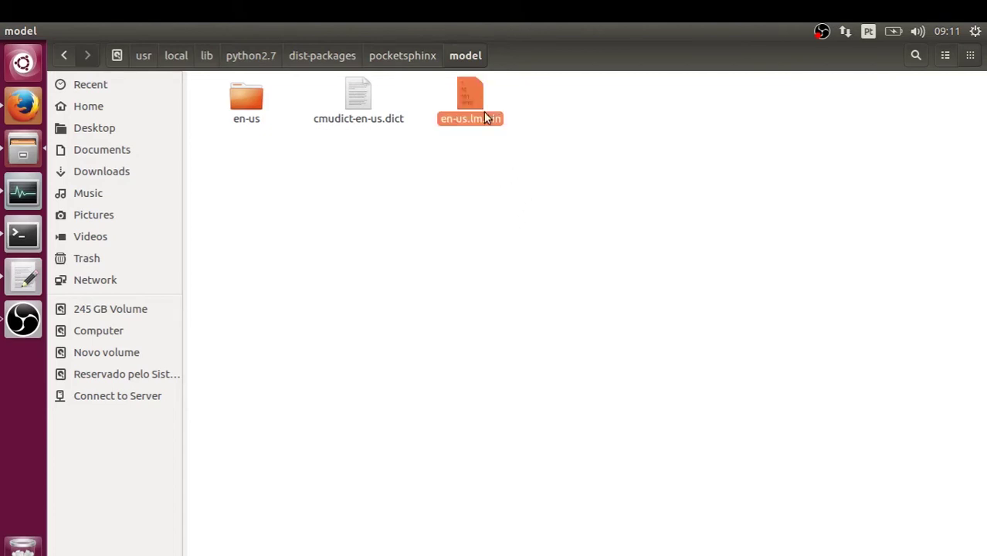
click(467, 143)
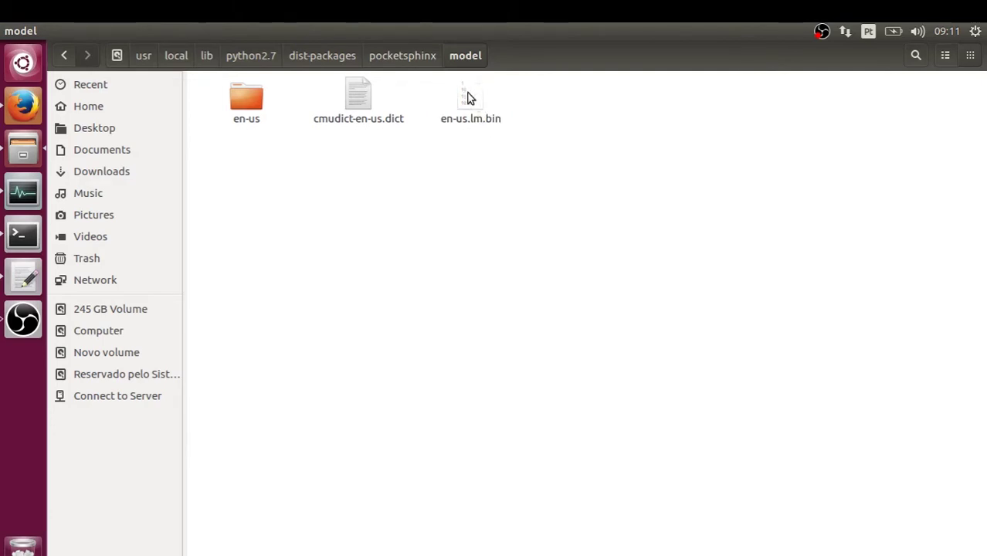
click(468, 96)
click(475, 180)
Open the cmudict-en-us.dict dictionary file in gedit
click(351, 97)
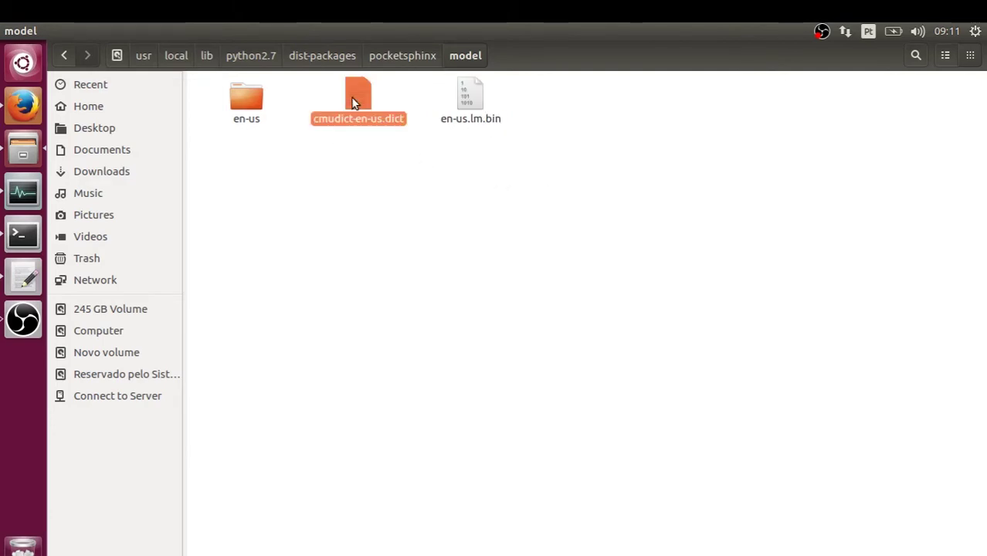
right_click(350, 97)
click(421, 111)
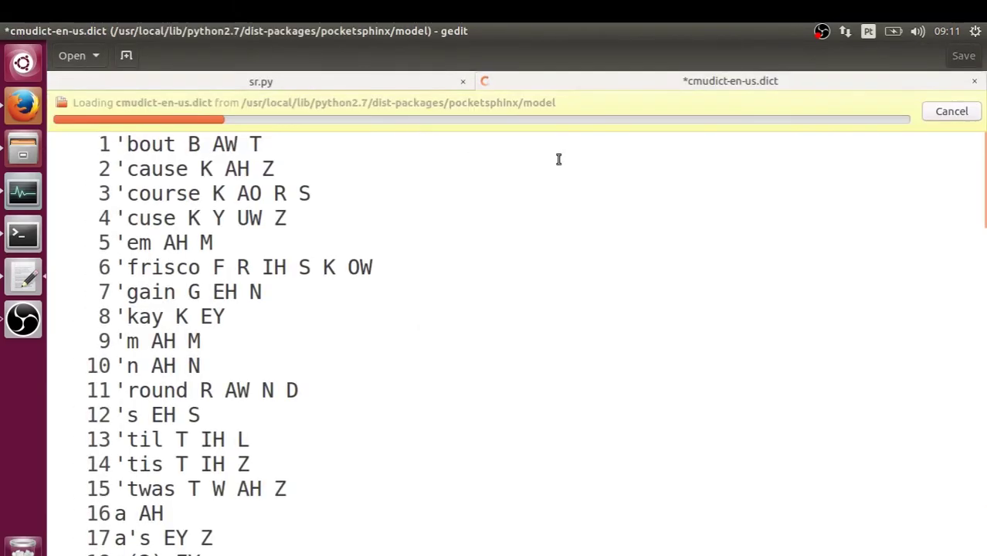
Examine how words such as "abc" are mapped to phonemes in the dictionary, and close the file
scroll(552, 97, down, 12)
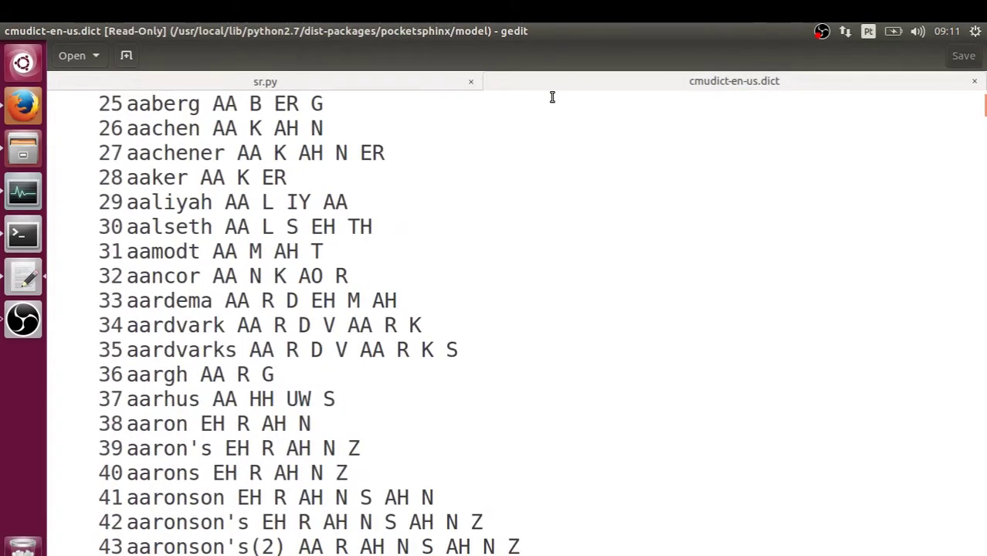
scroll(560, 164, down, 7)
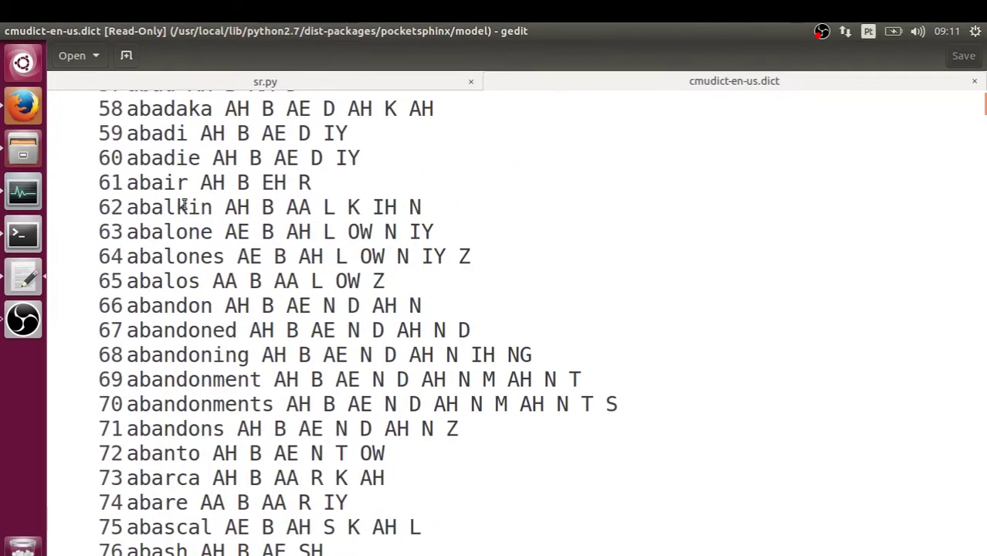
scroll(578, 198, down, 5)
scroll(578, 198, down, 12)
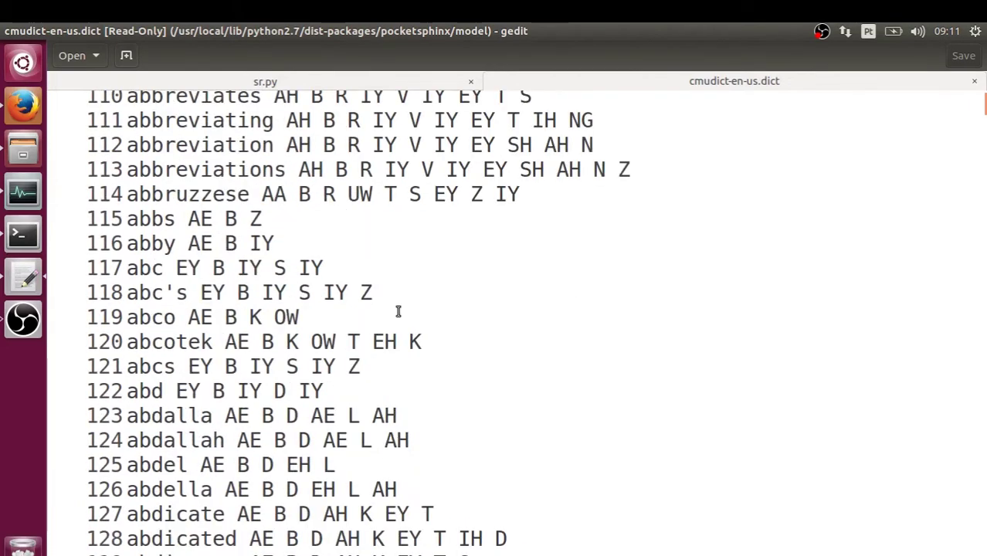
click(362, 272)
click(202, 270)
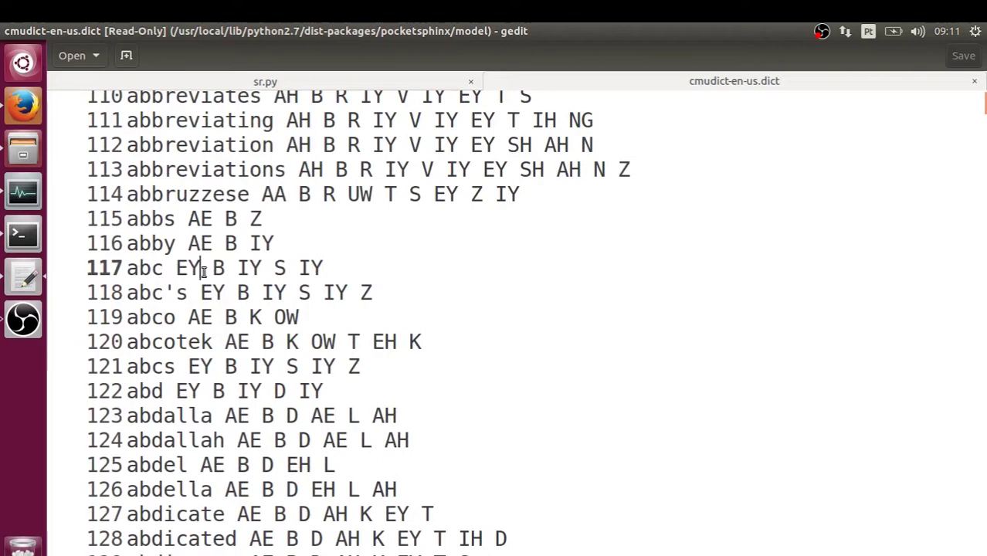
click(262, 268)
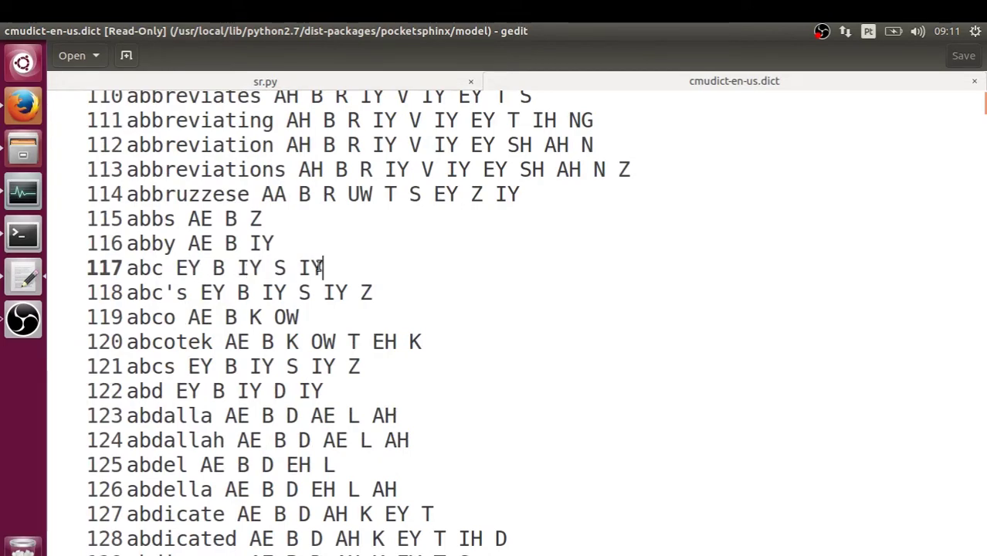
scroll(324, 266, down, 12)
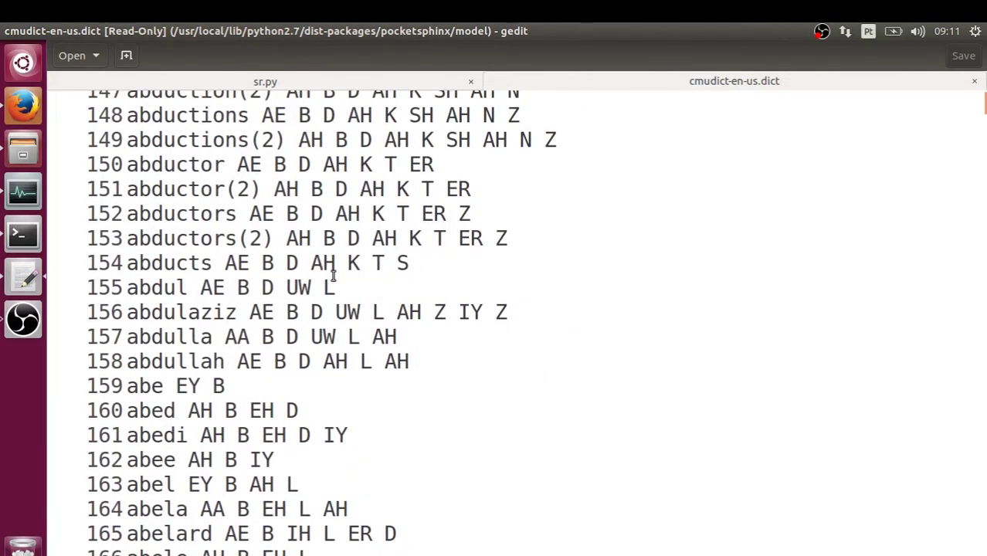
scroll(328, 269, down, 20)
scroll(378, 260, down, 12)
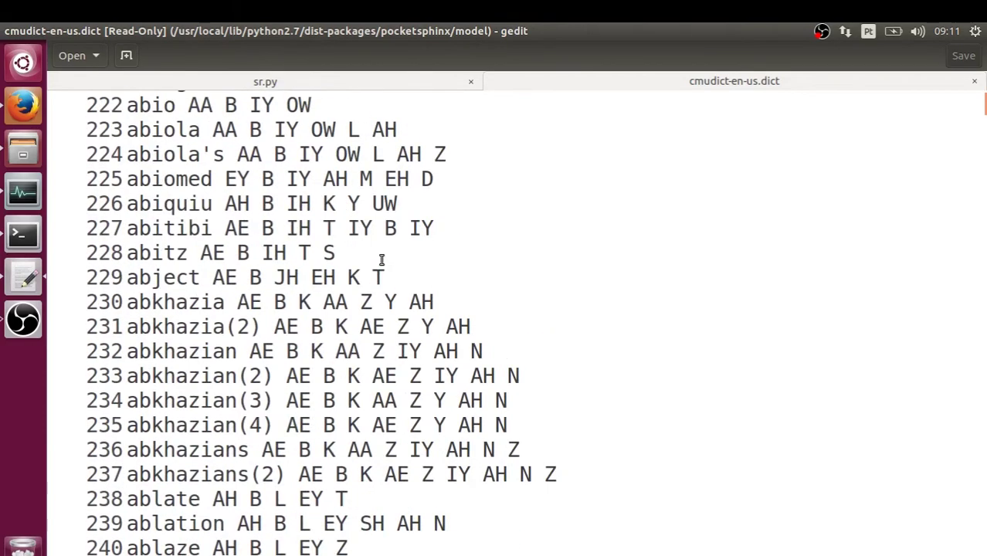
scroll(529, 211, down, 4)
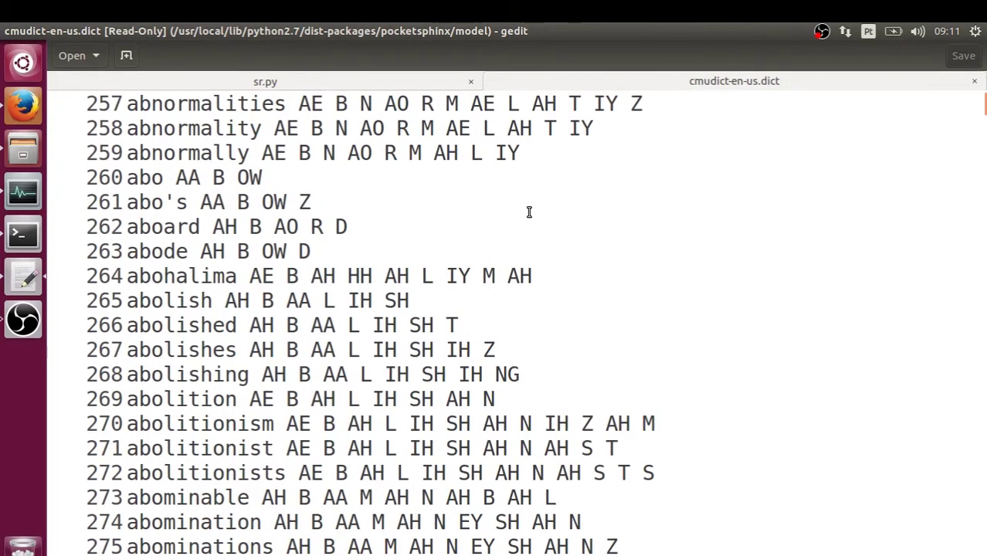
click(973, 82)
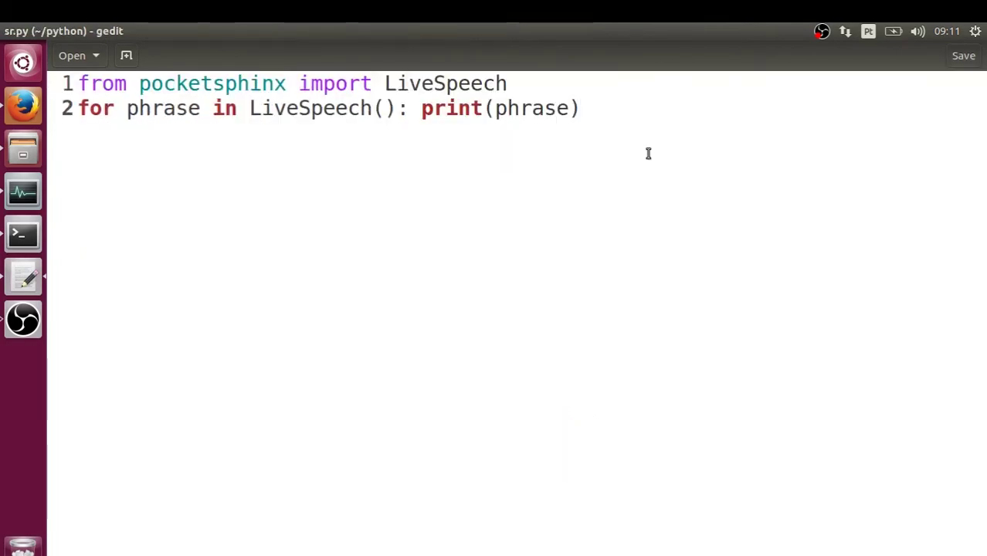
click(17, 153)
click(359, 179)
click(361, 113)
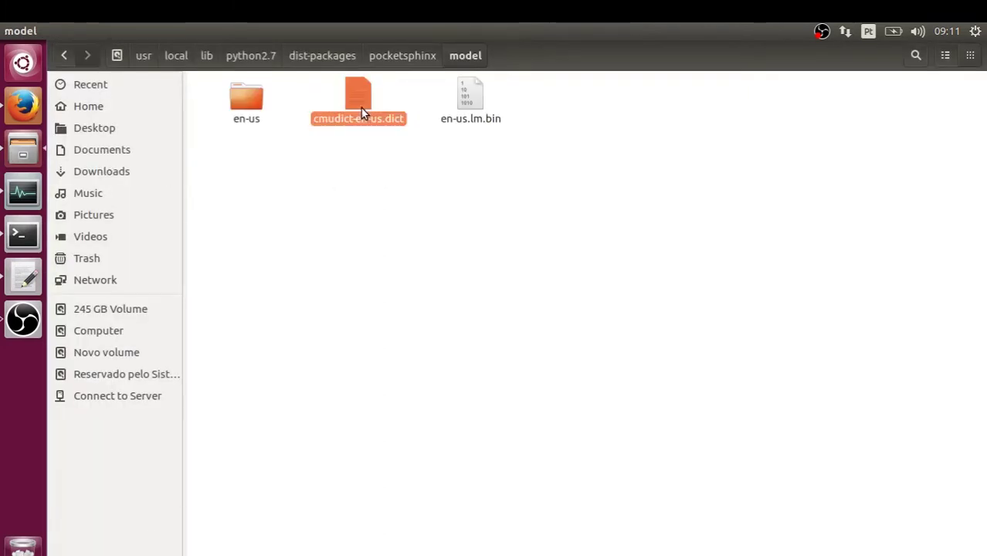
click(349, 131)
click(352, 101)
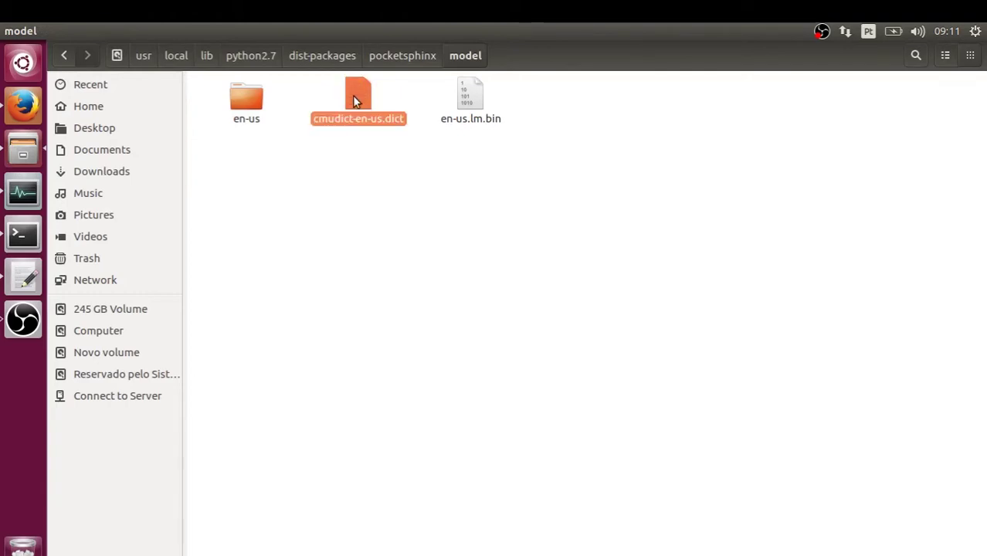
click(350, 156)
click(348, 108)
click(365, 160)
click(465, 98)
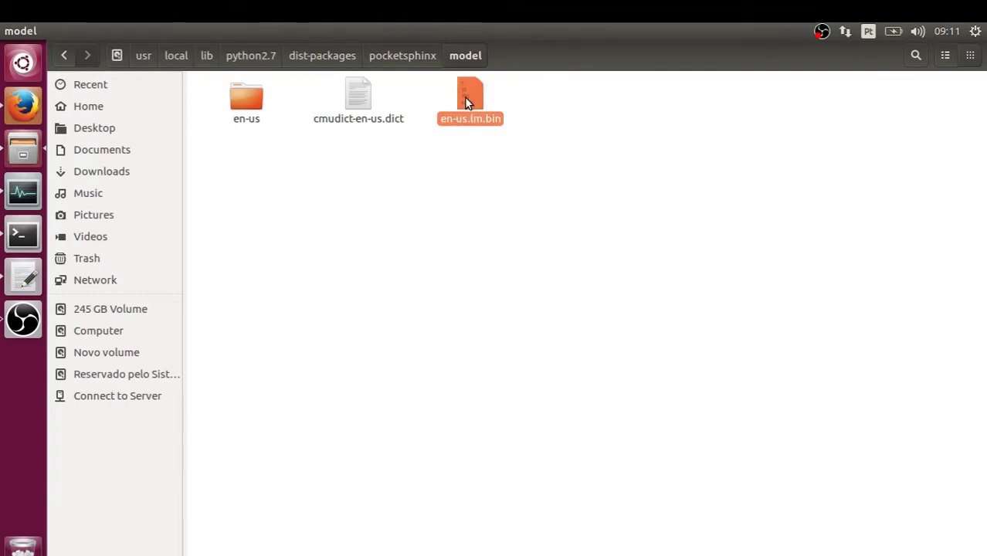
click(472, 143)
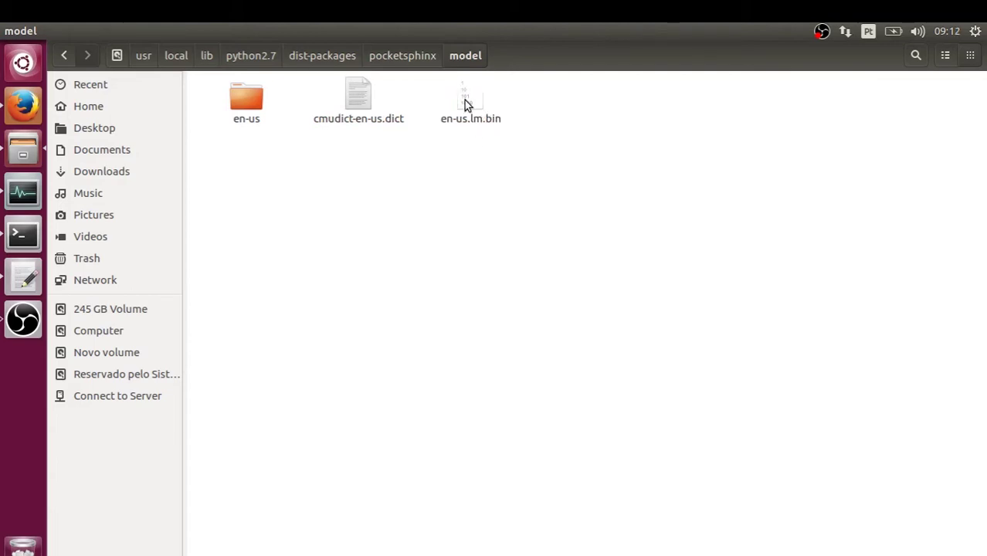
click(465, 100)
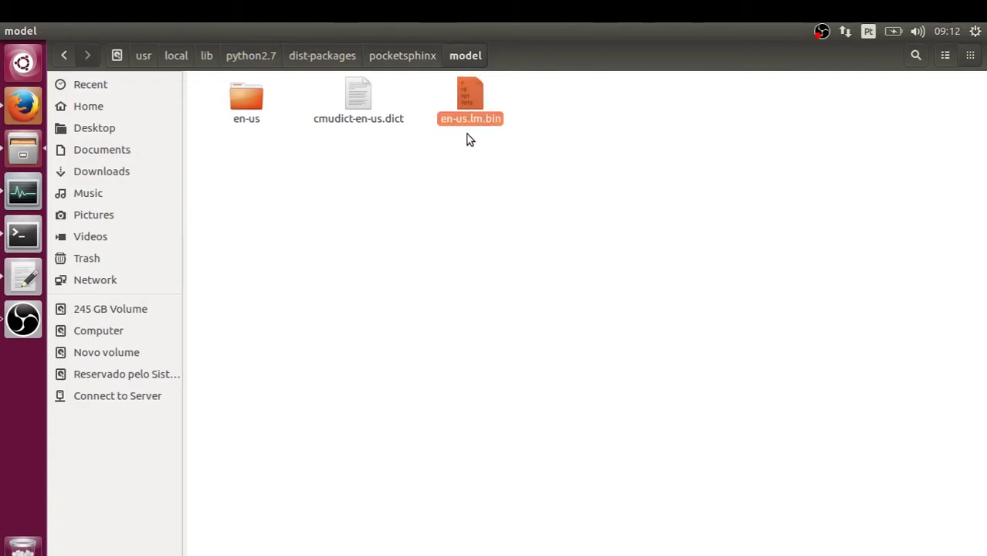
click(469, 137)
click(467, 107)
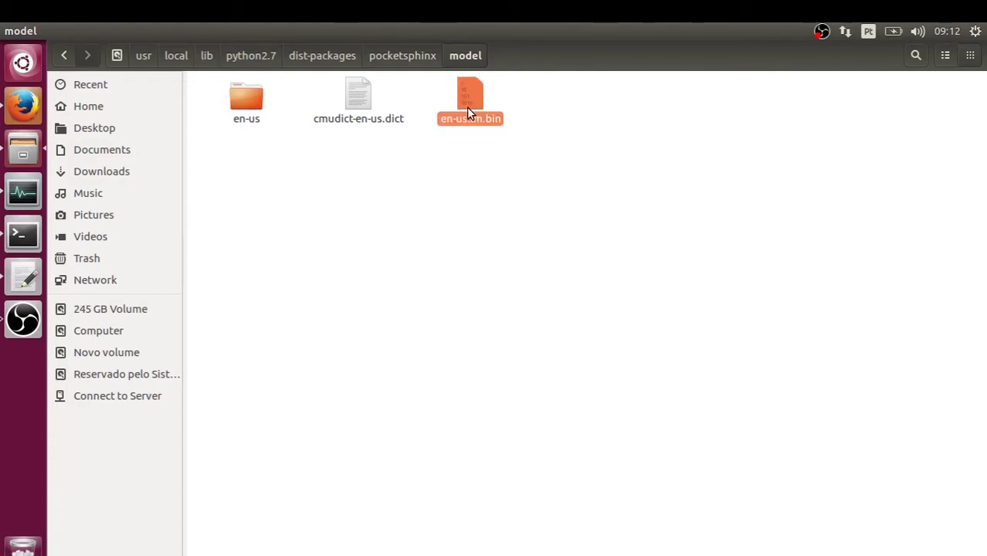
click(483, 155)
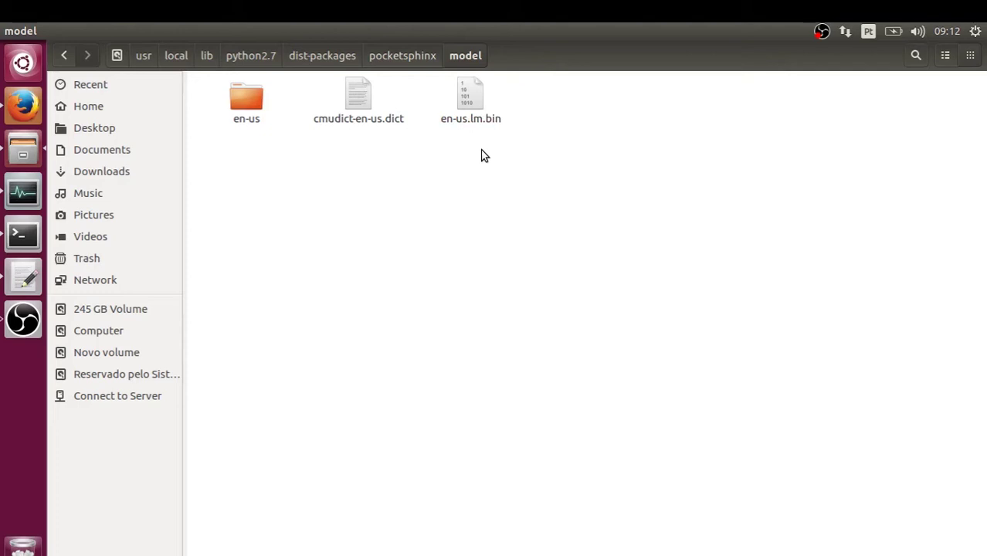
click(467, 95)
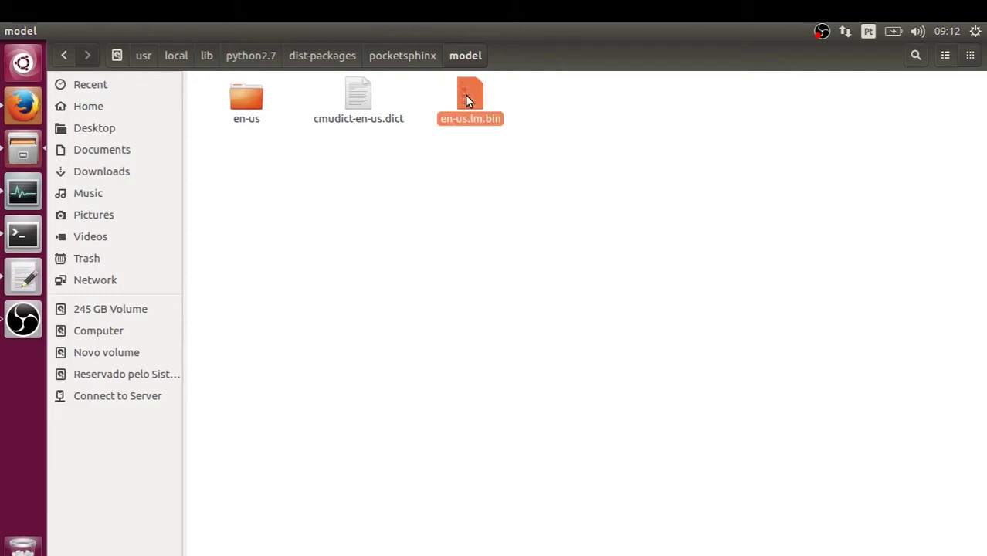
click(477, 144)
Switch to gedit, create a blank document and enter "language model" on its first line
click(17, 278)
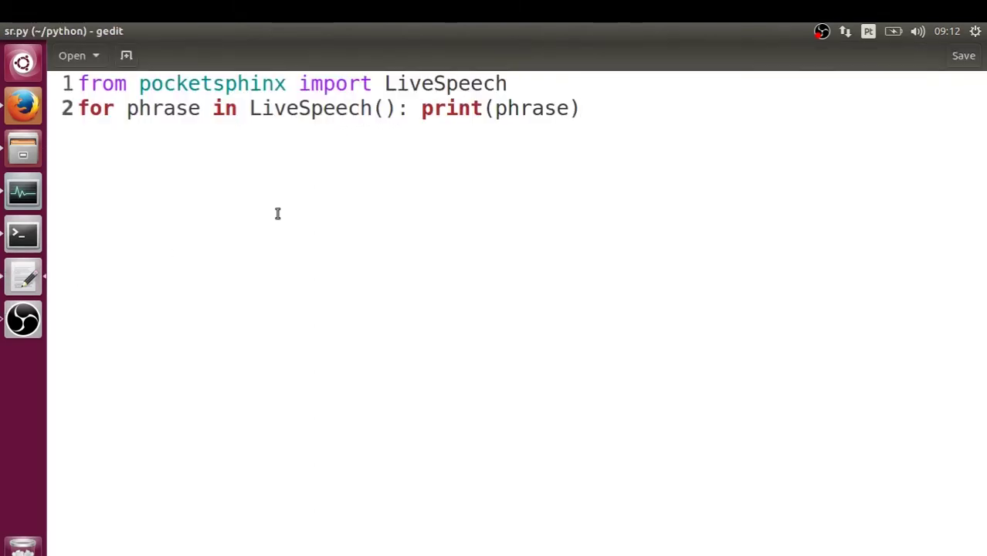
click(125, 55)
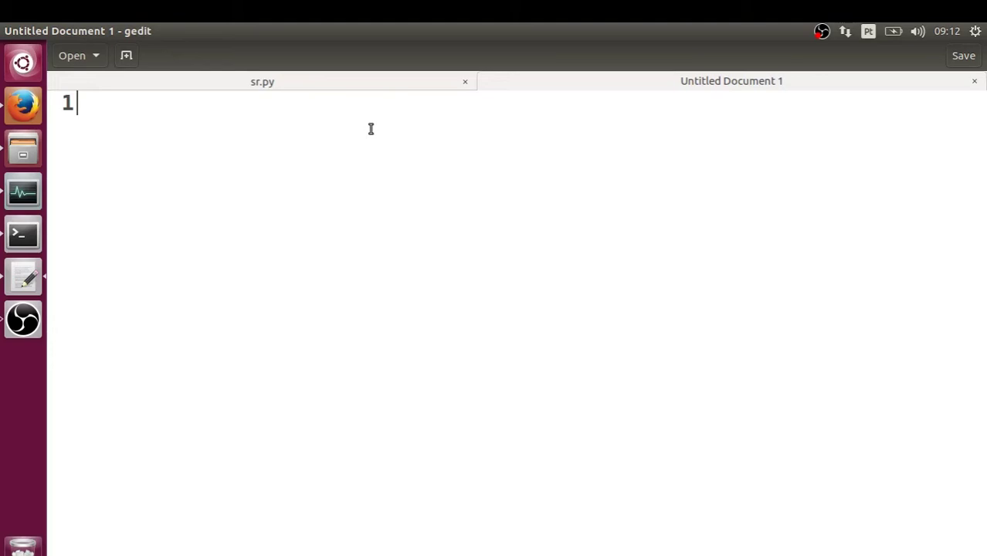
text(langug)
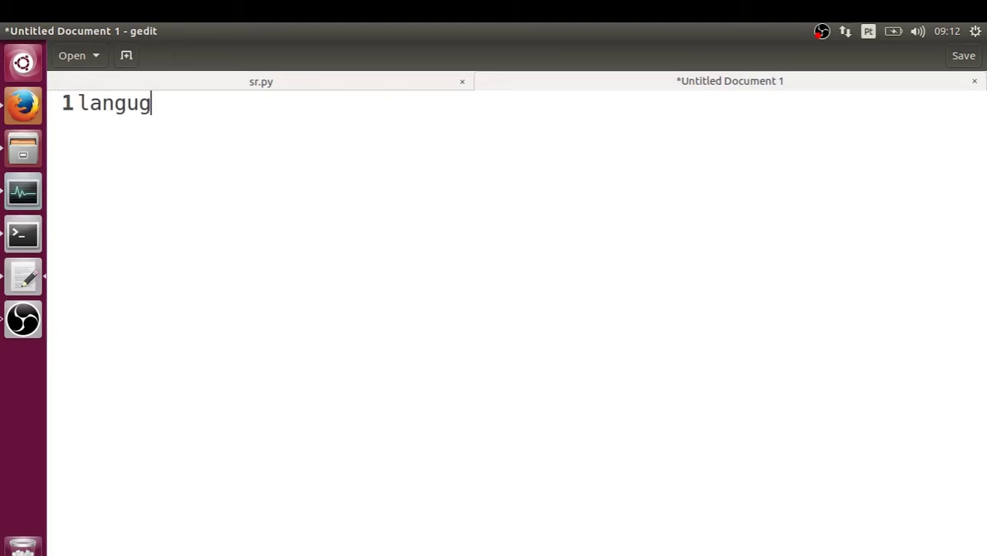
key(BackSpace)
text(age model)
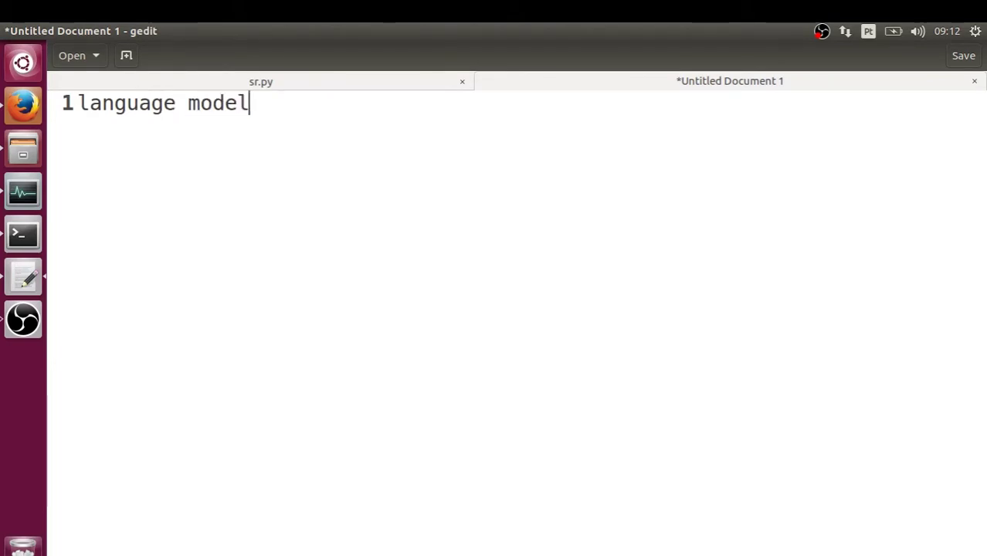
Add "modelo de linguagem" on line 3 of the notes, with a blank line before and after it
key(Return)
key(Return)
text(model)
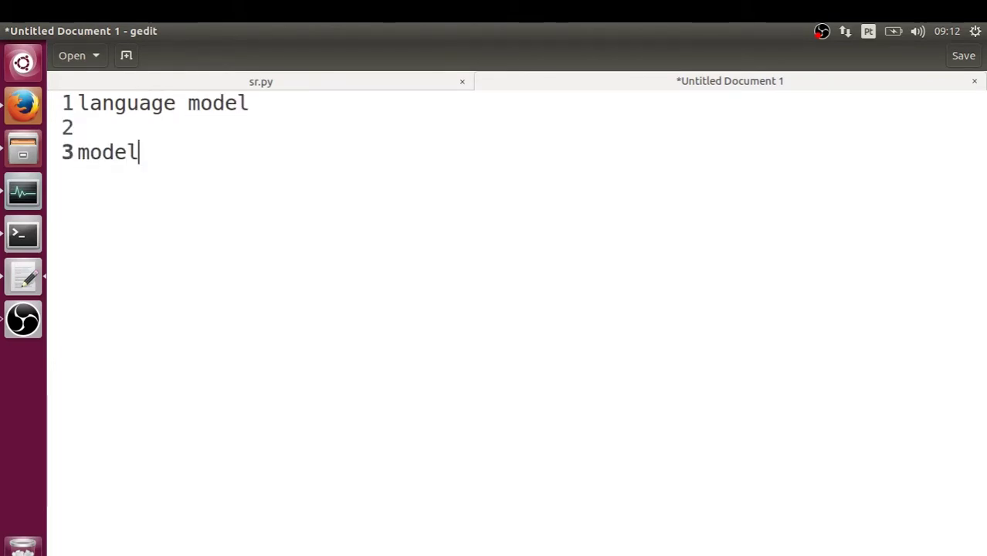
text(o de lingage)
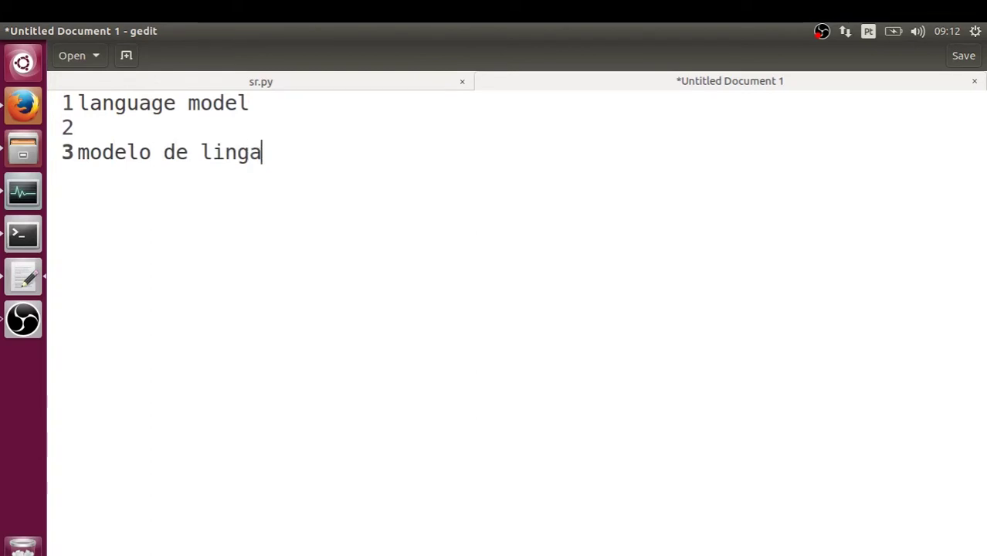
key(BackSpace)
key(BackSpace)
key(BackSpace)
text(uagem)
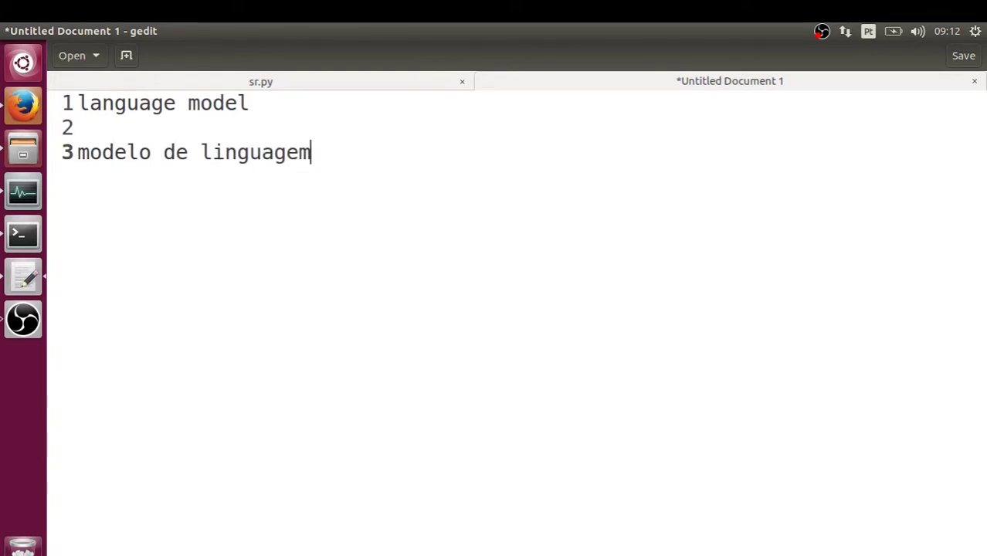
key(Return)
key(Return)
text(exemplo)
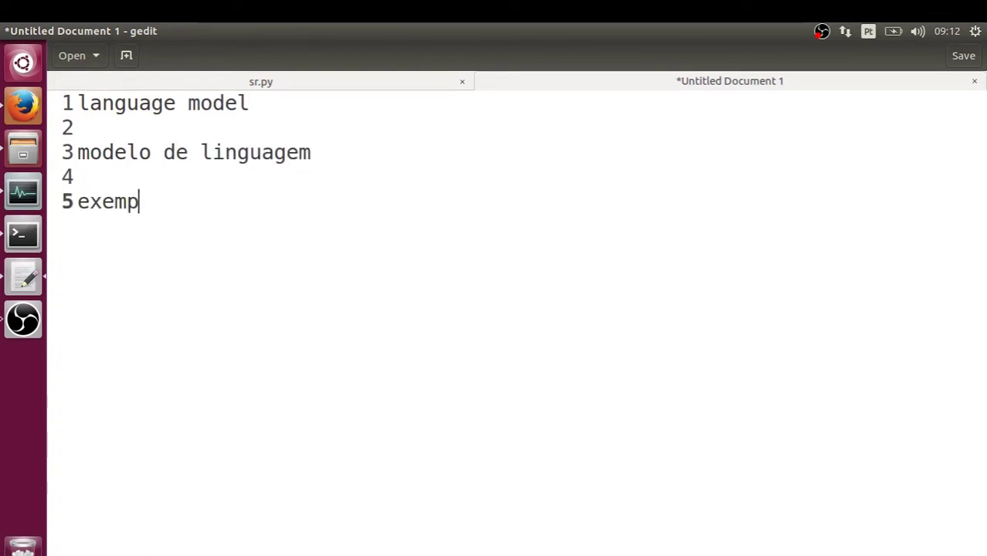
key(BackSpace)
key(BackSpace)
key(BackSpace)
key(BackSpace)
key(BackSpace)
key(BackSpace)
key(BackSpace)
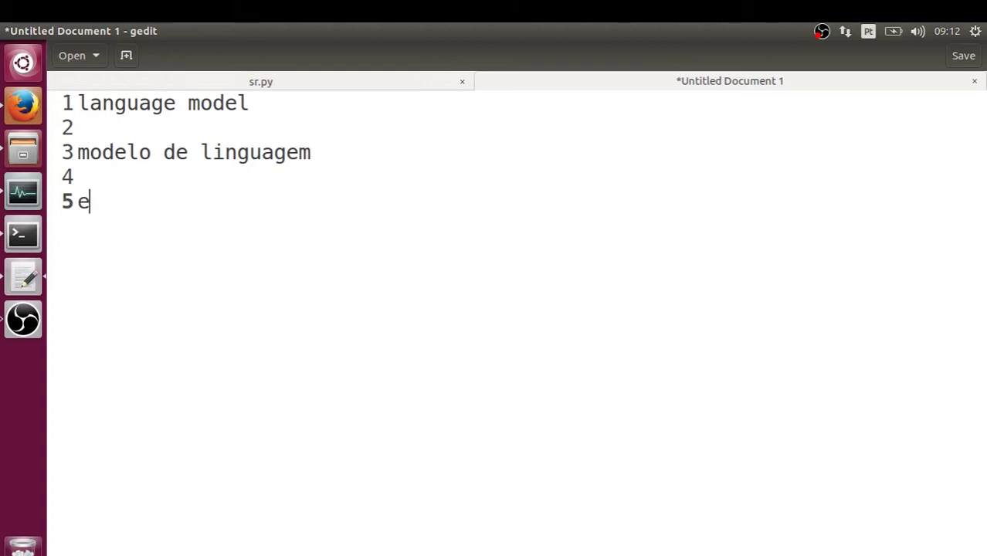
Write "corporas de texto" on line 5 of the notes
text(cor)
text(as det)
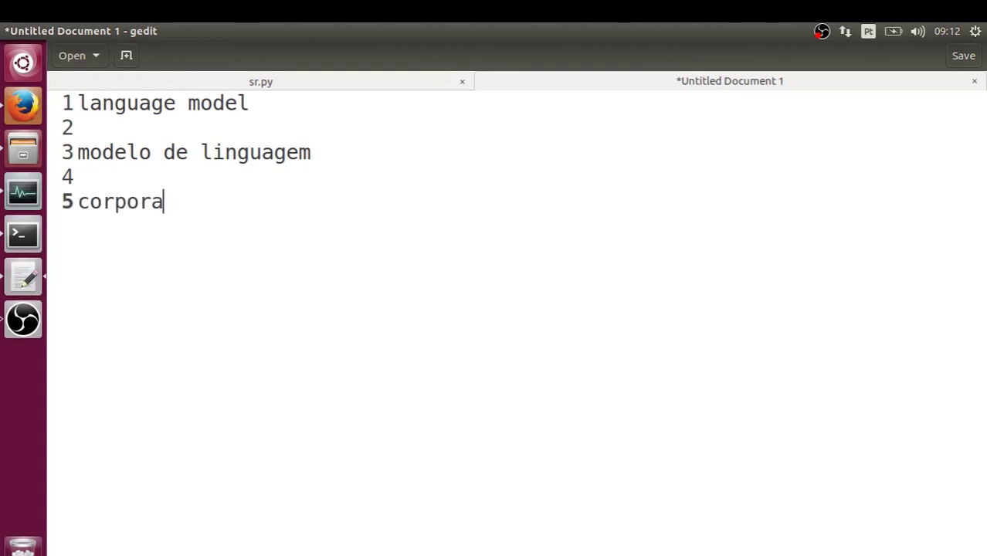
key(BackSpace)
key(BackSpace)
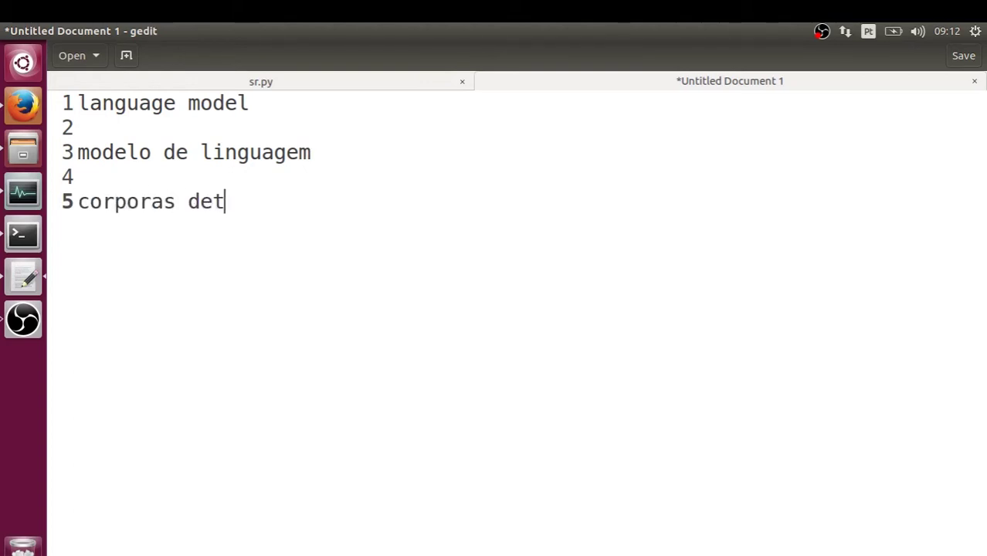
text(texo)
key(BackSpace)
text(to)
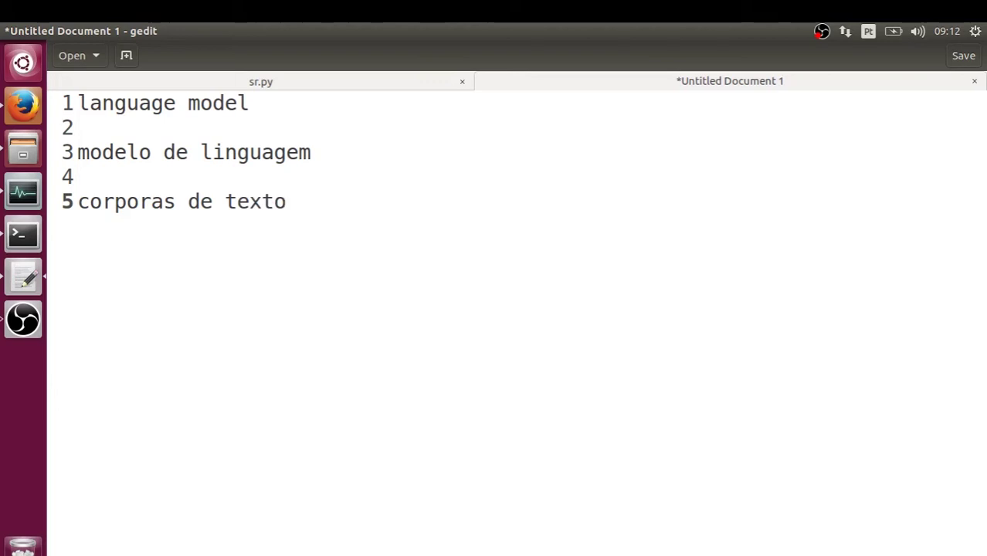
Append the corpus sources "wikisource wikinotícias, wikipédia" to the text on line 5
text(wikico)
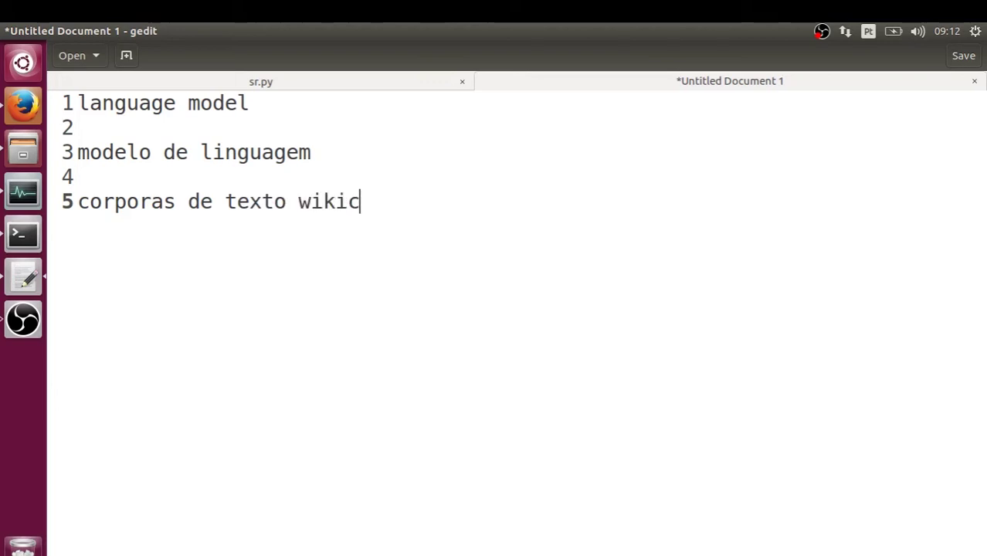
key(BackSpace)
key(BackSpace)
text(source wikinot)
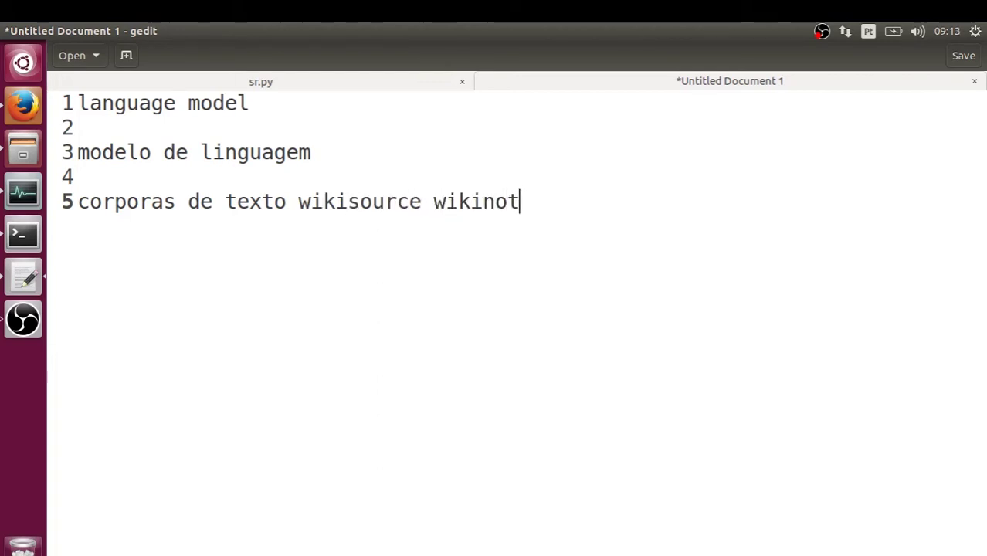
text(ócias)
key(BackSpace)
key(BackSpace)
key(BackSpace)
key(BackSpace)
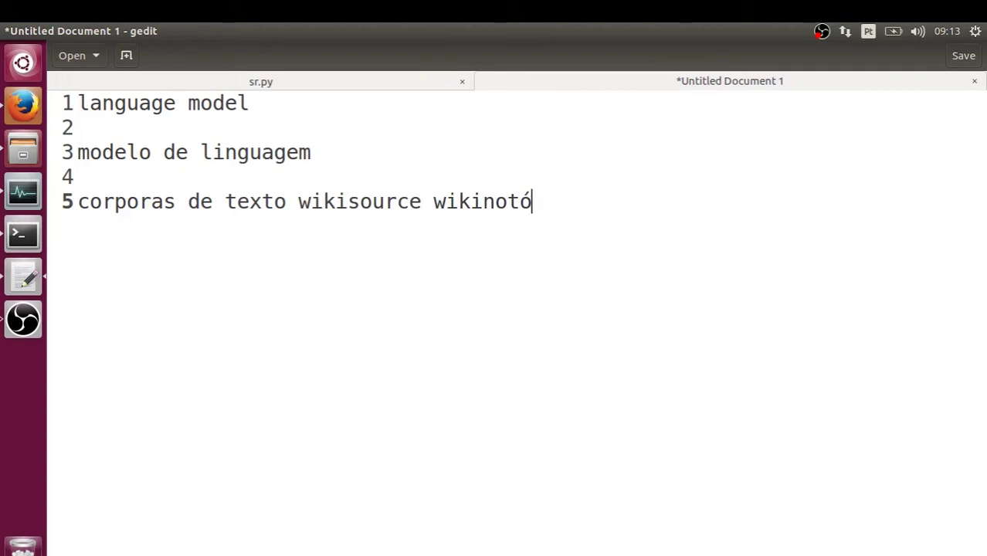
text(íi)
key(BackSpace)
key(BackSpace)
key(BackSpace)
text(ícias, w)
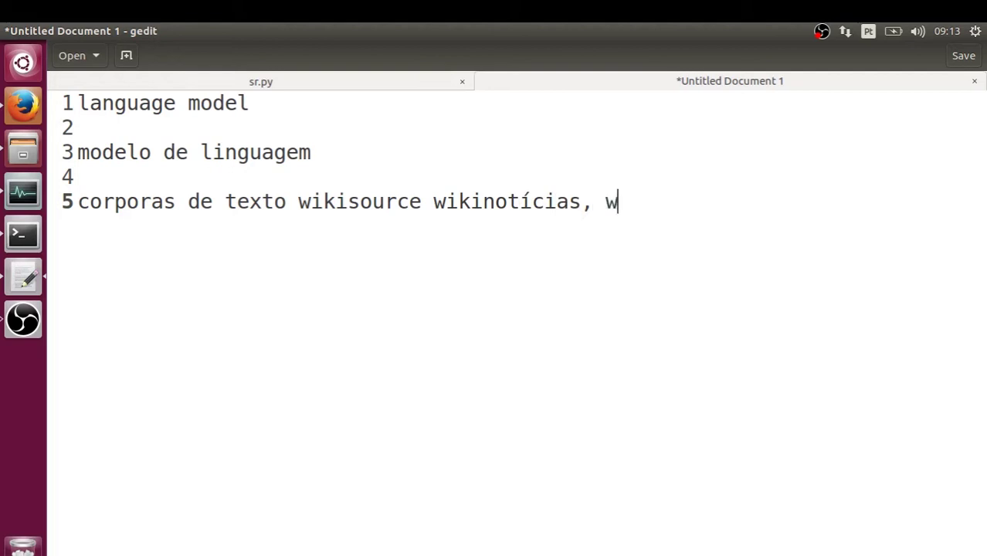
text(ikipédia)
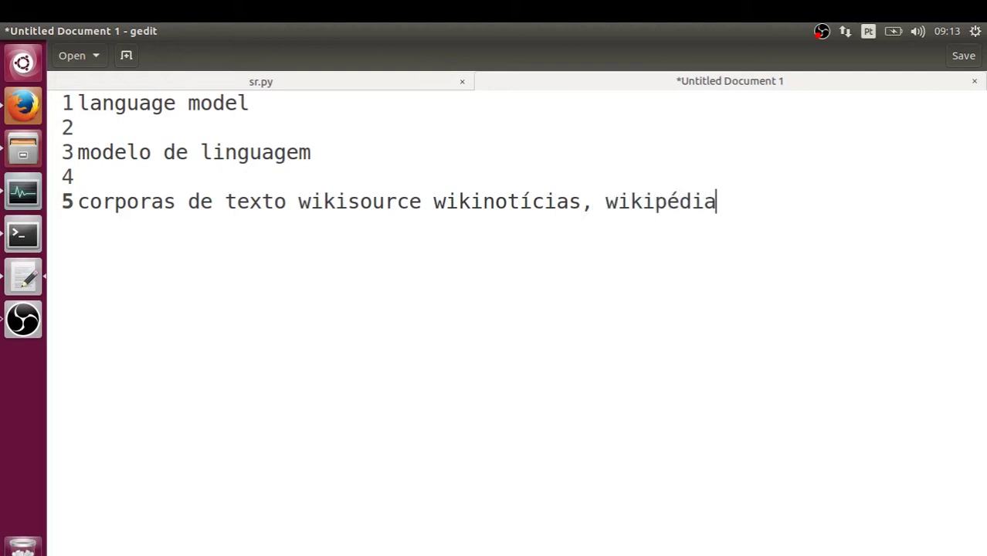
drag(605, 203, 820, 177)
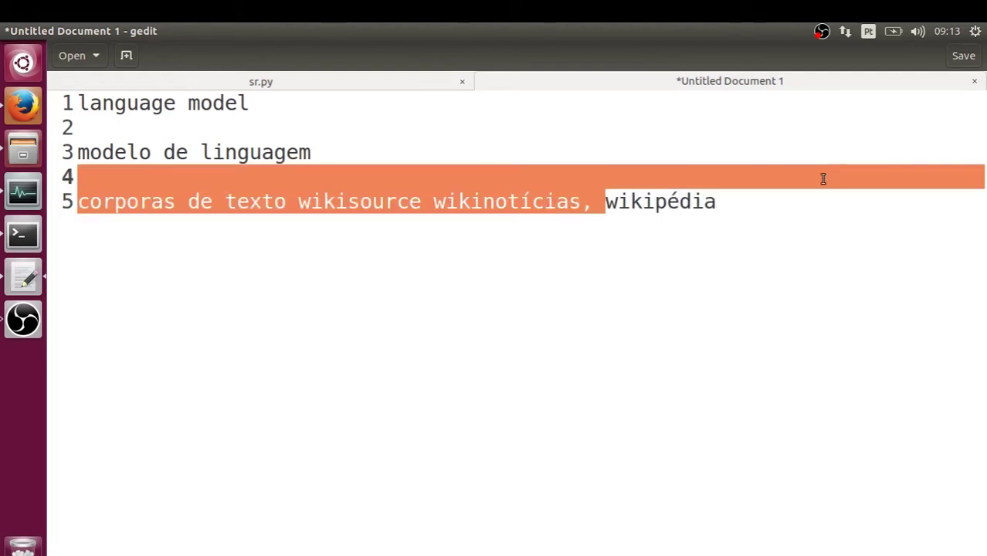
click(754, 210)
drag(593, 202, 727, 203)
click(728, 204)
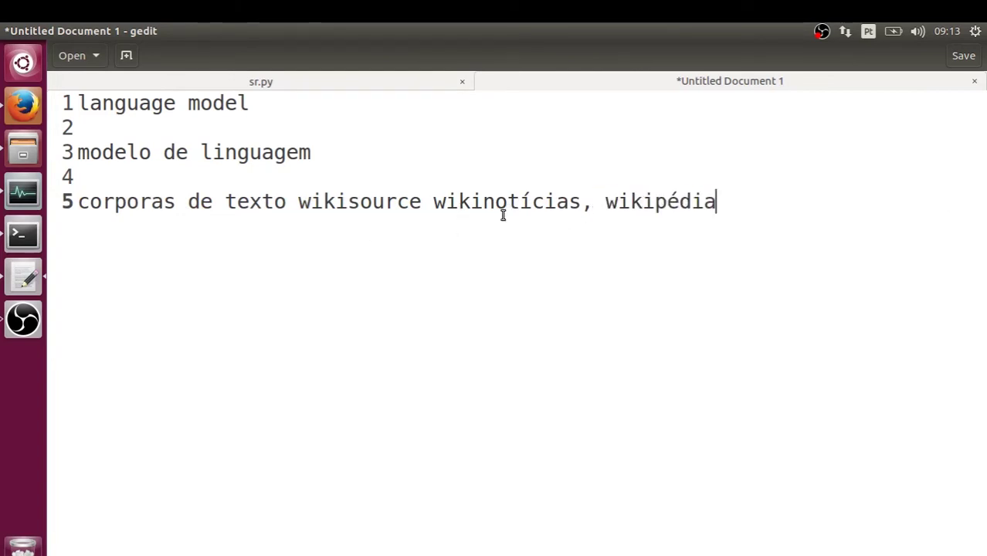
Leave a blank line after the corpus sources and write the example sentence "bom dia, vai chover amanhã" on line 7
key(Return)
key(Return)
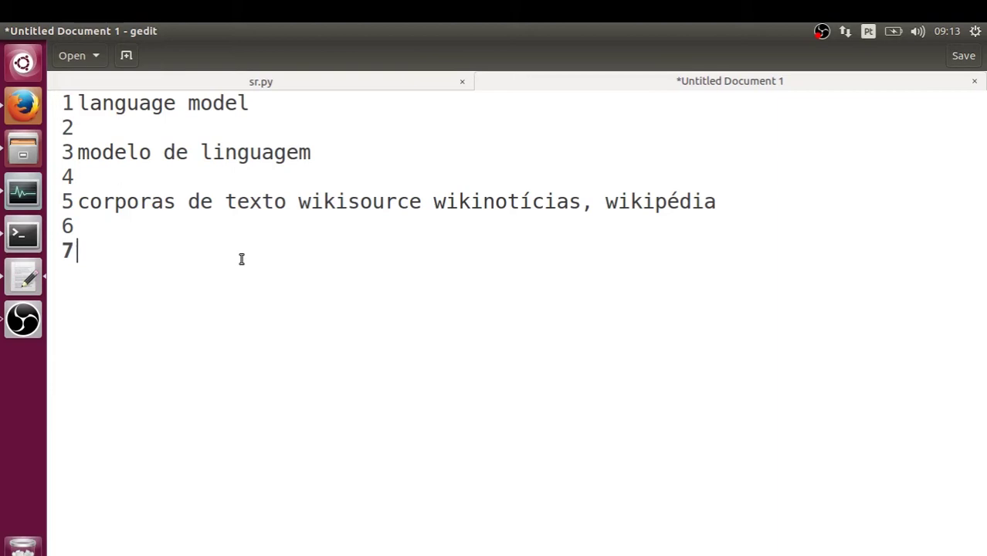
text(bom dia)
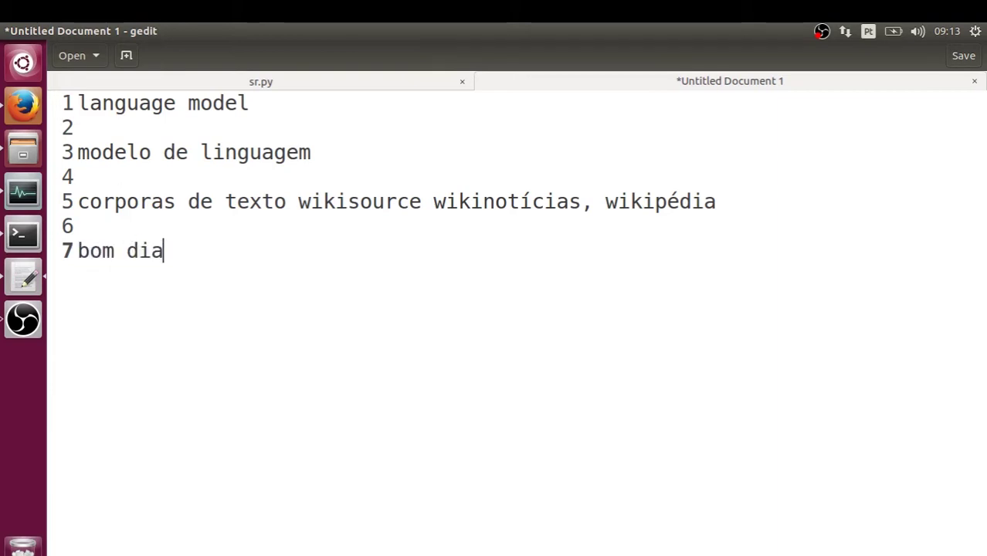
text(, vai chov)
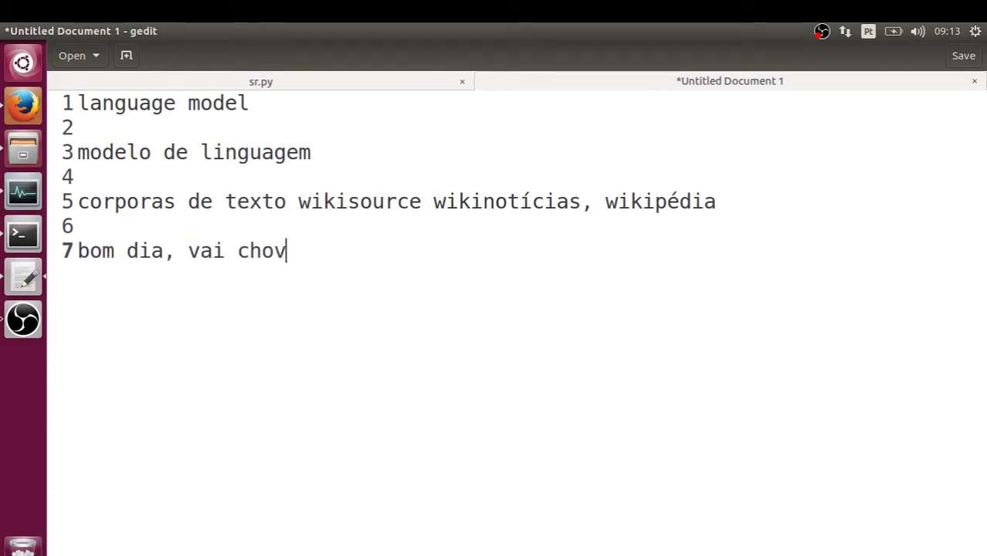
text(er amanh)
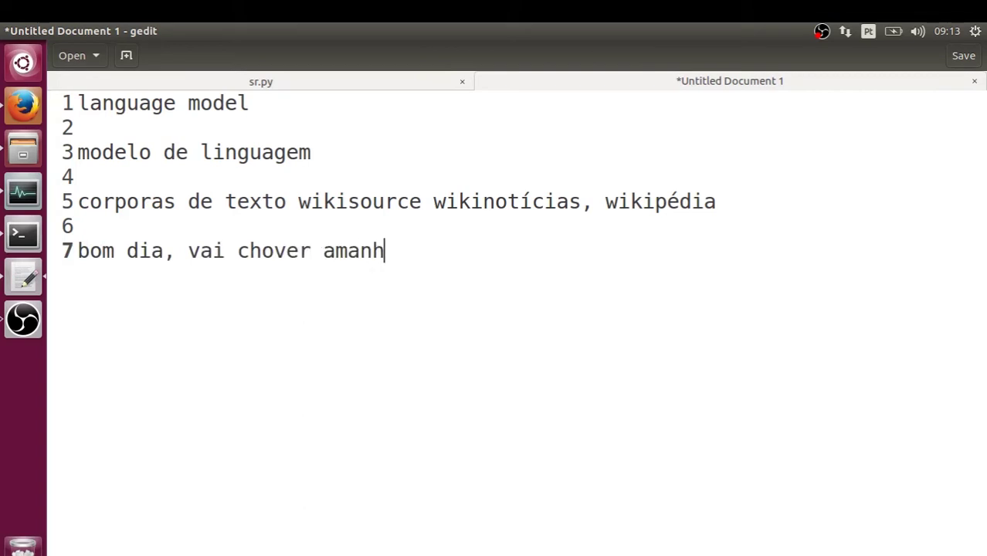
text(ã)
Replace the whole example sentence on line 7 with a first name followed by "anda de bicicleta"
click(191, 250)
double_click(454, 249)
shift+click(78, 250)
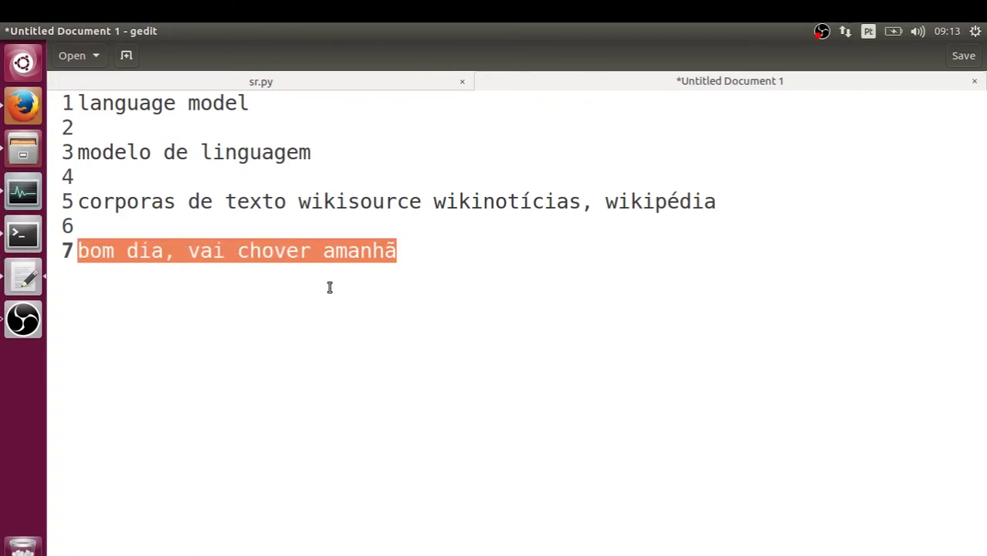
text(ana )
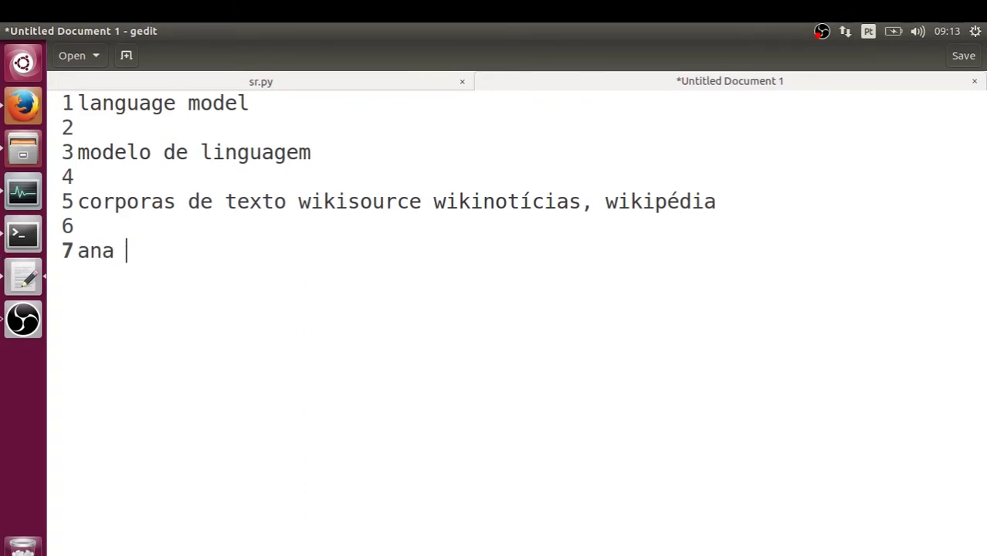
text(anda de )
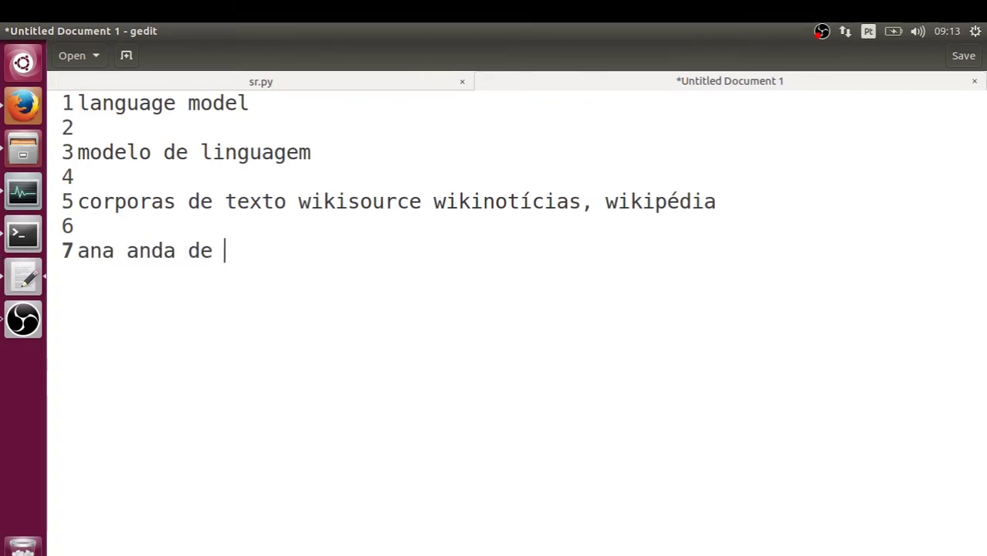
text(bib)
key(BackSpace)
key(BackSpace)
text(bibl)
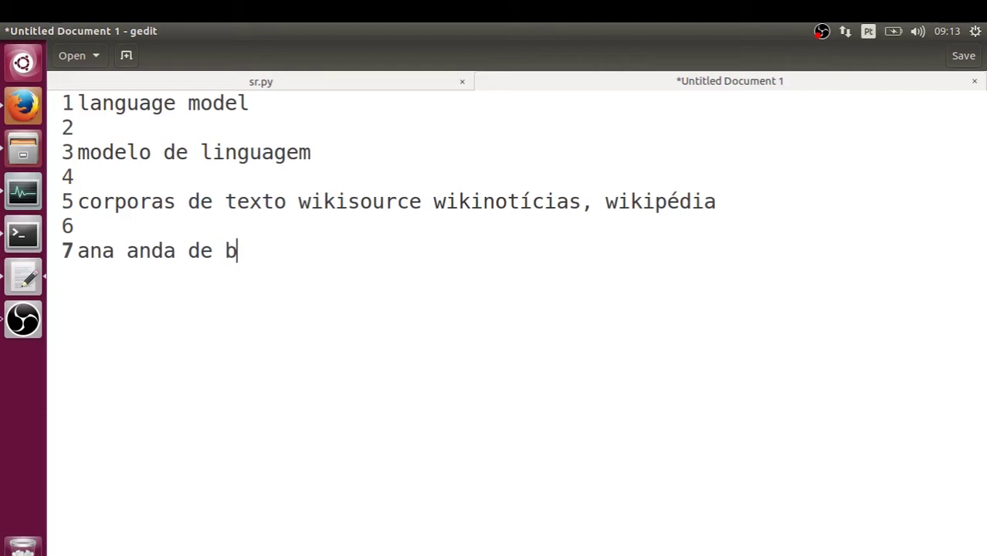
key(BackSpace)
key(BackSpace)
text(clic)
key(BackSpace)
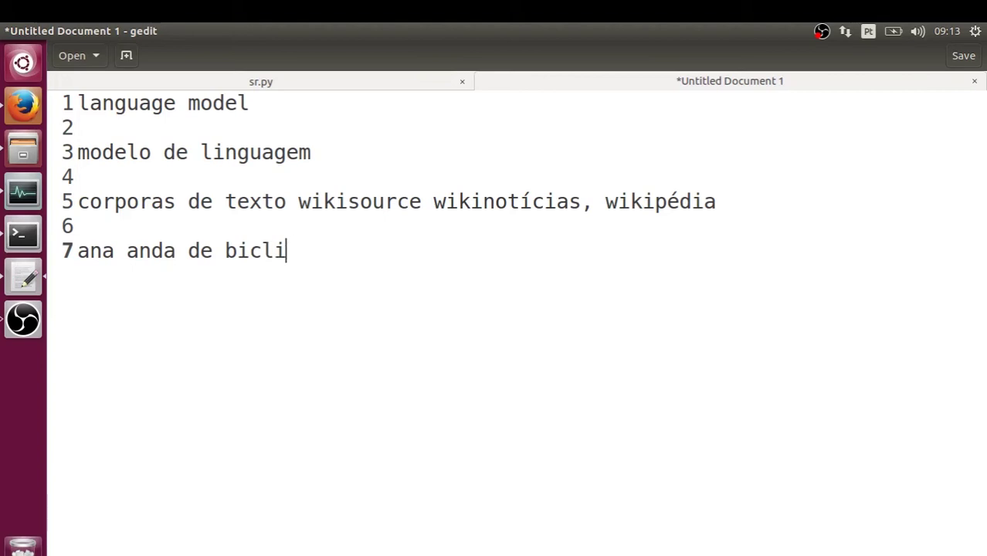
key(BackSpace)
key(BackSpace)
text(icleta)
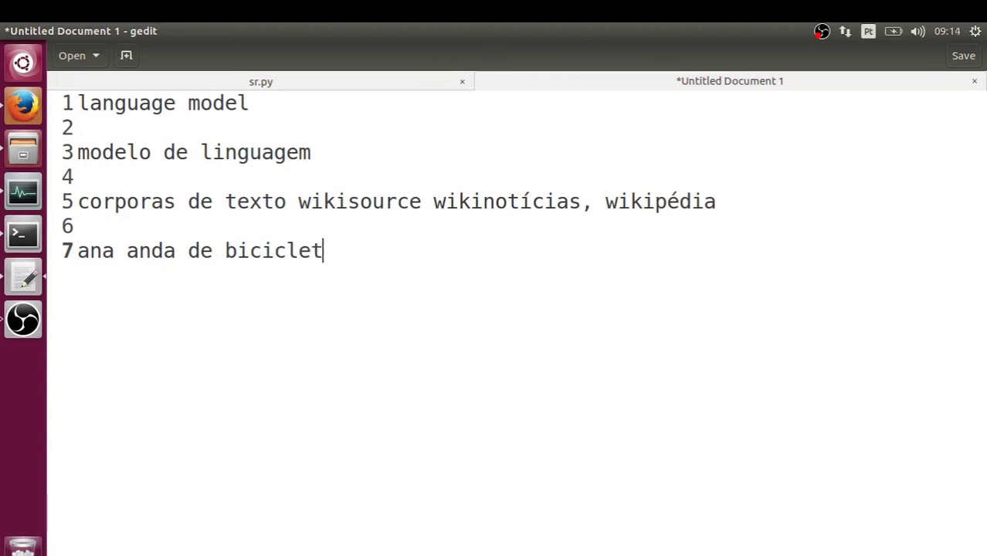
Replace the last word of the example sentence on line 7 with "montanha"
click(225, 249)
drag(235, 250, 336, 250)
key(BackSpace)
key(BackSpace)
text(mon)
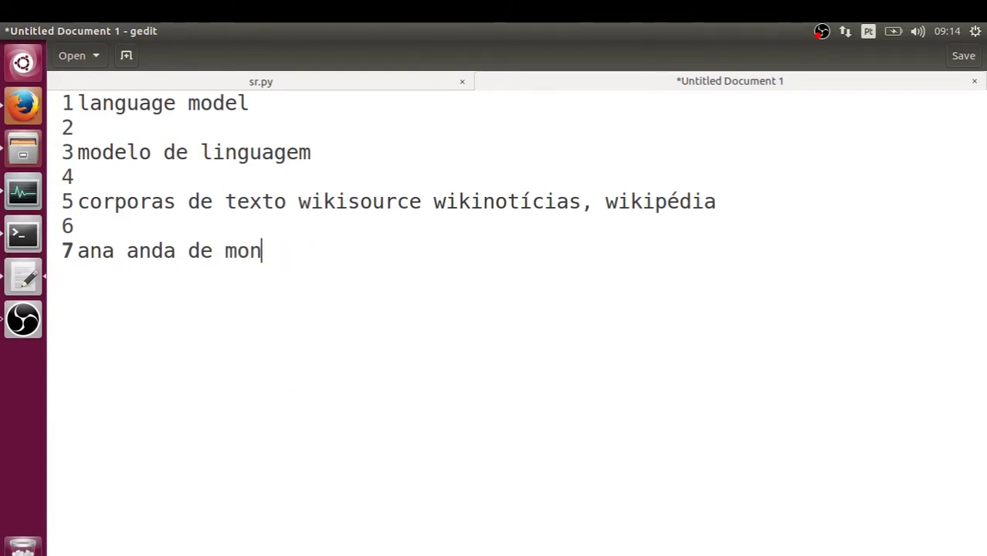
text(tanha)
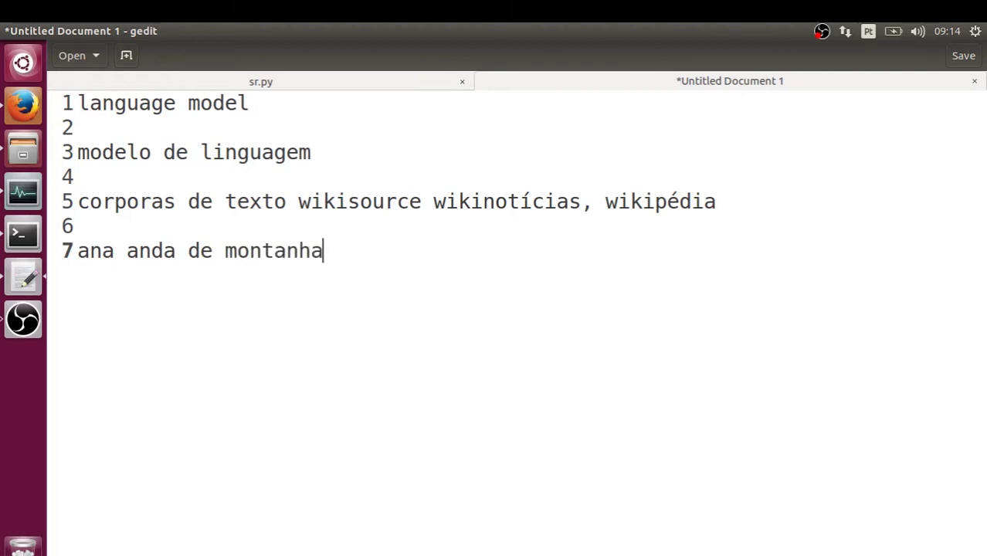
Replace the example sentence on line 7 with "trigram" and add two line breaks after it
drag(337, 250, 81, 252)
key(BackSpace)
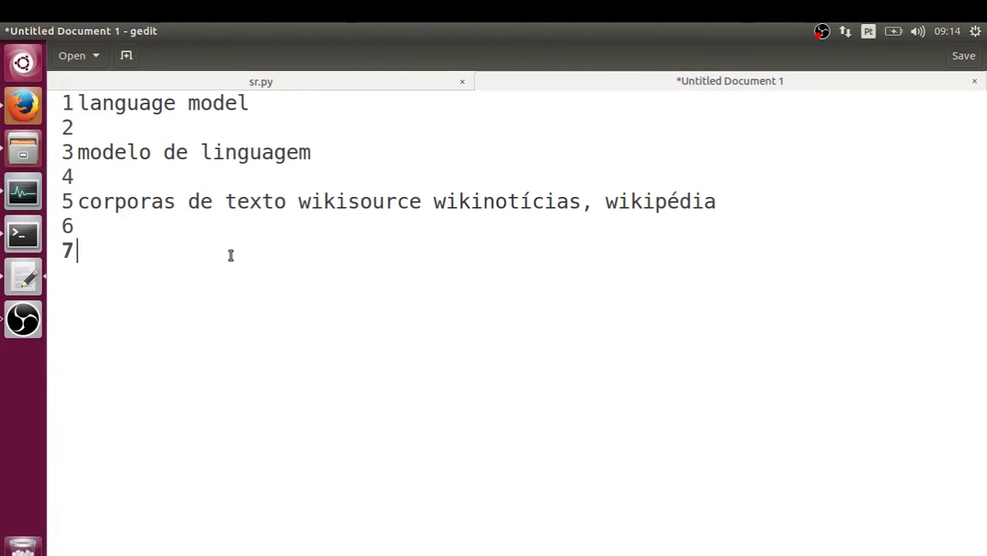
text(3-tr)
key(BackSpace)
key(BackSpace)
key(BackSpace)
key(BackSpace)
text(tigr)
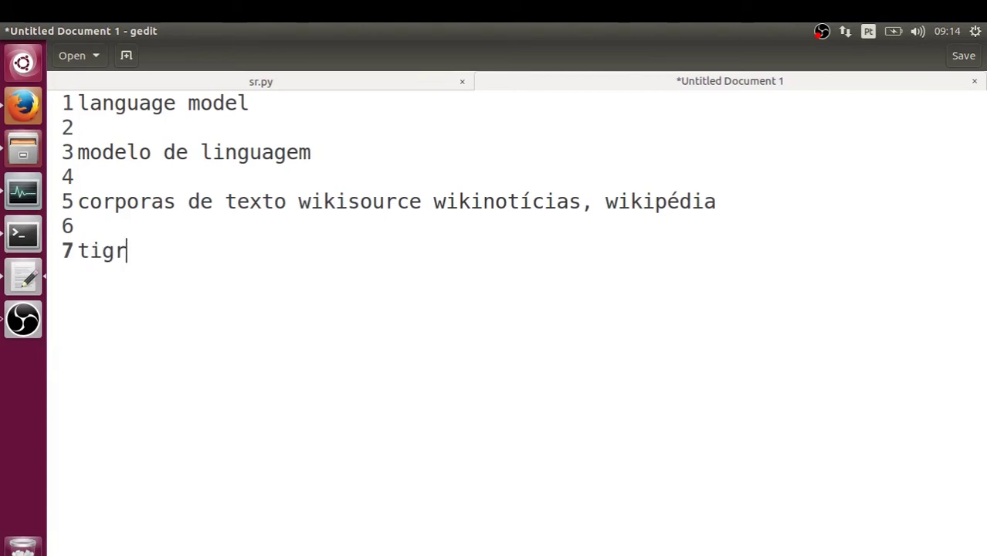
key(BackSpace)
key(BackSpace)
key(BackSpace)
text(rigram)
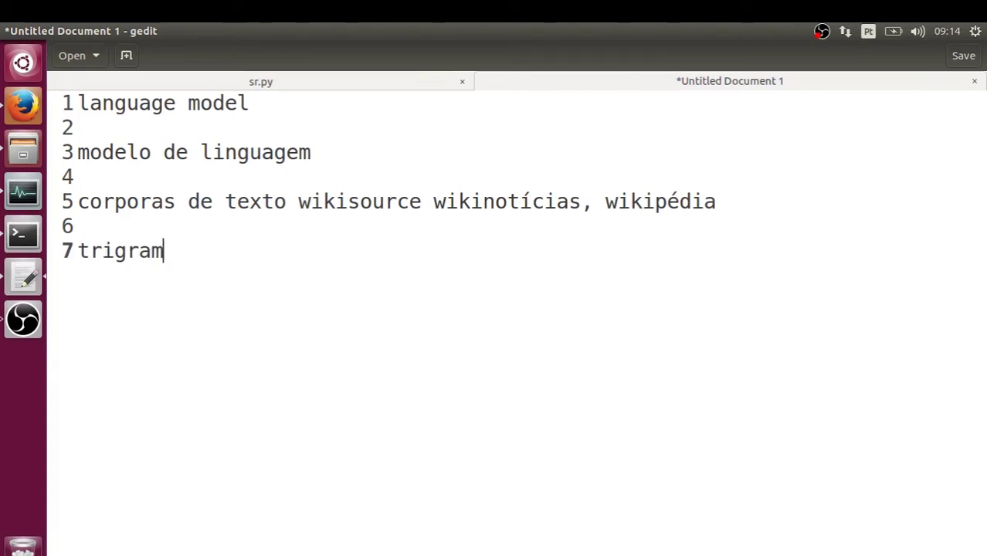
key(Return)
key(Return)
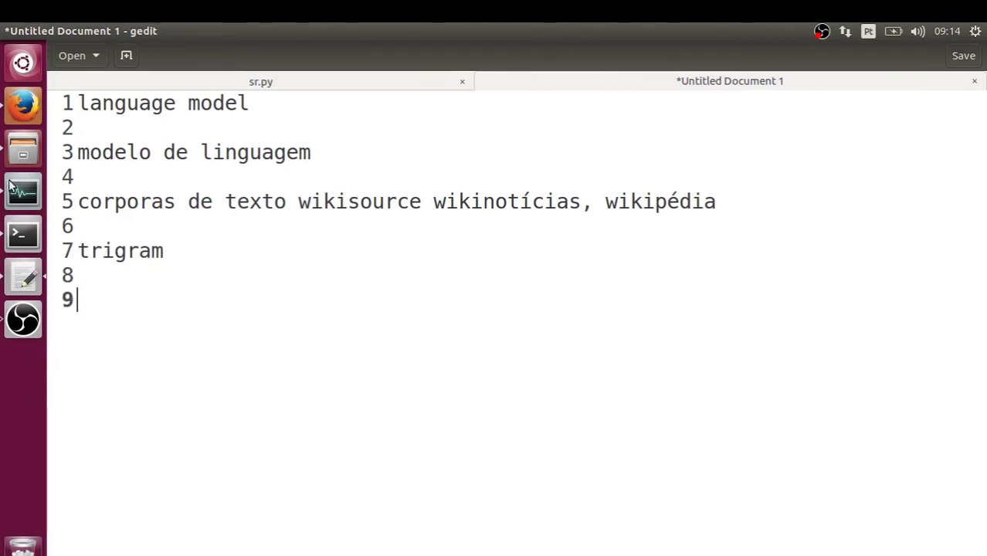
Switch to the file manager's pocketsphinx model folder and examine the en-us.lm.bin language model file
click(23, 149)
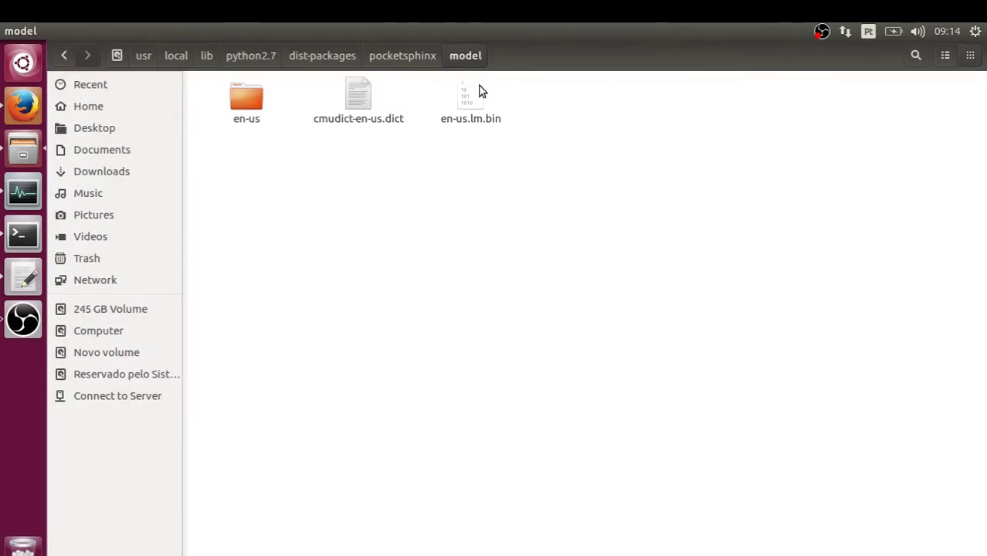
click(475, 124)
click(474, 142)
click(468, 159)
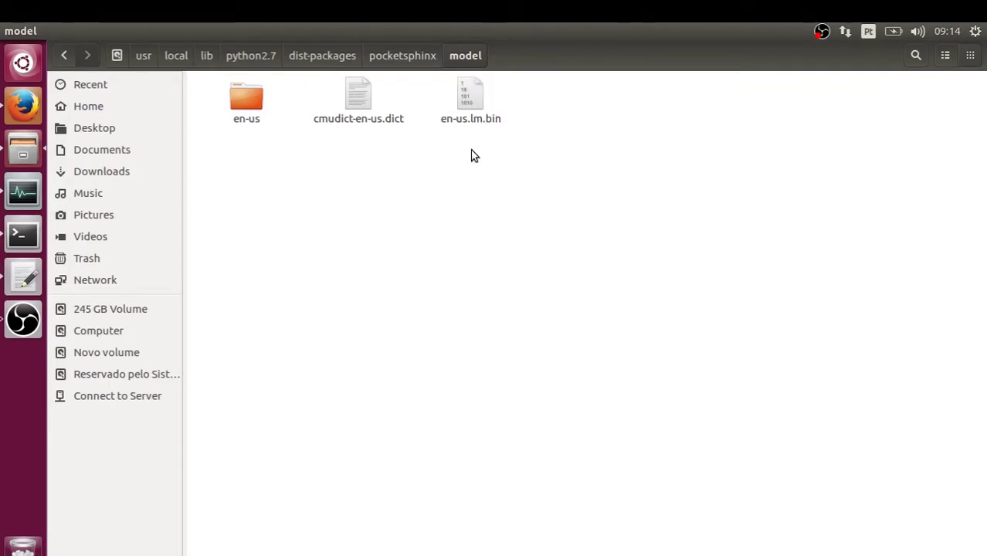
click(478, 99)
click(483, 160)
Open the en-us folder and look over its acoustic model files, including means, sendump, transition_matrices and variances
double_click(248, 105)
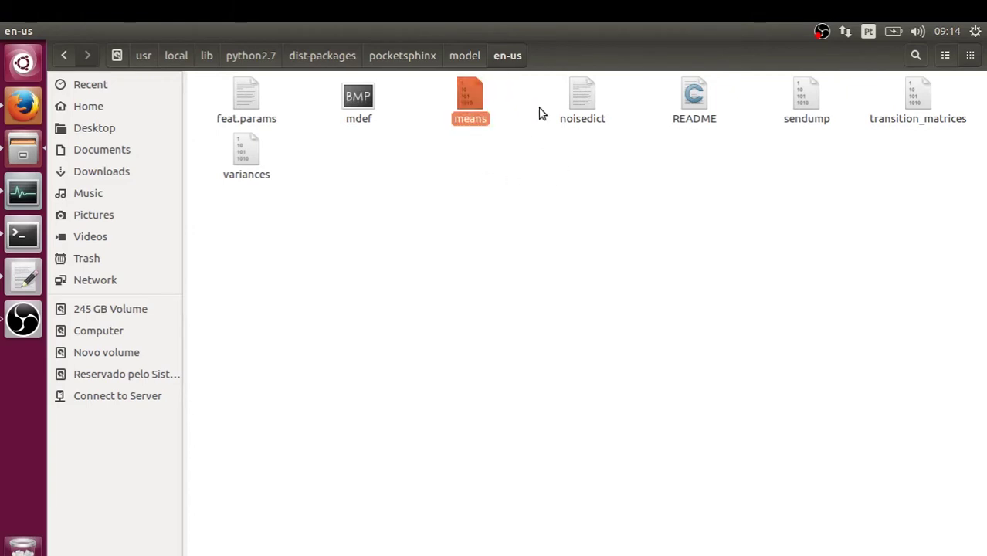
click(811, 117)
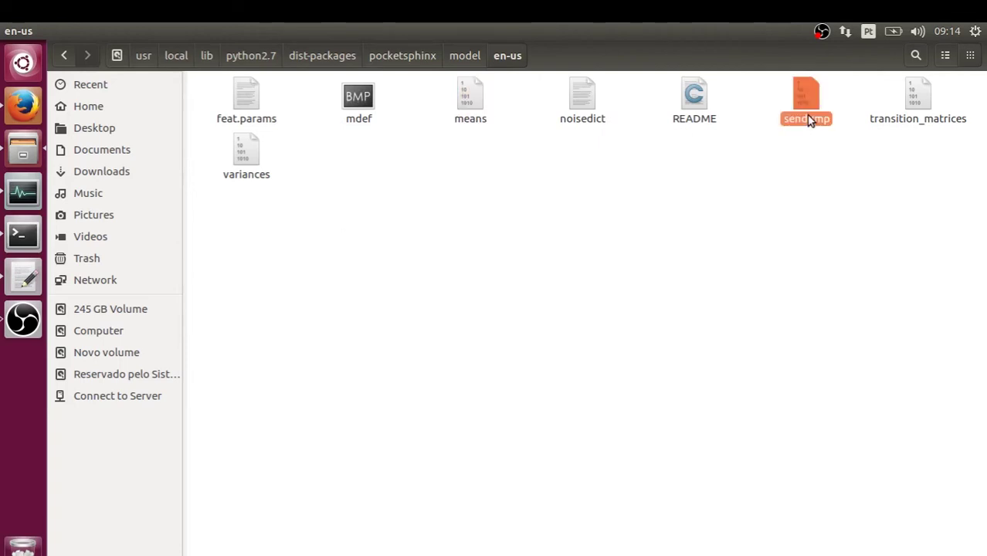
click(919, 102)
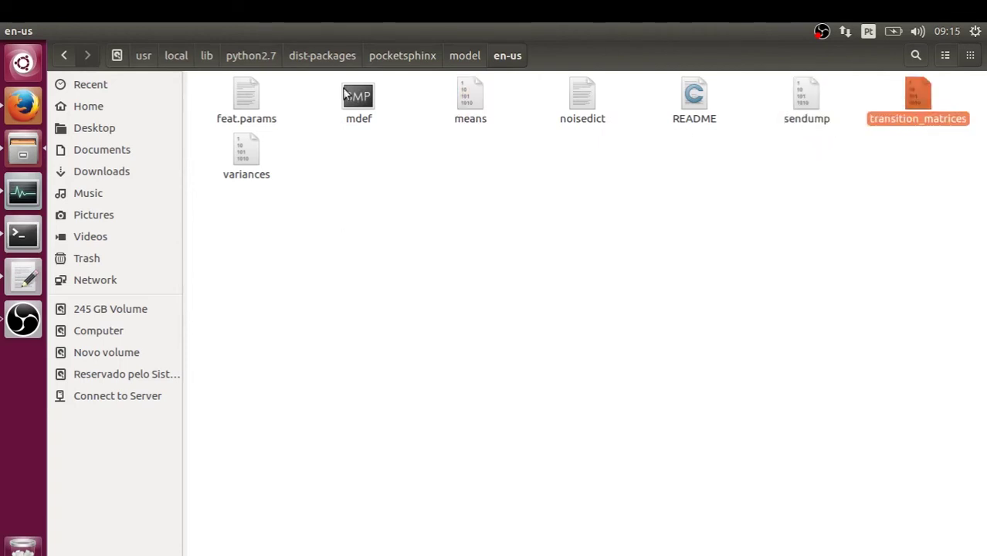
click(247, 149)
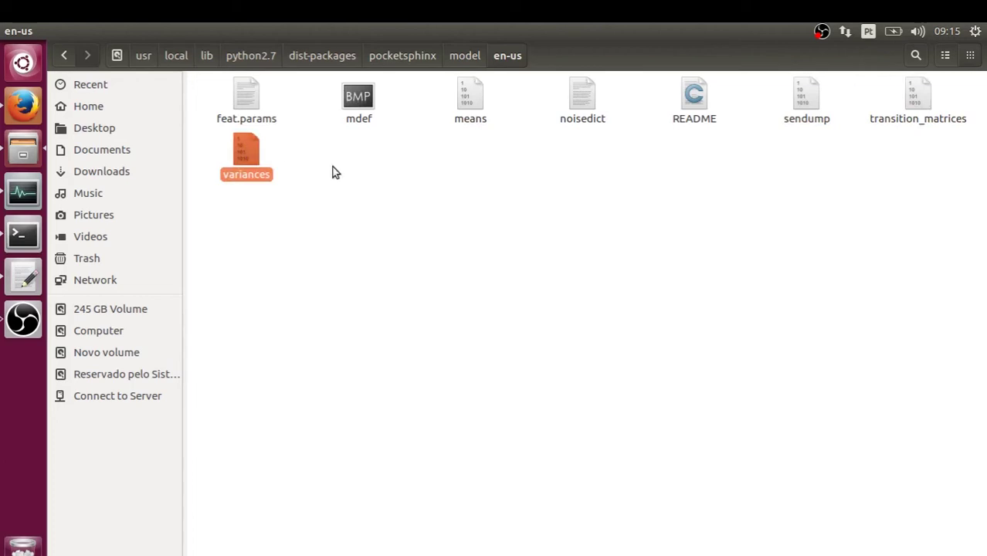
click(352, 171)
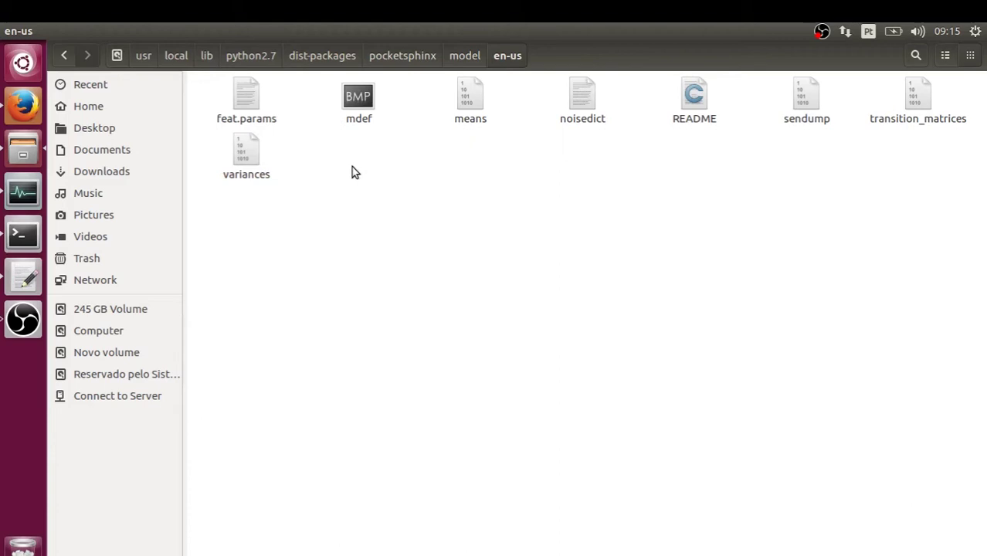
click(479, 99)
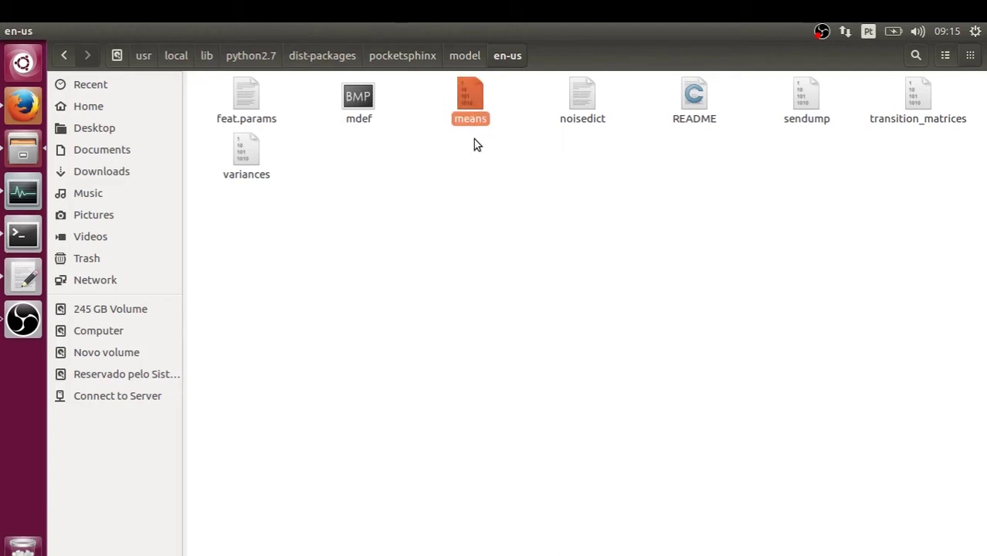
click(600, 179)
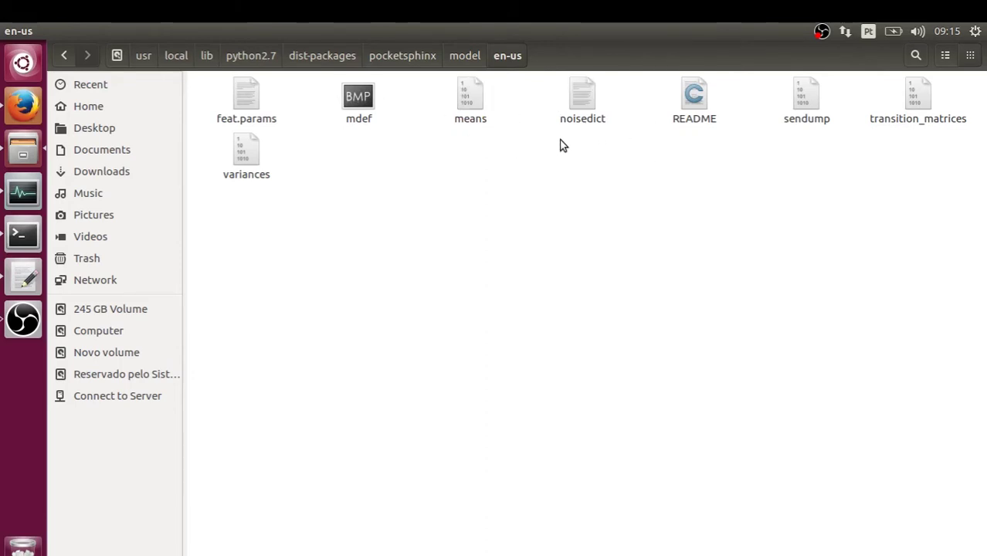
Open feat.params in gedit and examine its parameters, particularly -agc, -cmn, -varnorm, -model and -cmninit
click(258, 96)
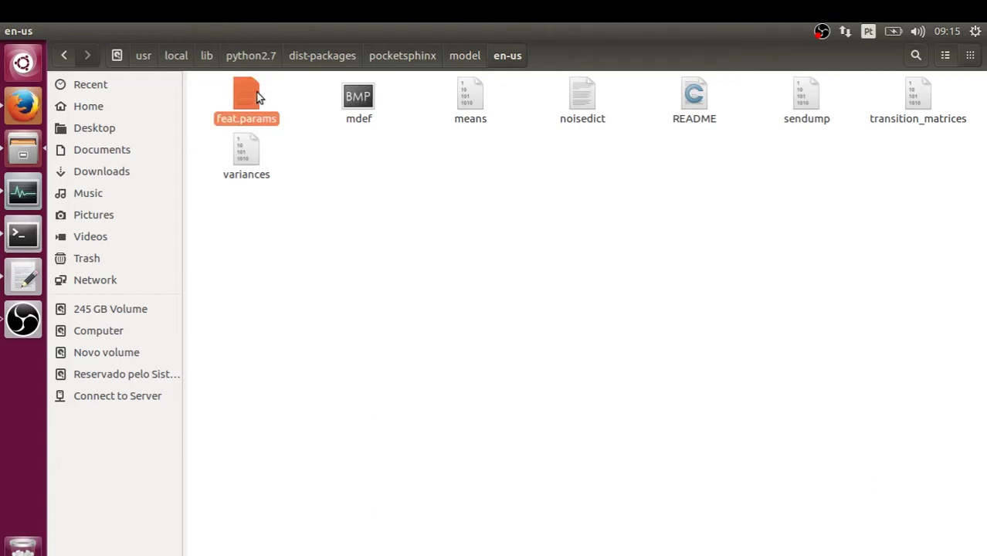
right_click(257, 93)
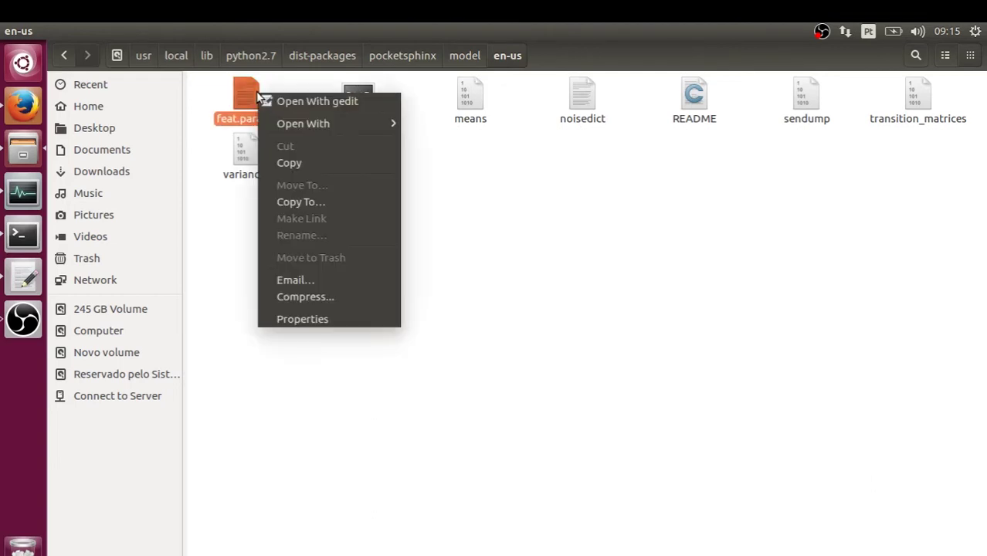
click(310, 107)
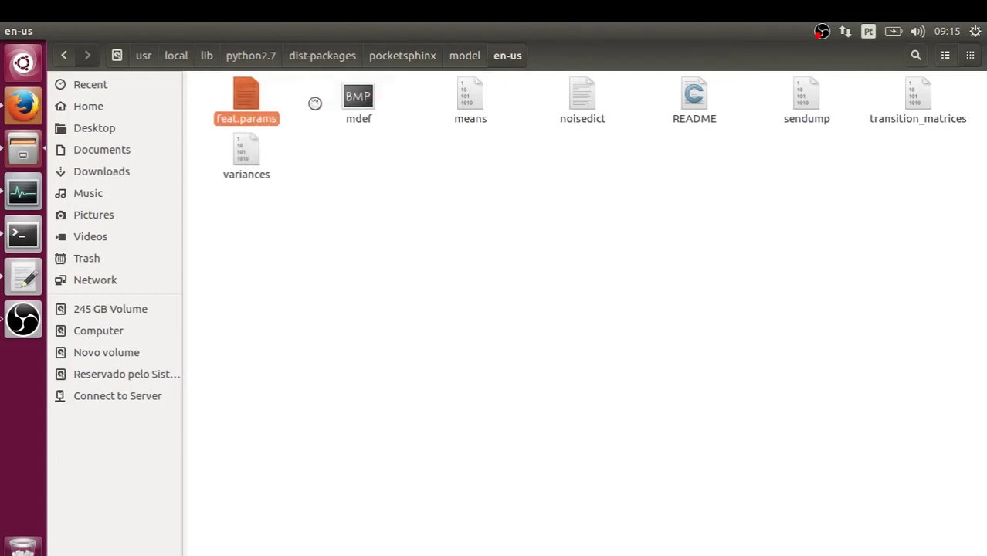
click(571, 207)
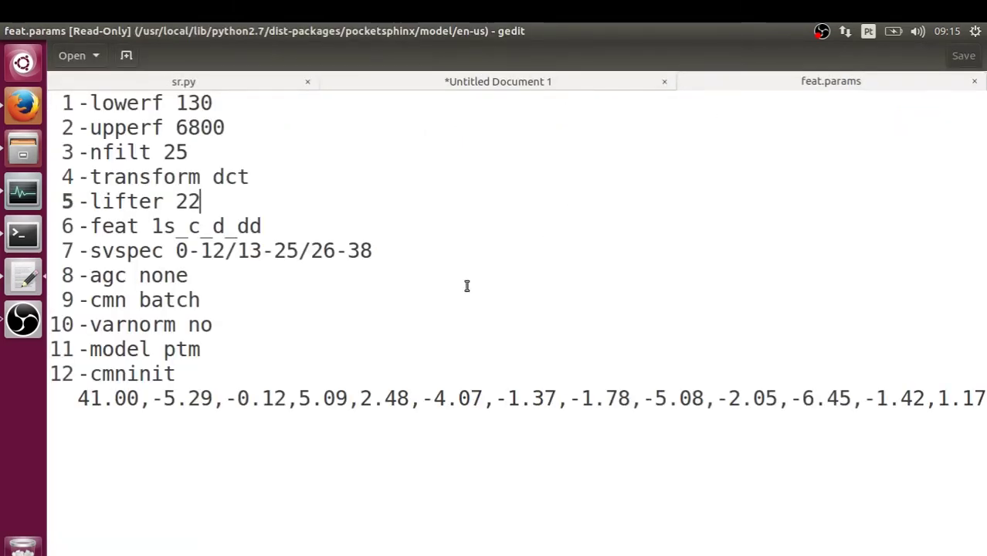
click(292, 370)
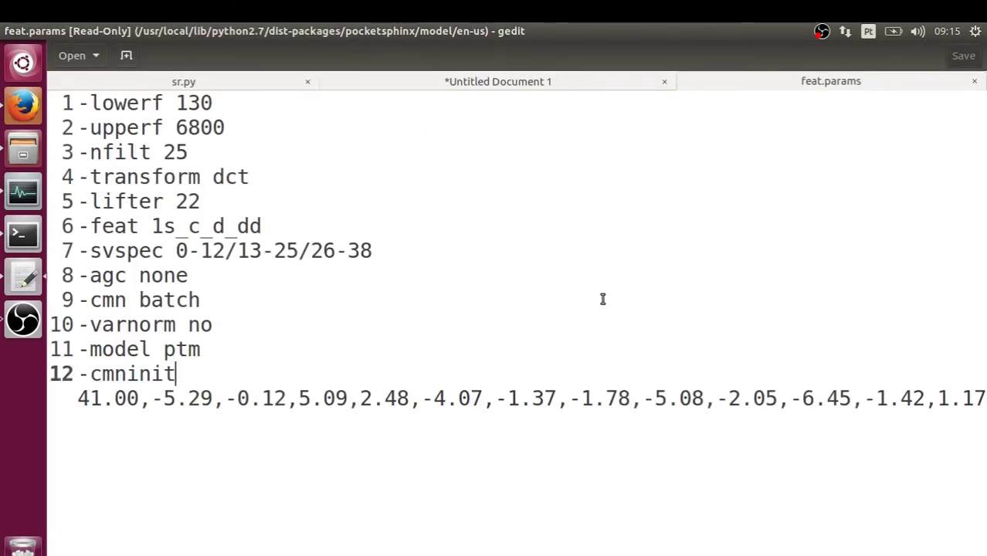
click(243, 278)
click(240, 303)
click(281, 334)
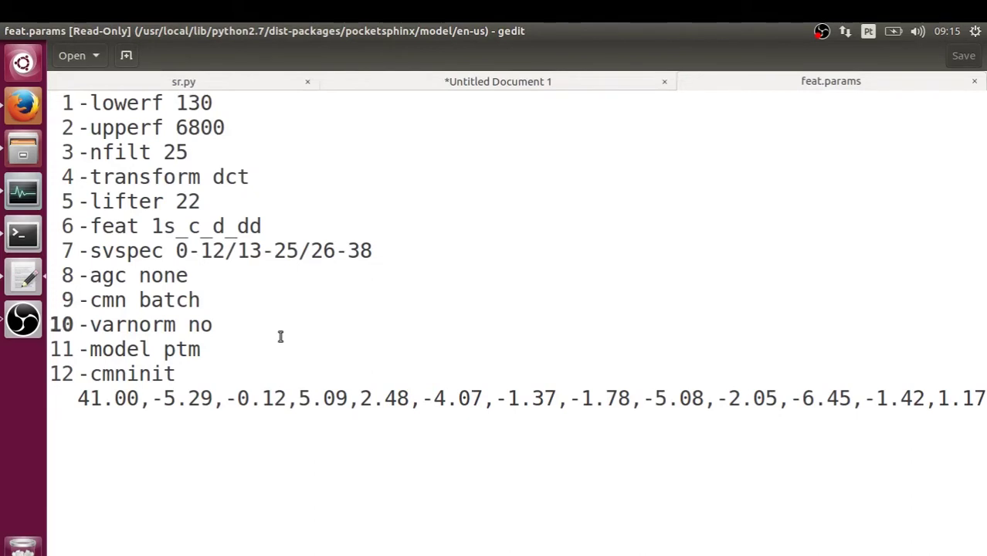
click(194, 351)
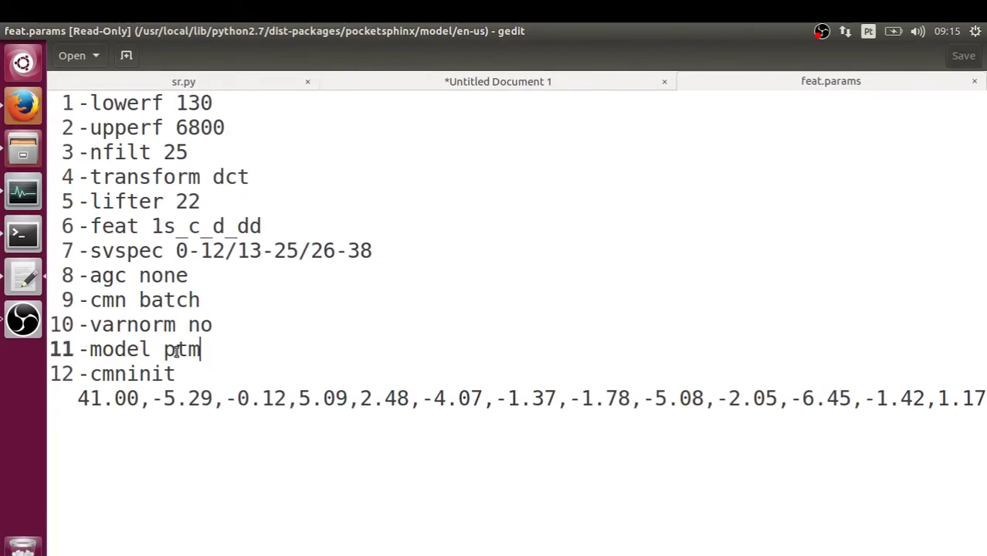
click(184, 371)
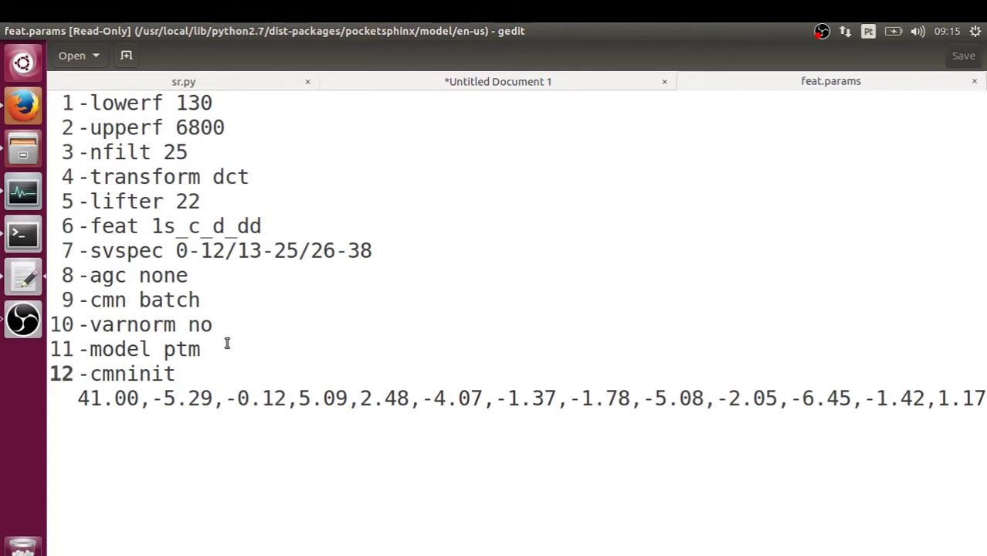
click(265, 327)
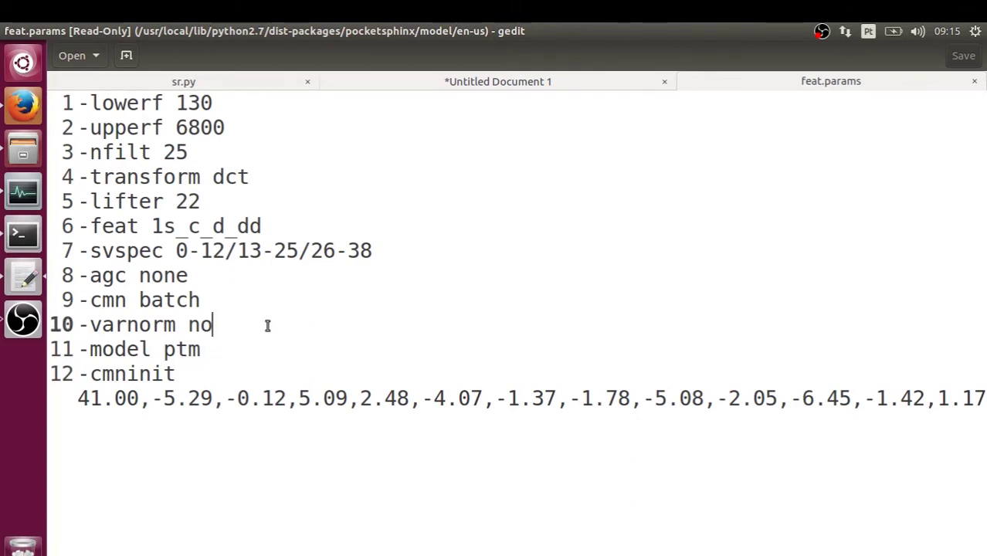
Close feat.params and the untitled notes document, discarding the notes without saving
click(976, 82)
click(678, 124)
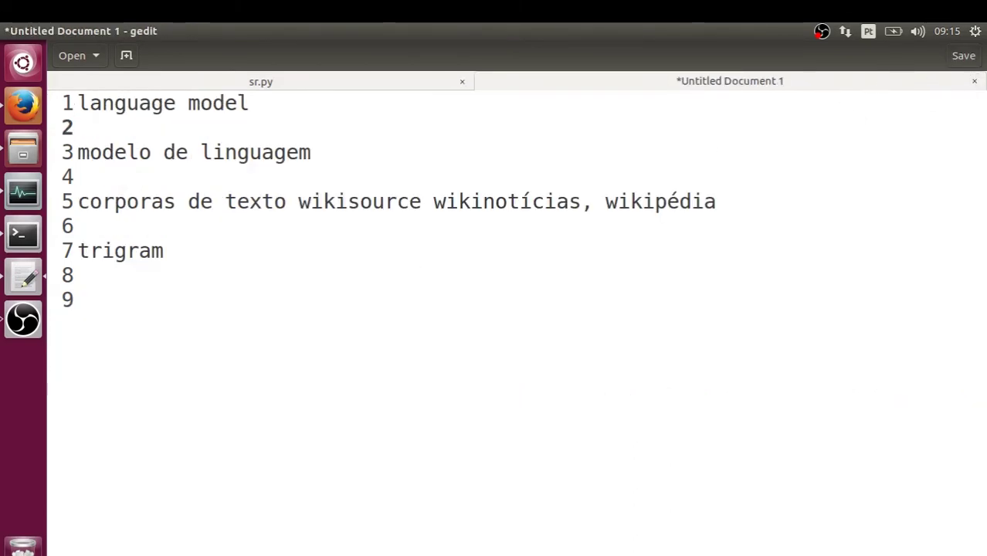
click(974, 81)
click(327, 357)
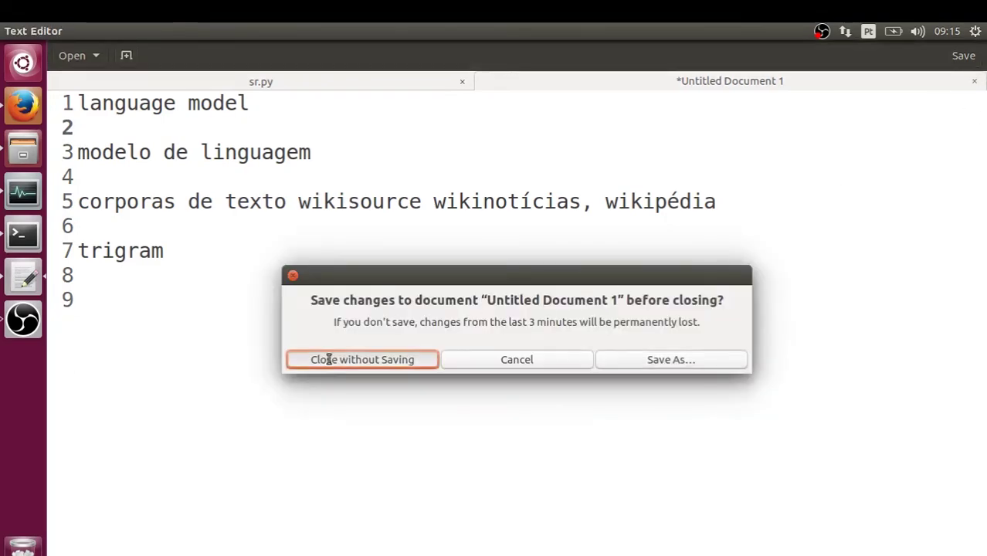
Switch to Firefox and examine the CMU Sphinx US English download list, its folder description and the en-70k language models
click(21, 107)
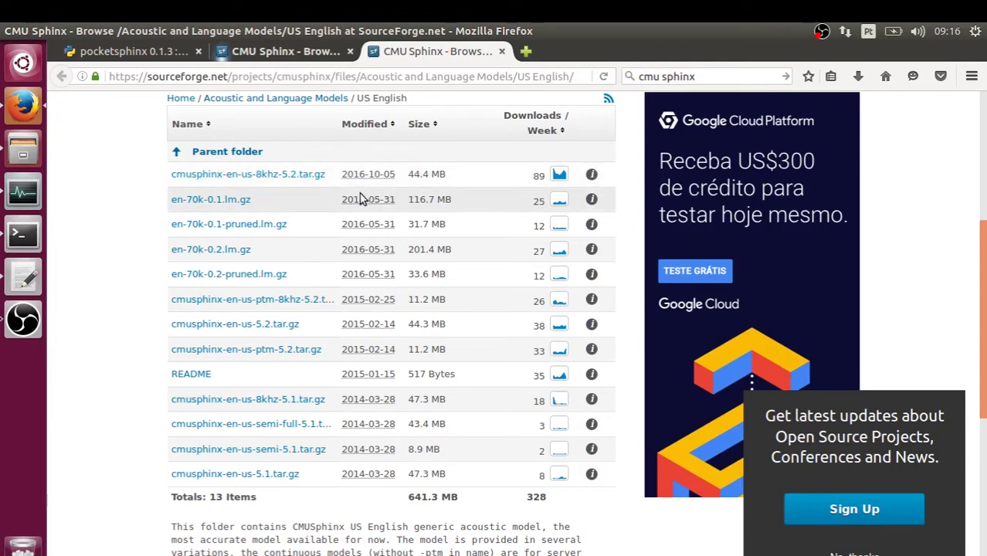
scroll(432, 169, down, 4)
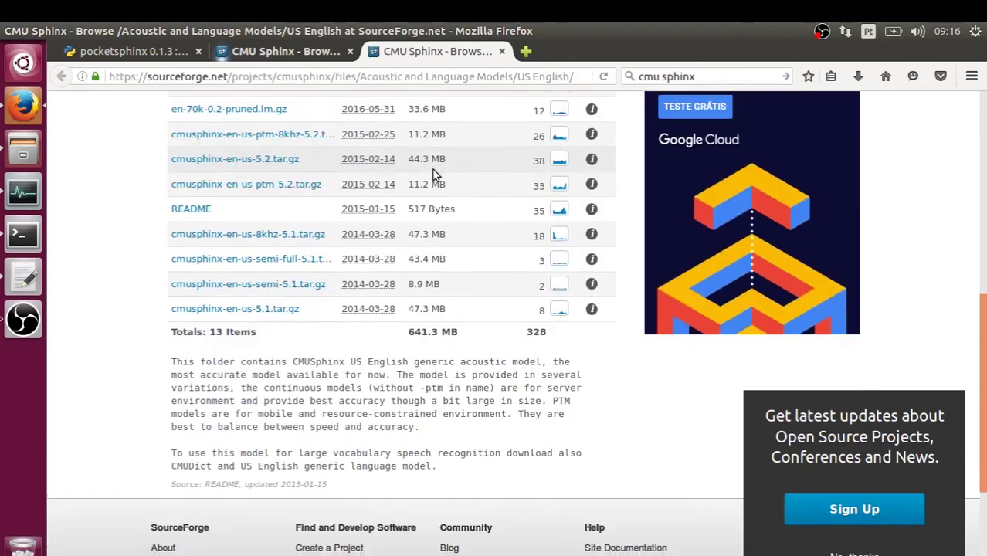
scroll(388, 167, up, 5)
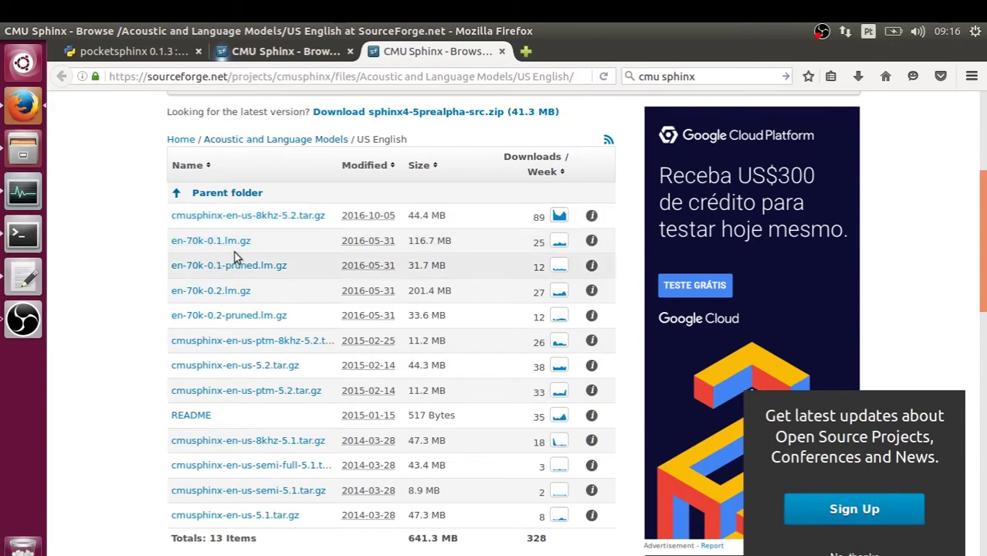
click(176, 244)
scroll(226, 281, down, 1)
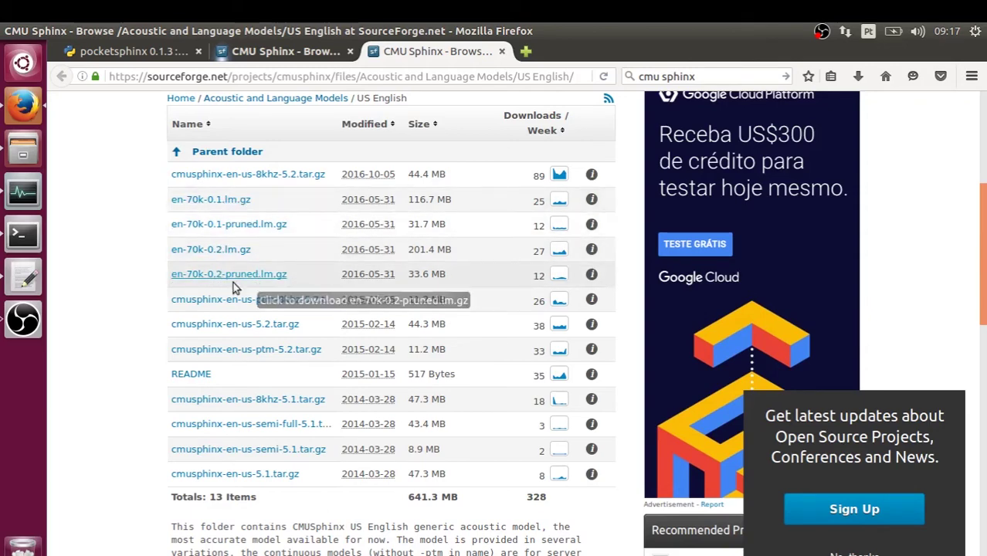
Switch to gedit, create a new document and write "lm - memória" on line 1, followed by two line breaks
click(23, 279)
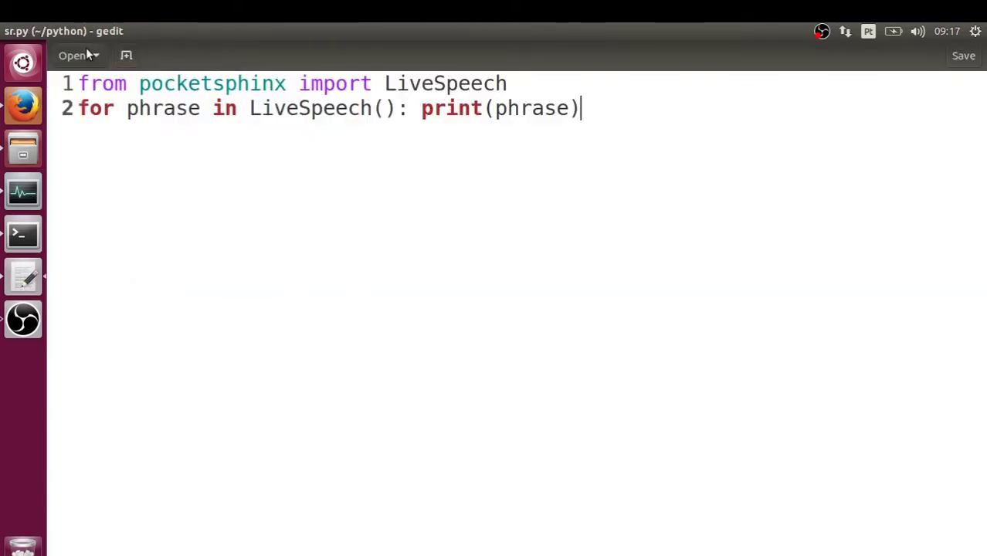
click(127, 56)
text(lan)
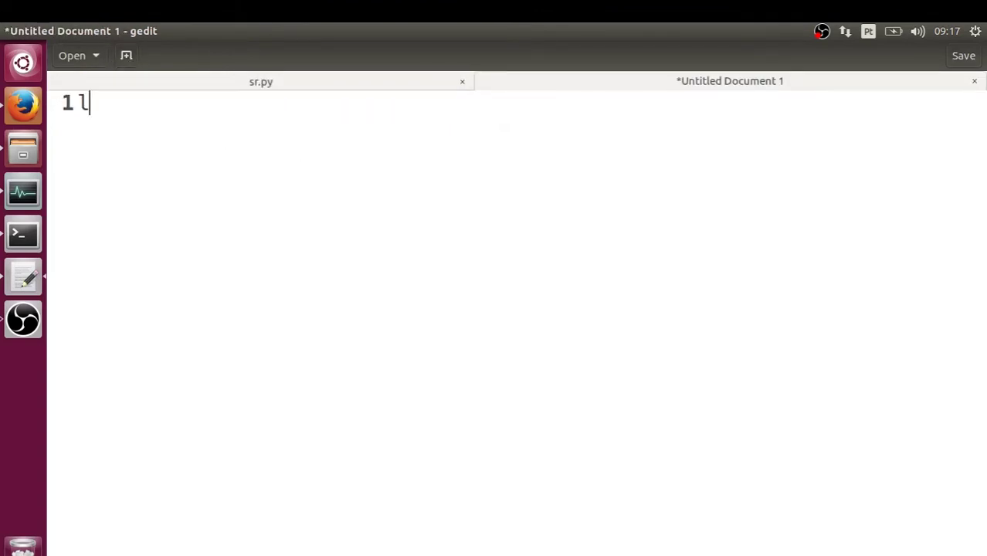
key(BackSpace)
key(BackSpace)
text(m - mmero)
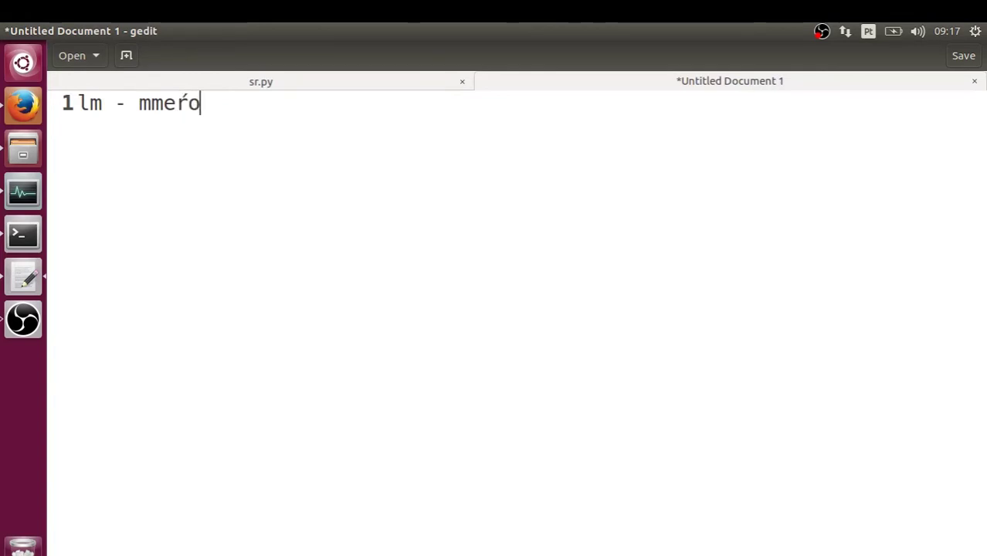
key(BackSpace)
key(BackSpace)
key(BackSpace)
text(e)
key(BackSpace)
key(BackSpace)
text(emp)
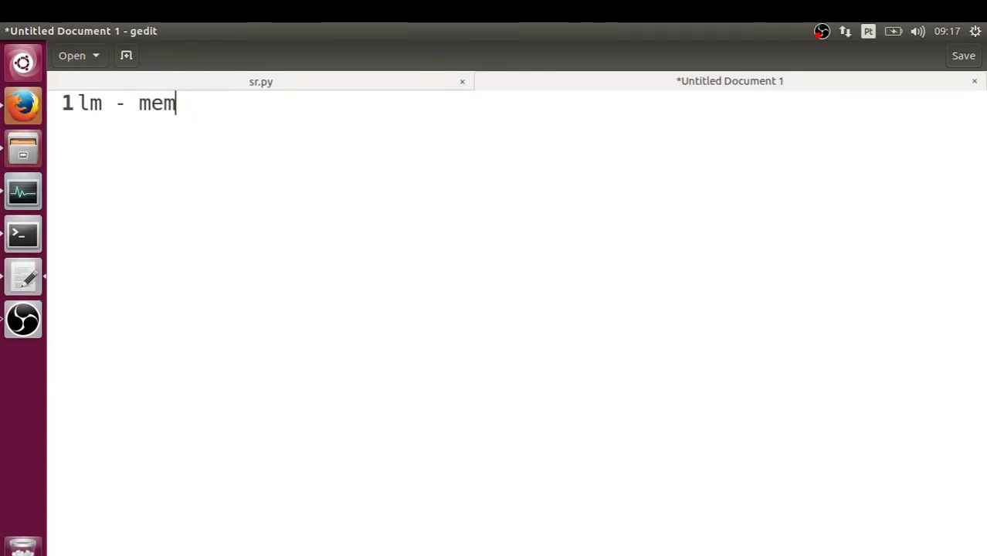
key(BackSpace)
text(éo)
key(BackSpace)
key(BackSpace)
text(ória)
key(Return)
key(Return)
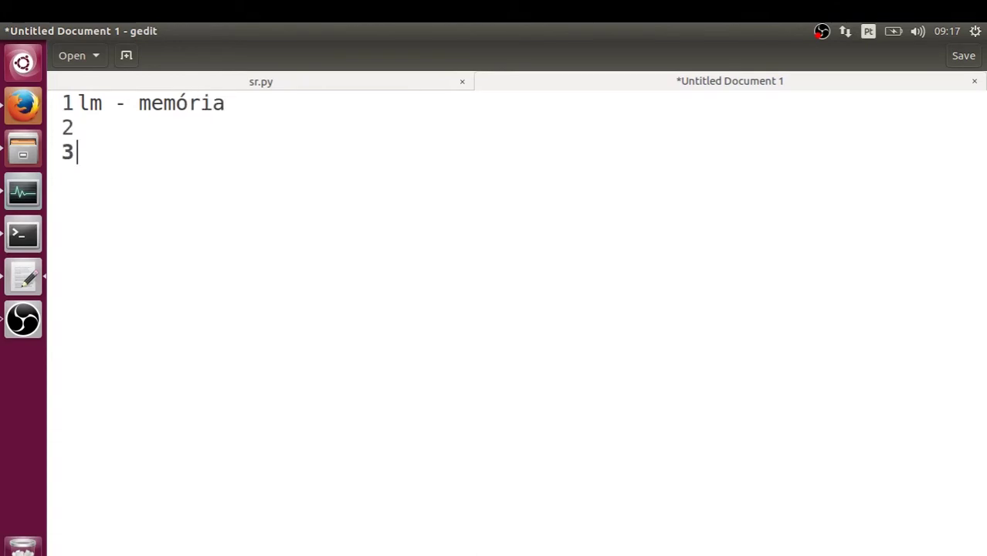
Write "am - processamento" on line 3 of the new document
text(ac)
key(BackSpace)
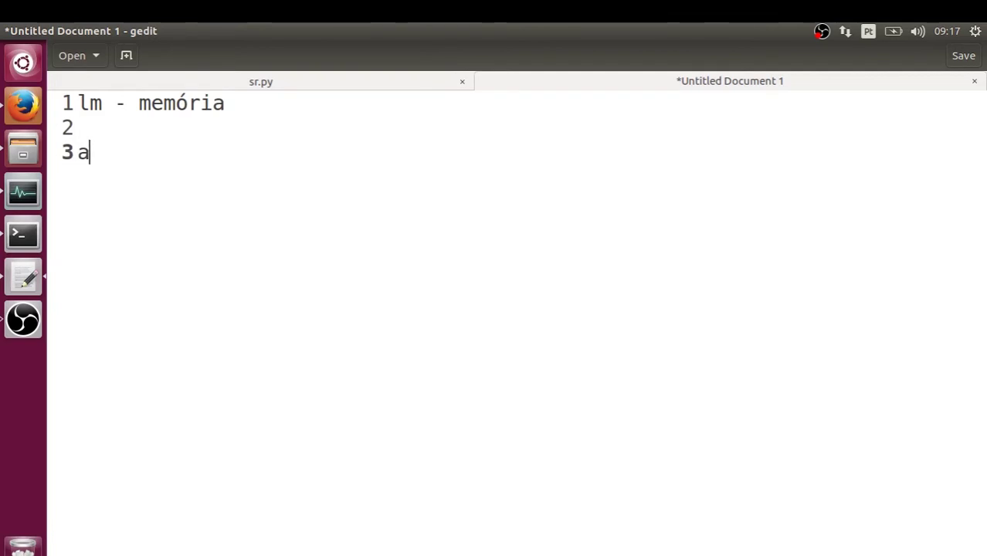
text(m - process)
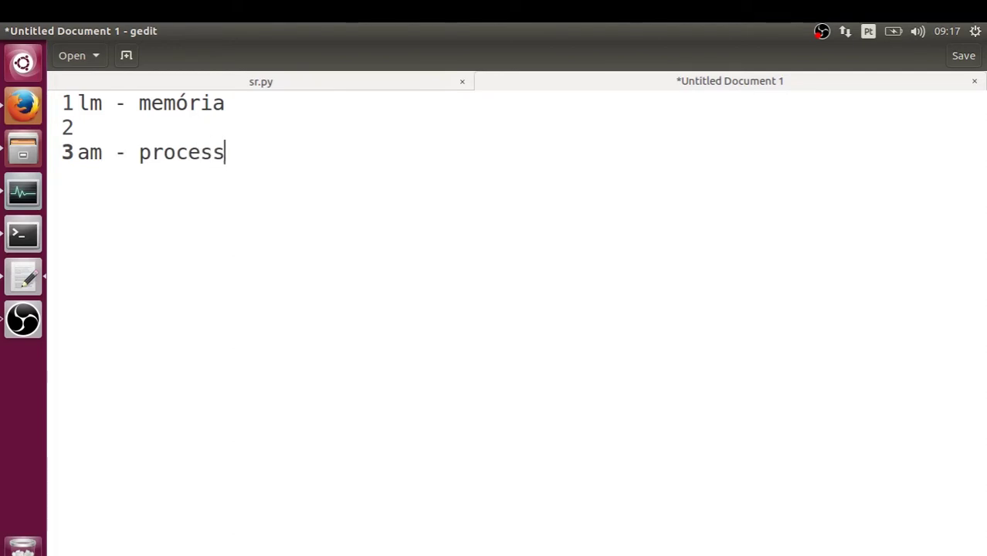
text(amento)
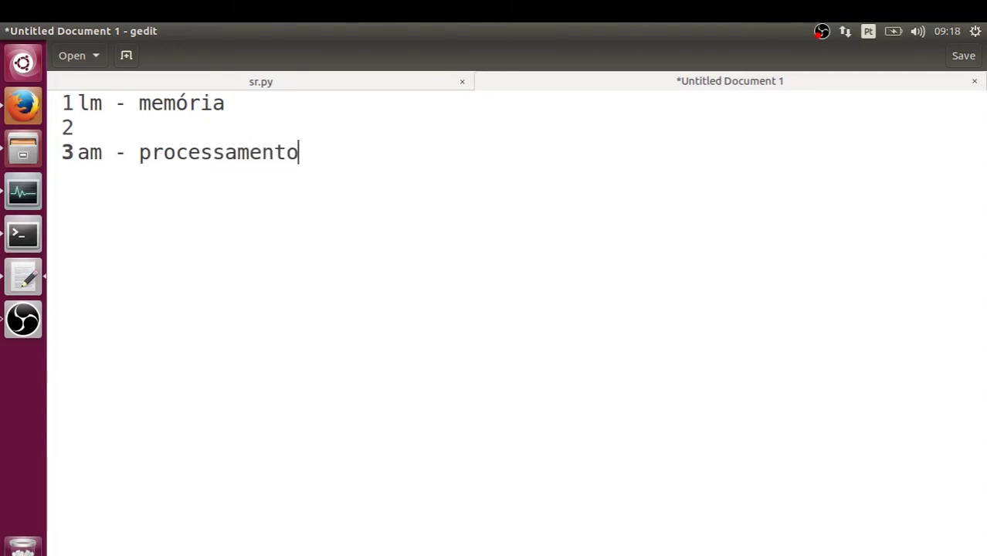
Append "( amostragem 16khz, 8 khz)" to the "am - processamento" note on line 3
text(  ( an)
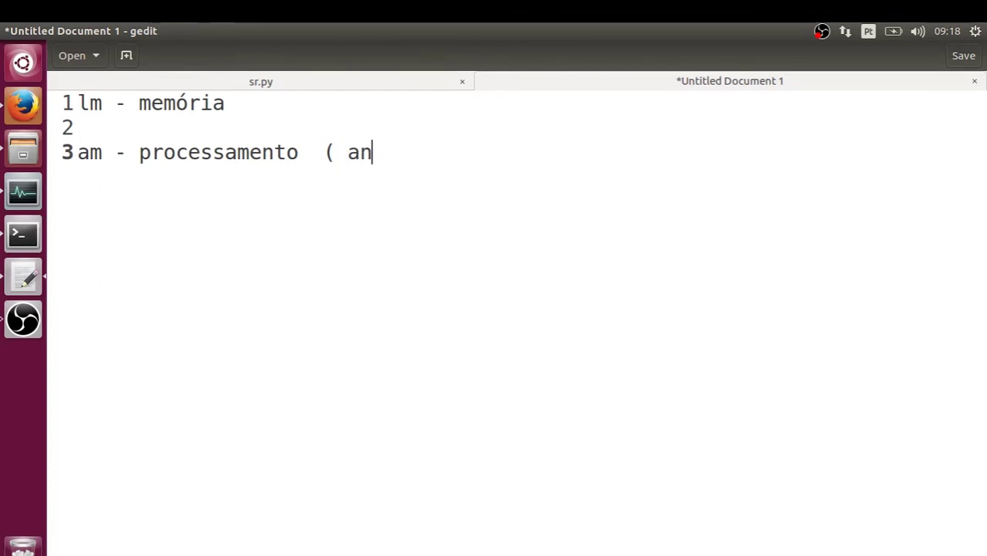
key(BackSpace)
text(mostragem)
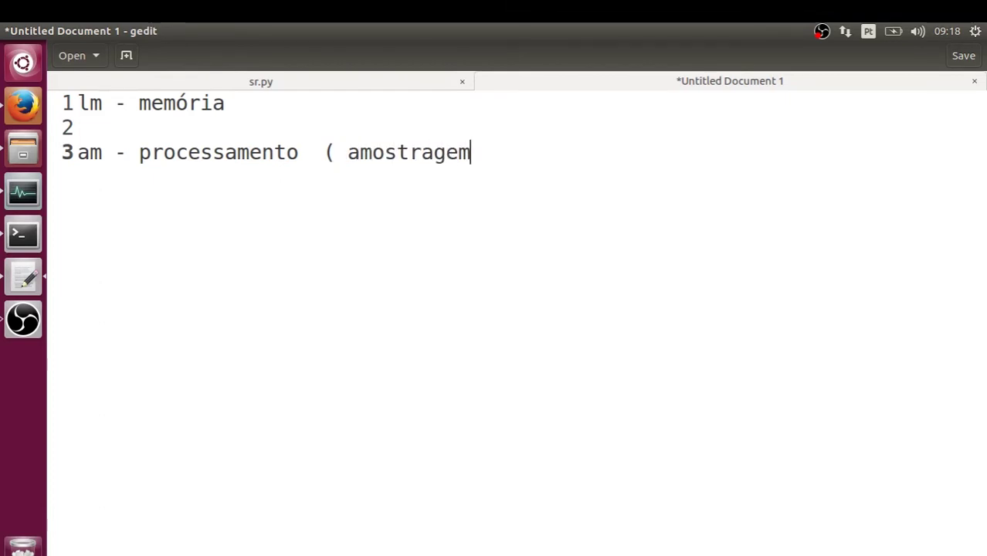
text(  16kh)
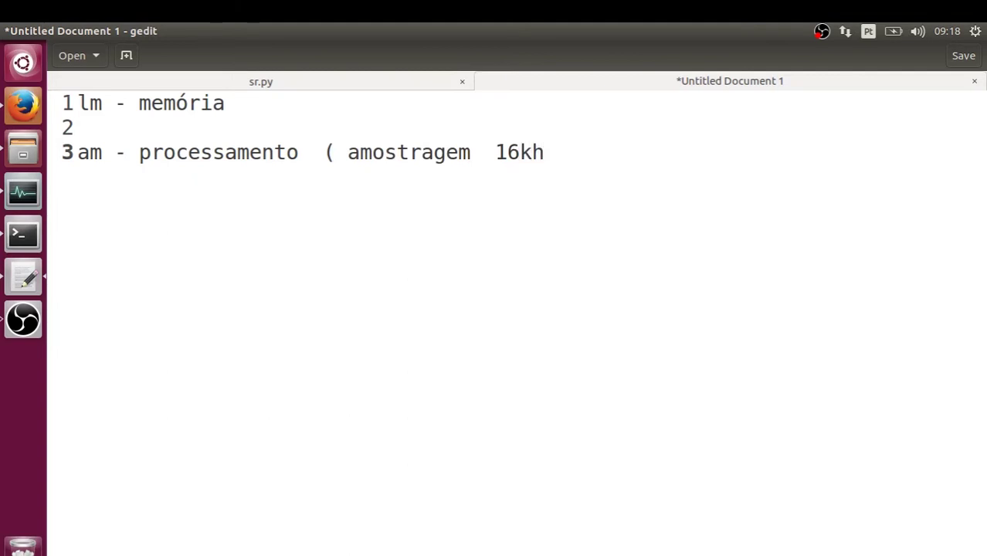
text(z,  8 khz)
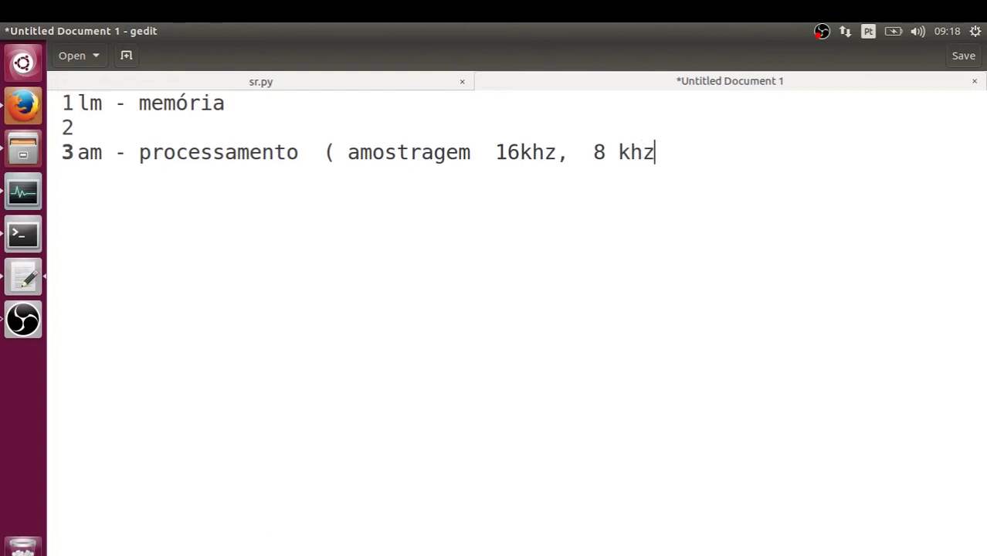
text())
click(615, 158)
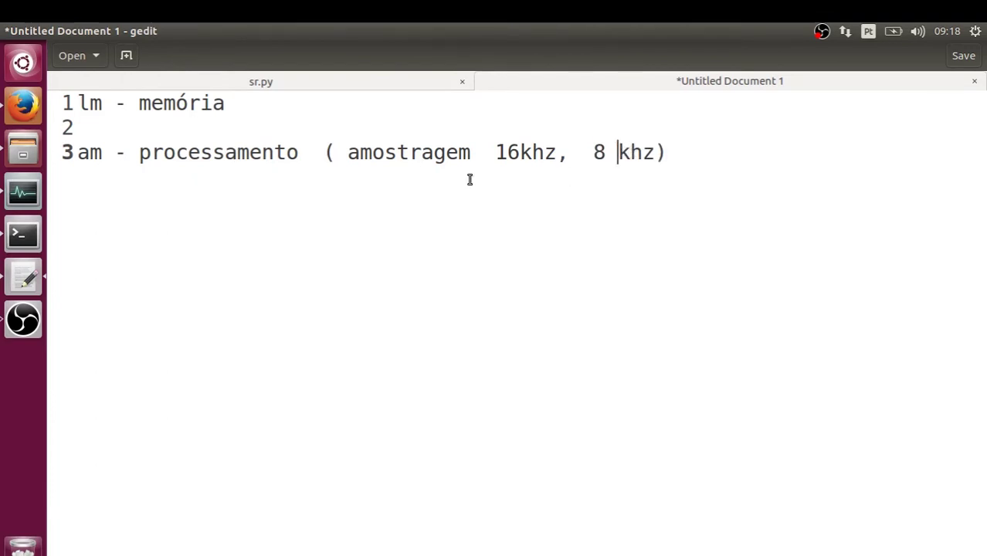
click(516, 151)
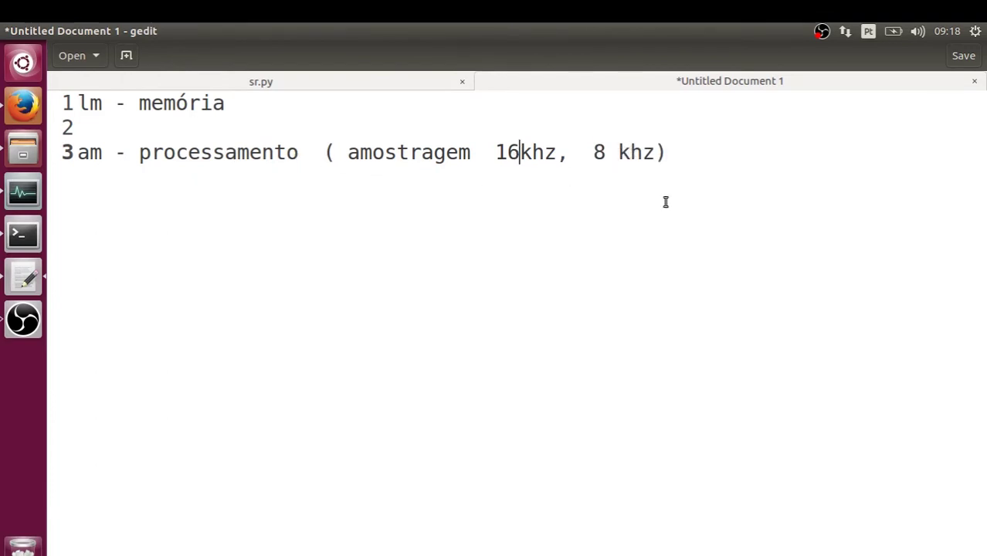
Add "wikipédia" after "lm - memória" on line 1 of the notes
click(92, 106)
click(296, 104)
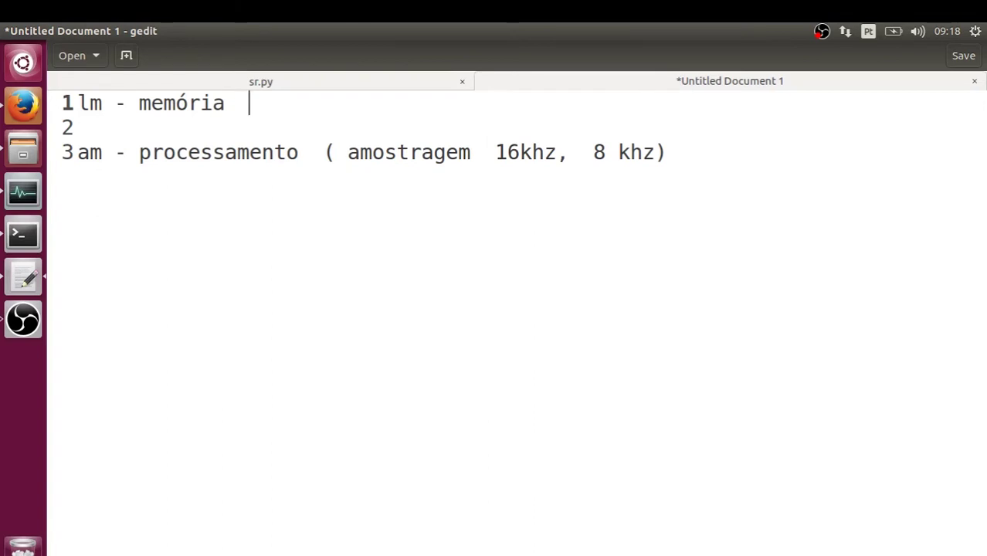
text(wikip)
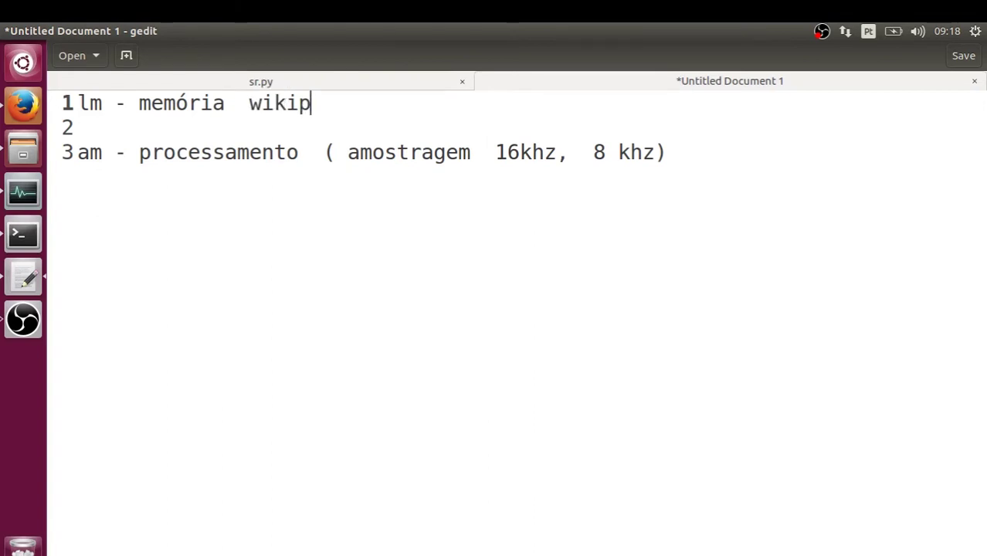
text(édia)
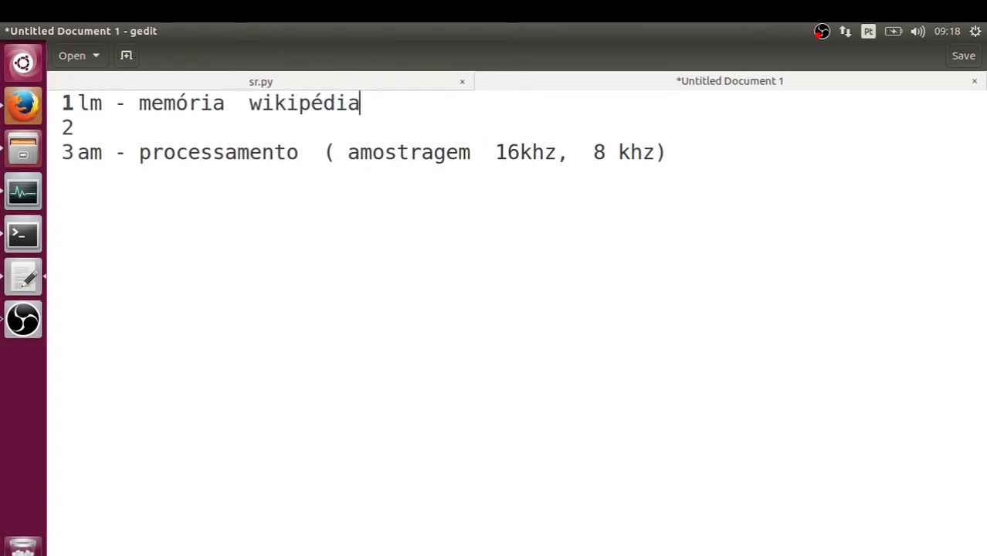
click(245, 105)
click(77, 106)
Write "dic = dicionário fonético" on line 5, leaving line 4 blank
key(Return)
key(Return)
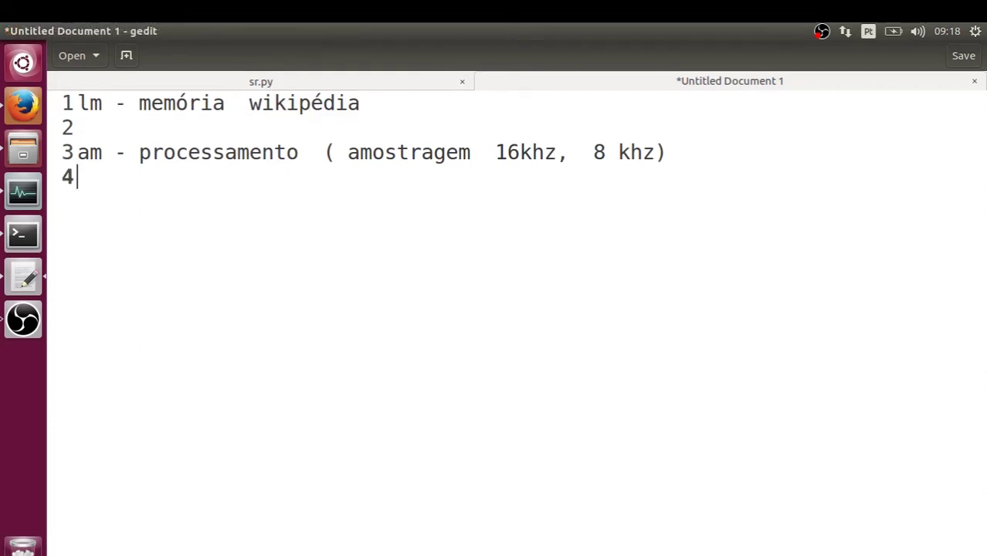
text(dic = )
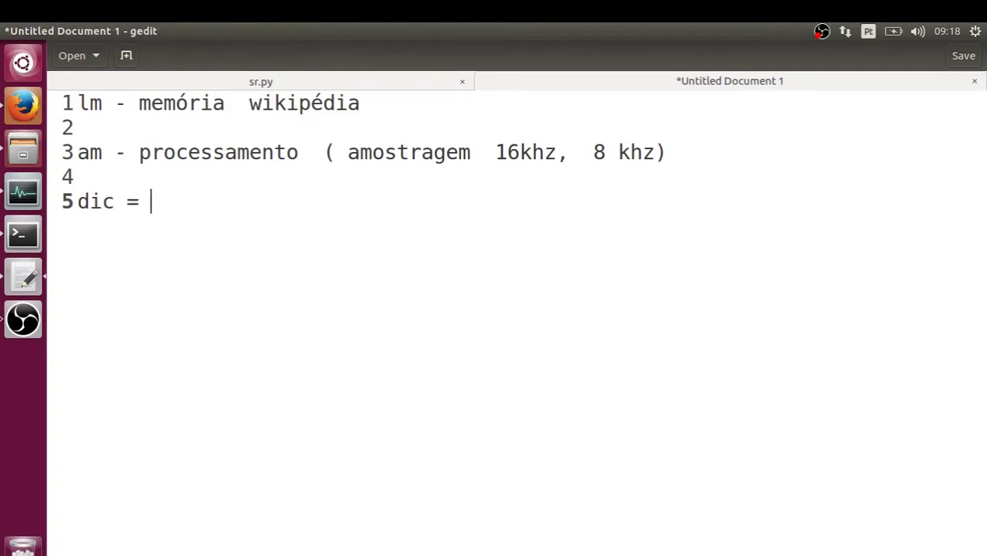
text(dicionário )
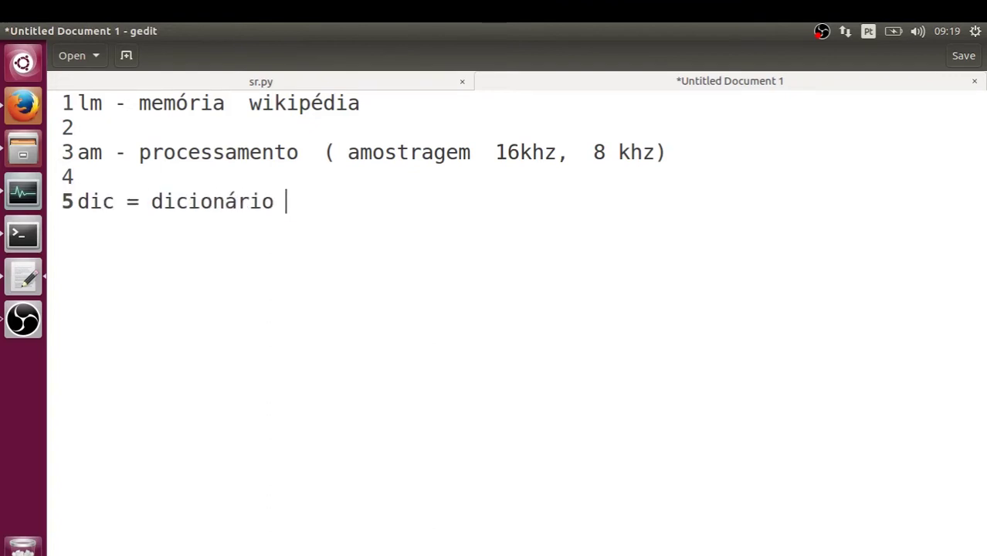
text(fonétic)
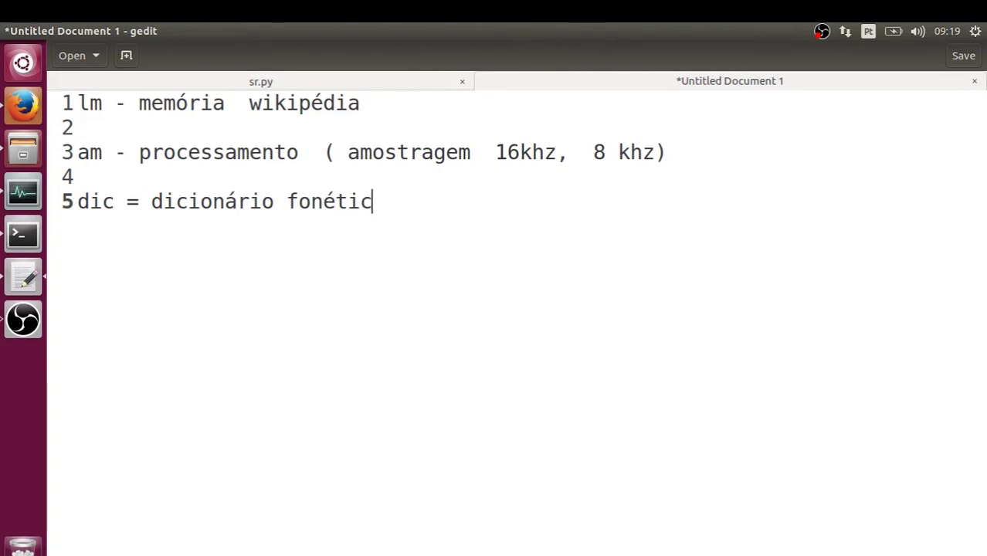
text(o)
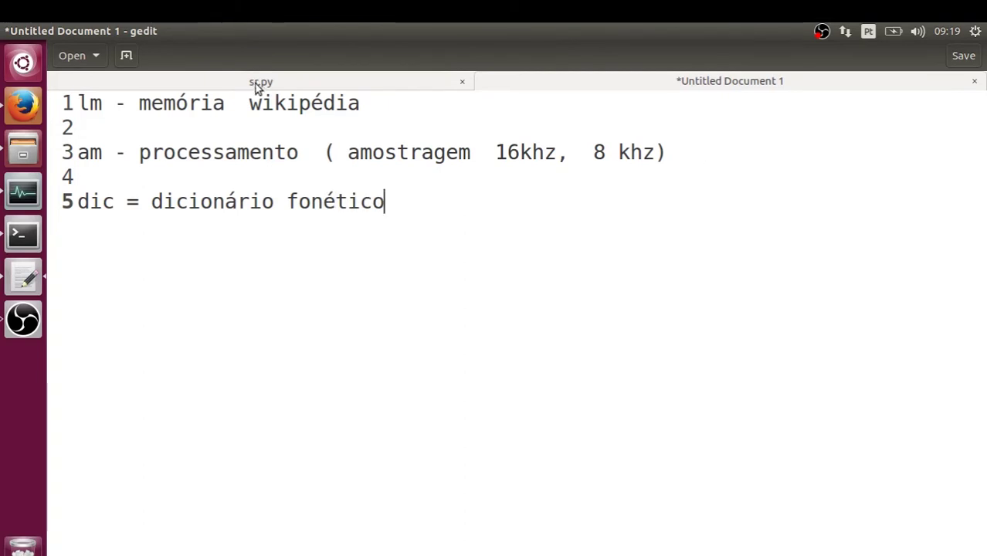
Switch to Firefox and open the cmusphinx-en-us-ptm-8khz-5.2 download link in a new tab
click(35, 105)
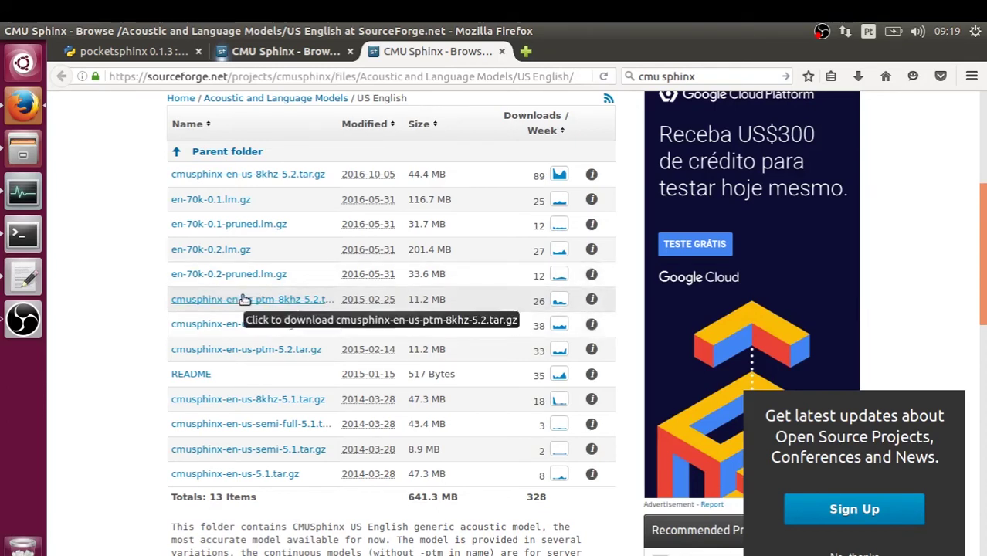
right_click(280, 300)
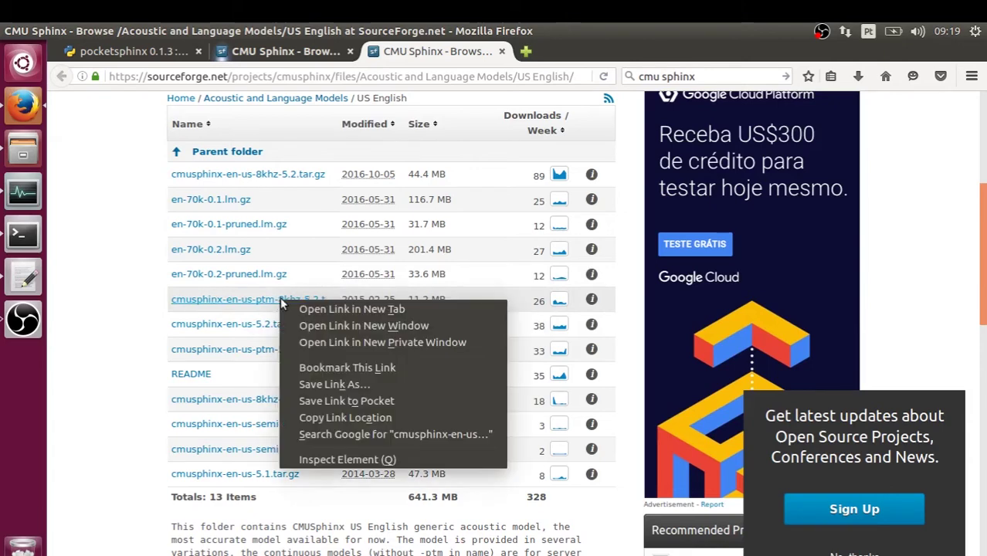
click(298, 308)
click(583, 52)
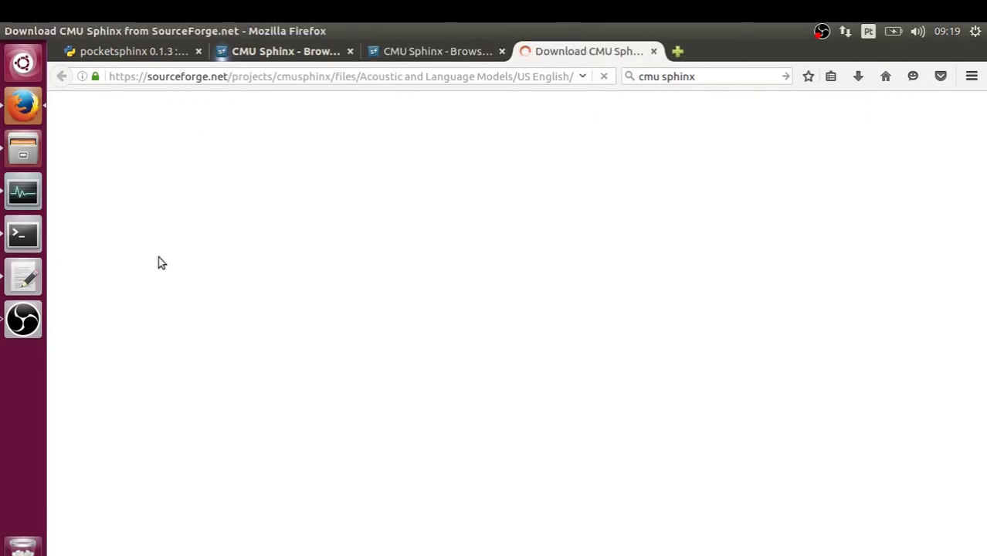
click(21, 241)
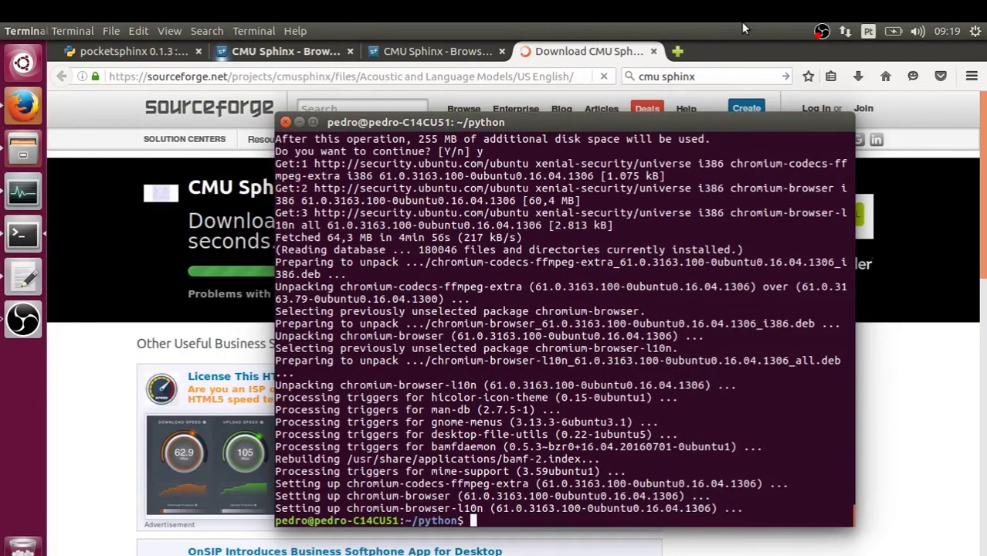
click(699, 97)
scroll(584, 227, down, 3)
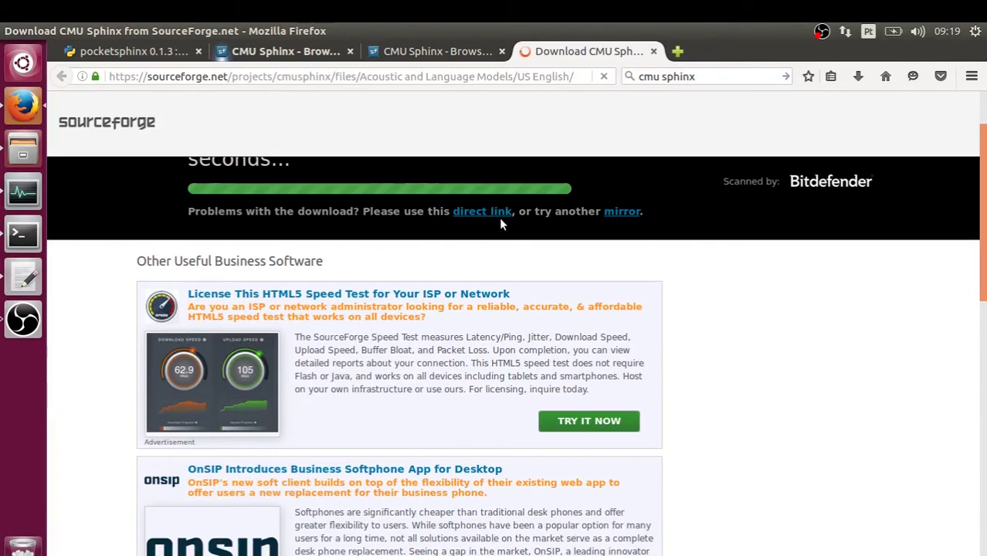
scroll(594, 219, up, 3)
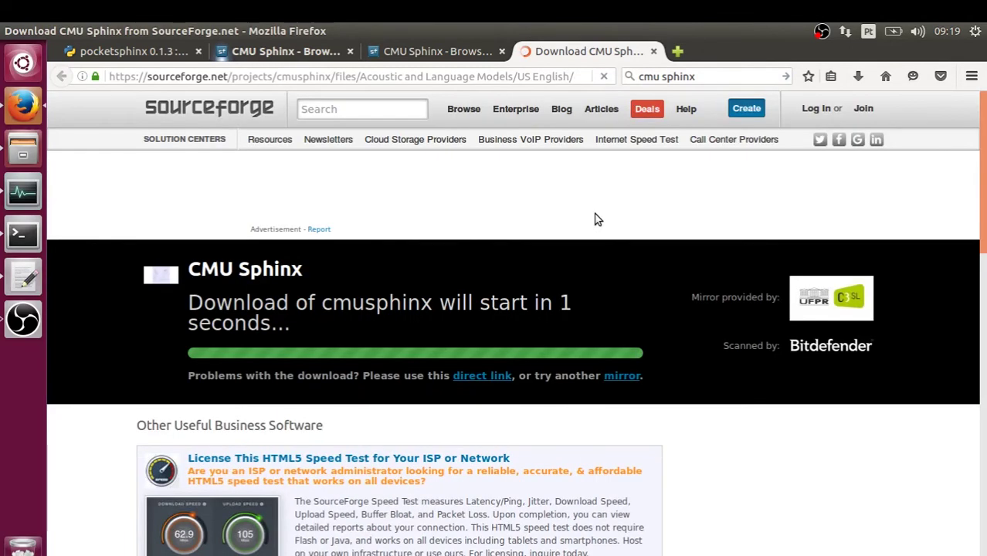
Switch to the terminal, request the kget installation with "sudo apt-get install kget" and decline to continue
click(23, 233)
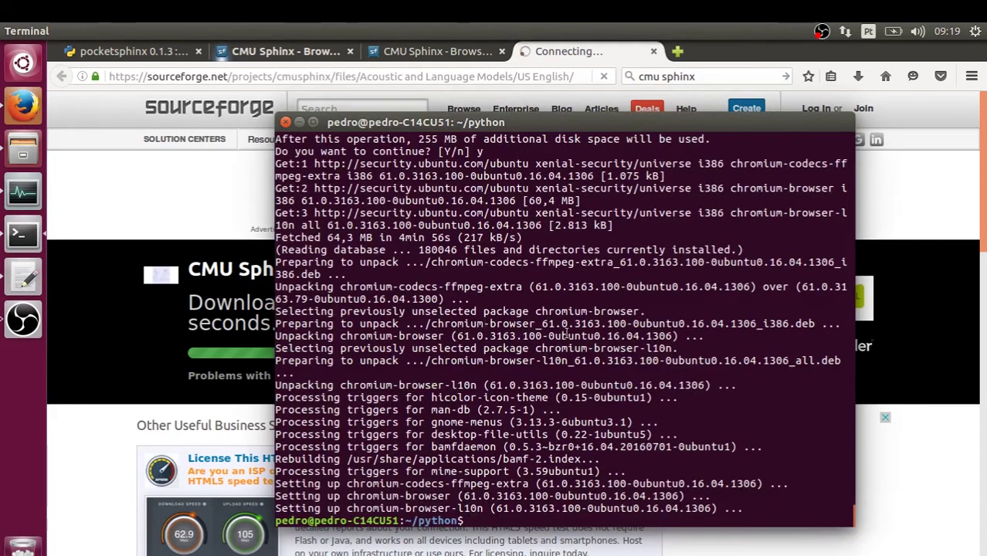
text(sudo)
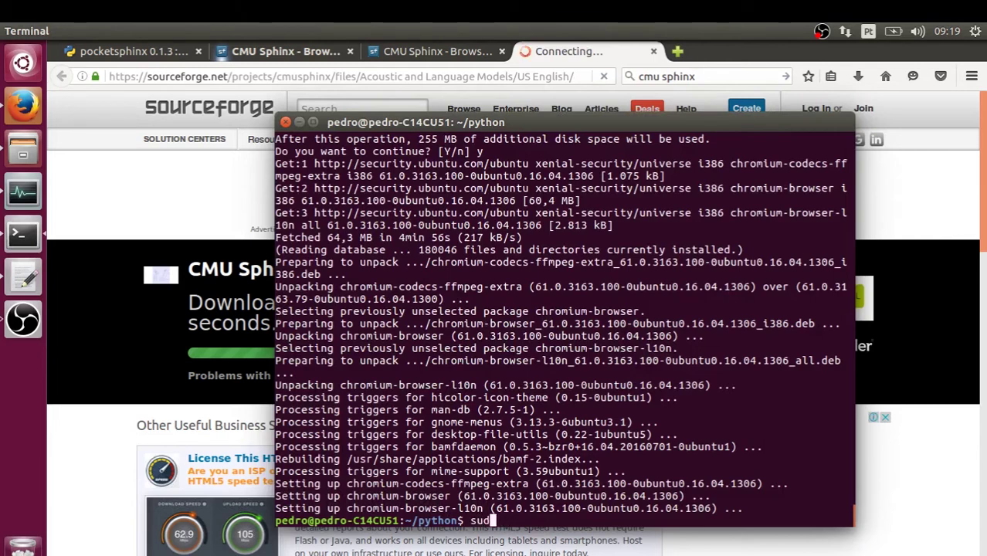
key(BackSpace)
key(BackSpace)
key(BackSpace)
key(Up)
key(BackSpace)
key(BackSpace)
key(BackSpace)
key(BackSpace)
key(BackSpace)
key(BackSpace)
key(BackSpace)
key(BackSpace)
key(BackSpace)
key(BackSpace)
key(BackSpace)
key(BackSpace)
key(BackSpace)
key(BackSpace)
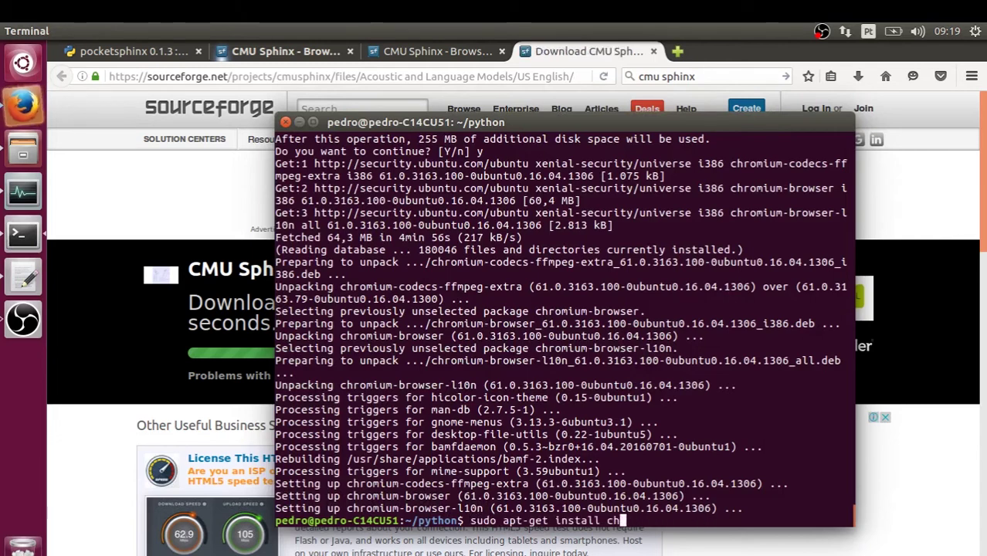
key(BackSpace)
key(BackSpace)
key(BackSpace)
text(kget)
key(Return)
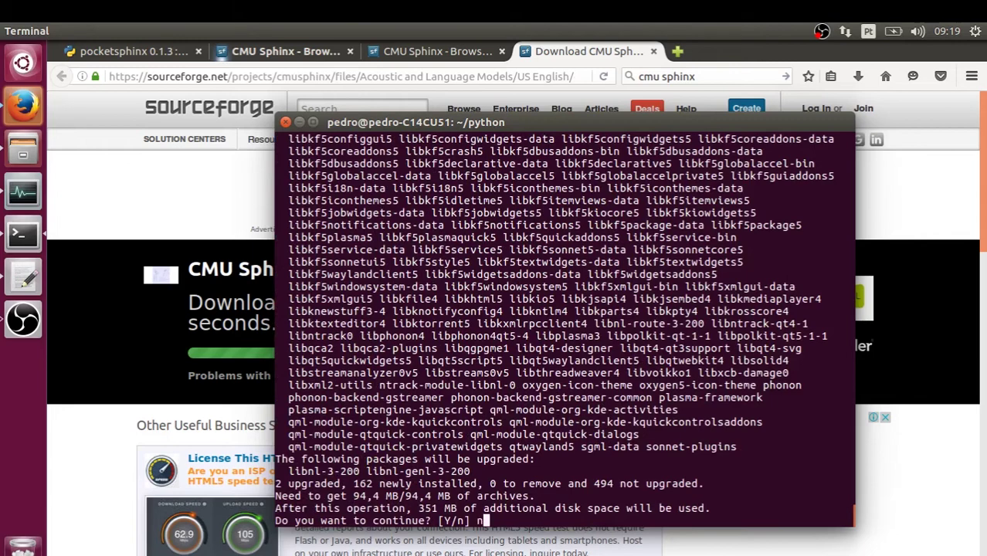
key(Return)
Run "sudo apt-get install uget" in the terminal
key(Up)
key(BackSpace)
key(BackSpace)
key(BackSpace)
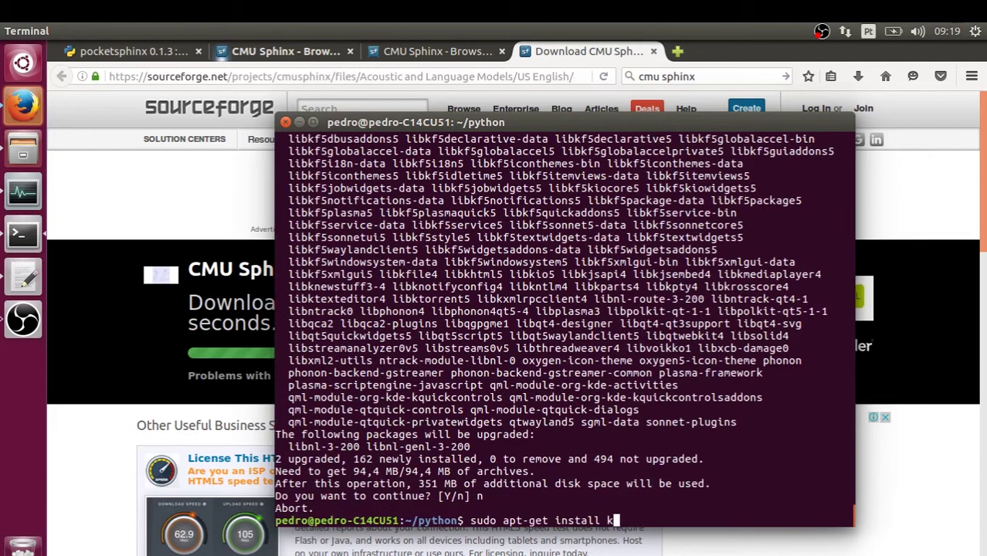
key(BackSpace)
text(uget)
key(Return)
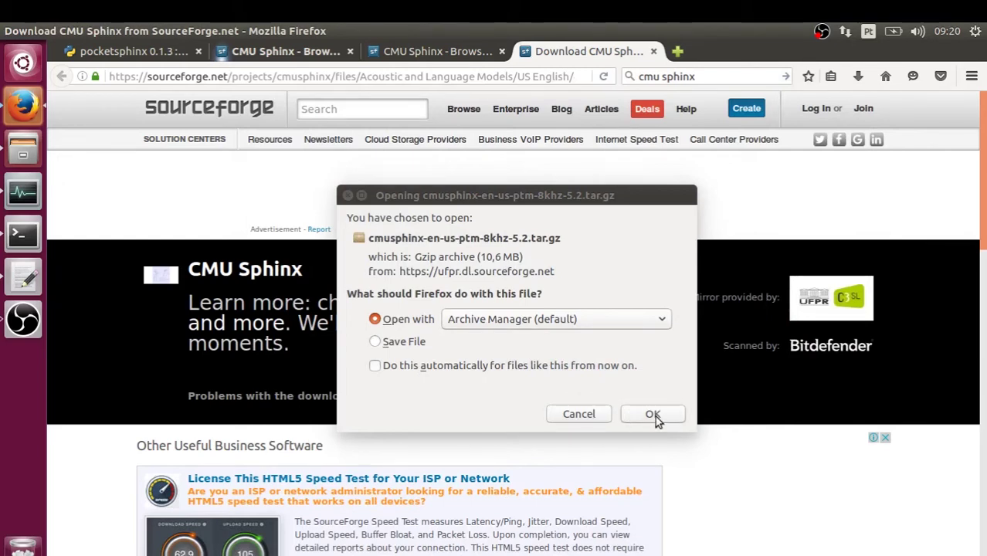
Save the cmusphinx-en-us-ptm-8khz-5.2.tar.gz archive to disk from Firefox
click(406, 342)
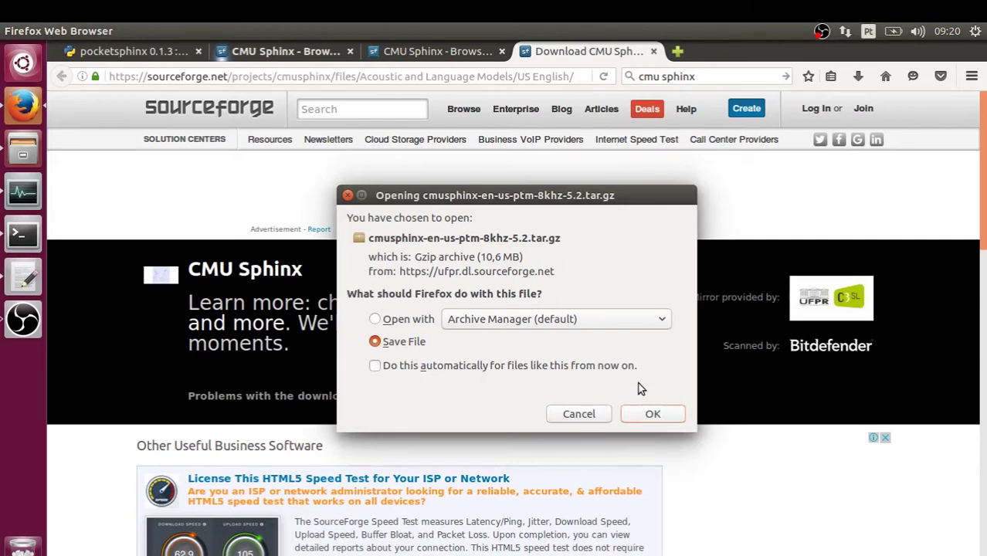
click(645, 414)
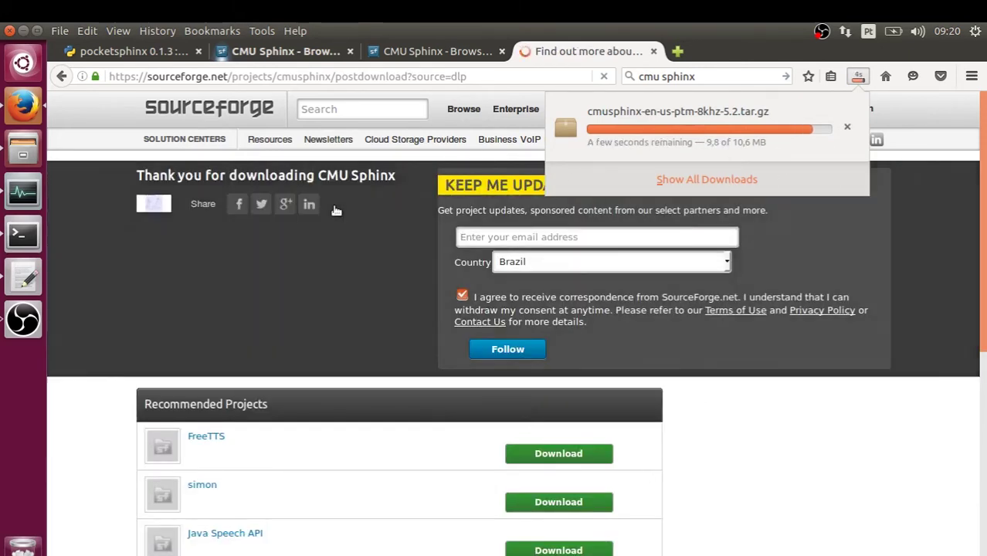
scroll(336, 210, down, 4)
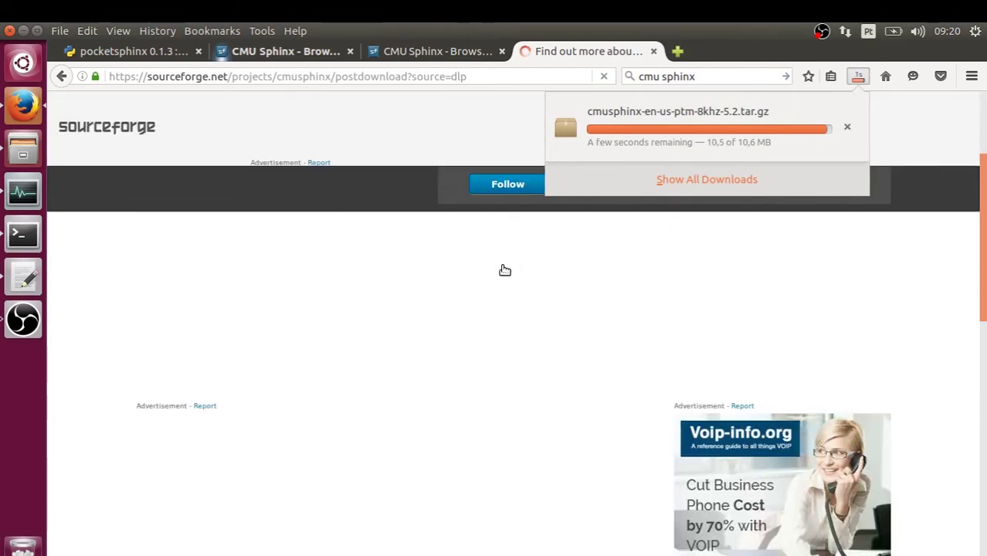
scroll(505, 270, up, 1)
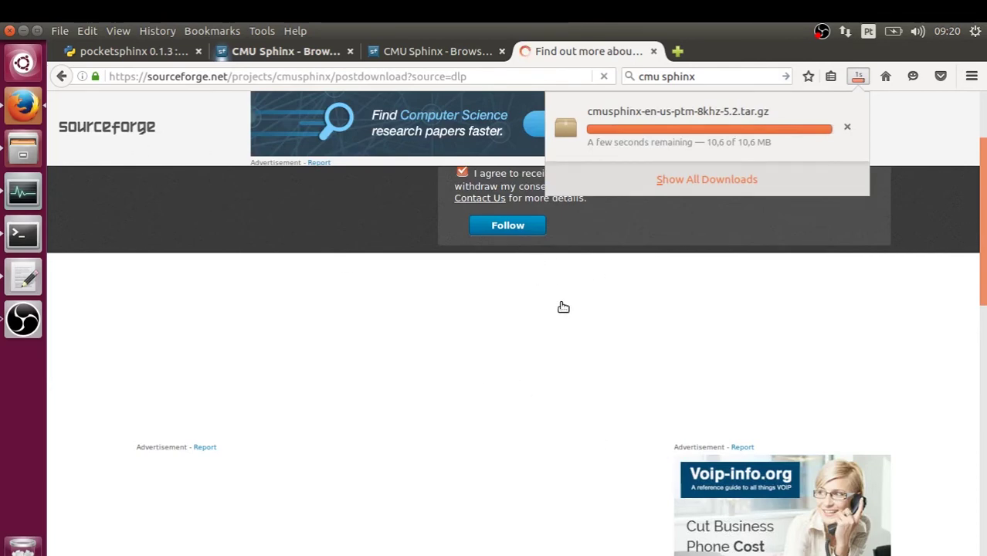
scroll(564, 308, down, 3)
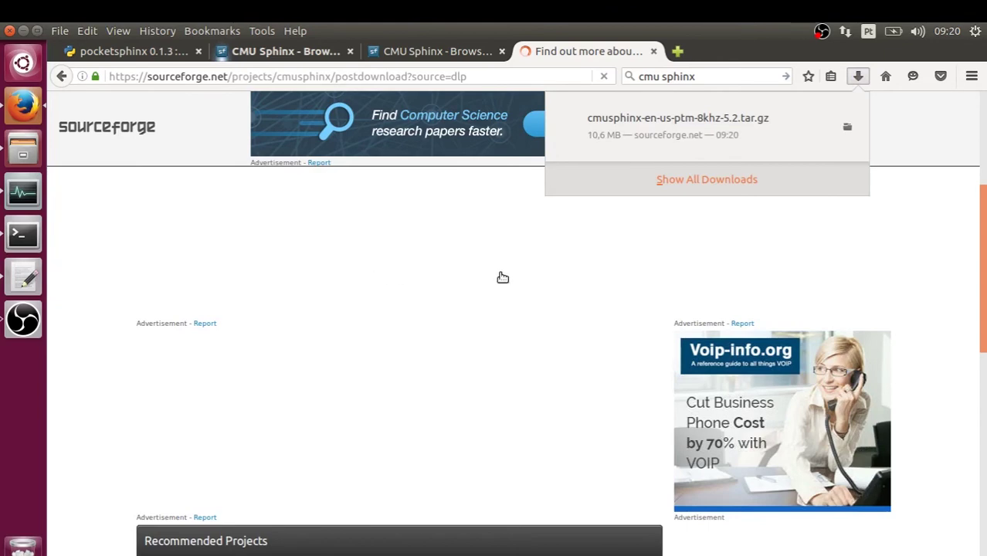
Switch to the file manager and transfer cmusphinx-en-us-ptm-8khz-5.2.tar.gz from Downloads to the Documents folder
click(24, 149)
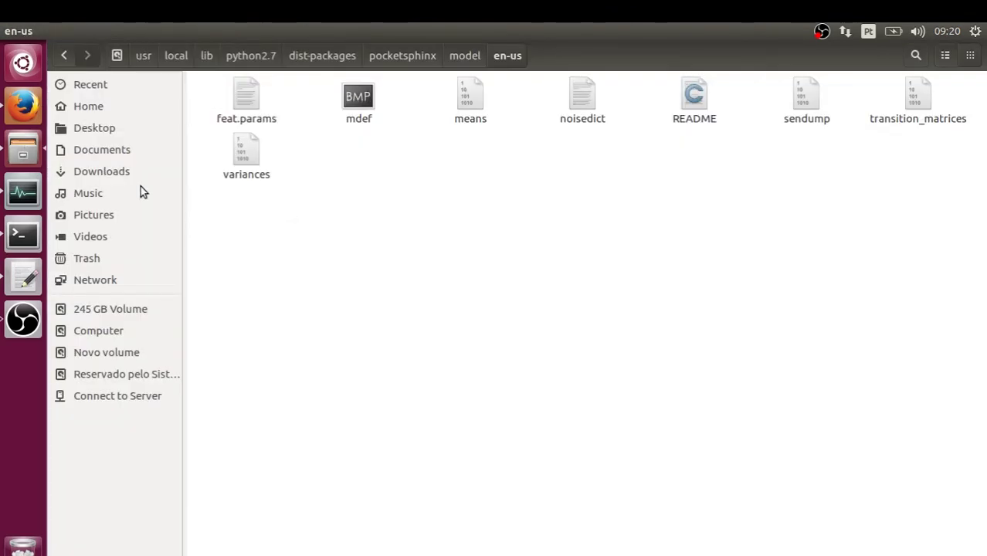
click(104, 172)
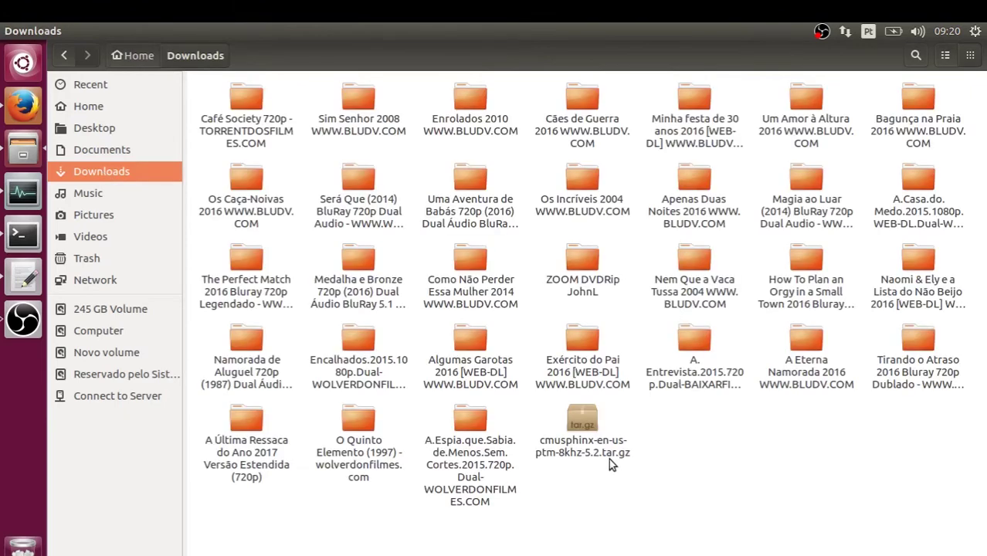
click(583, 438)
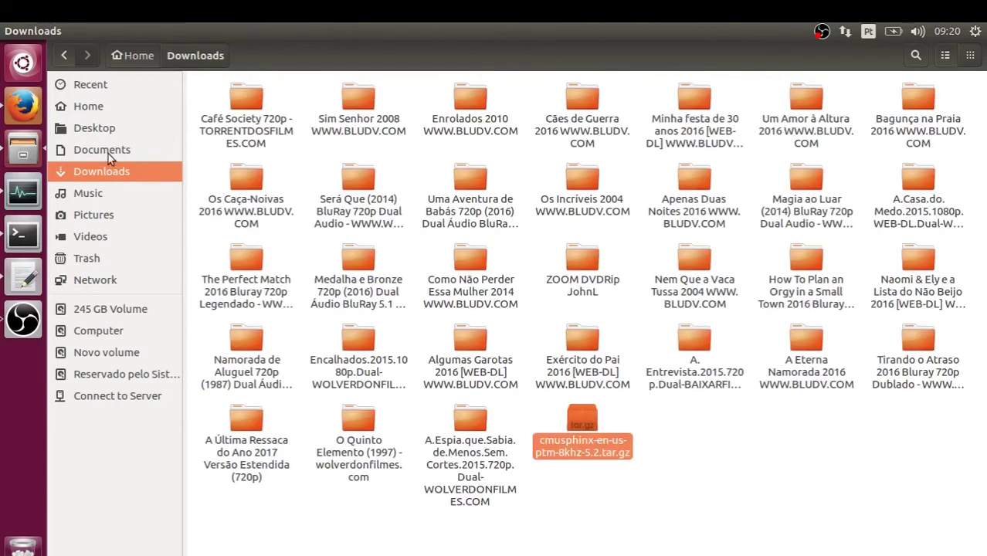
click(92, 126)
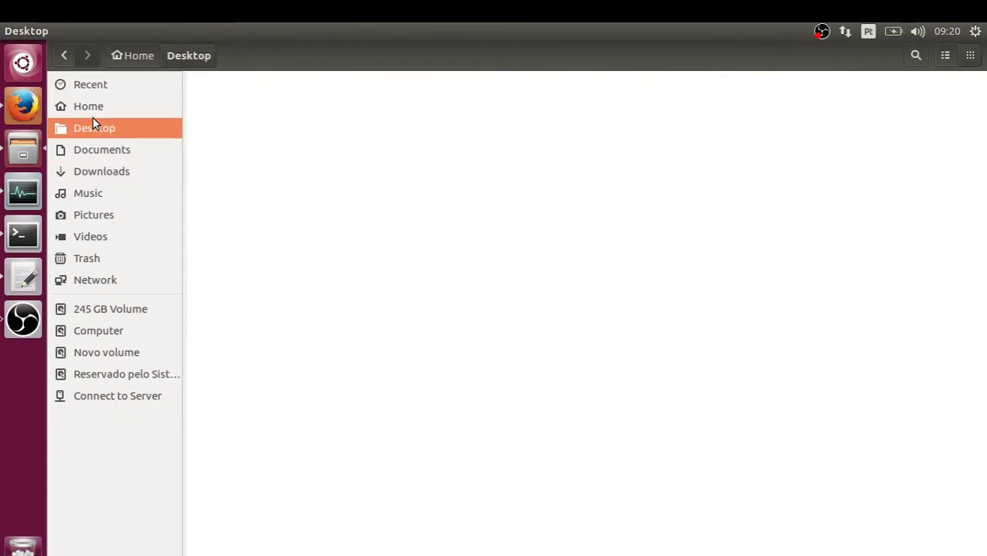
click(120, 153)
right_click(492, 270)
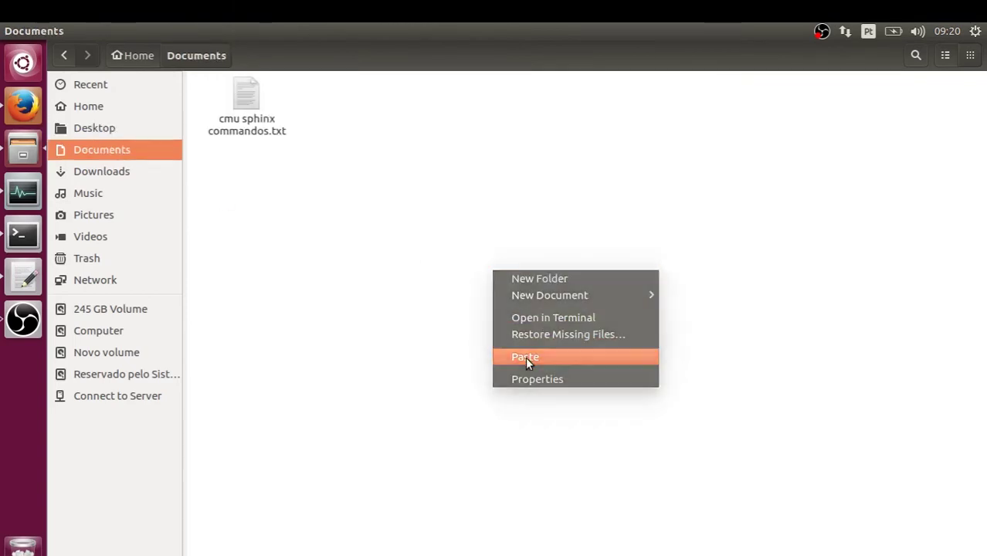
click(525, 357)
click(454, 219)
Extract all files of cmusphinx-en-us-ptm-8khz-5.2.tar.gz into Documents with Archive Manager and close the archive
right_click(357, 94)
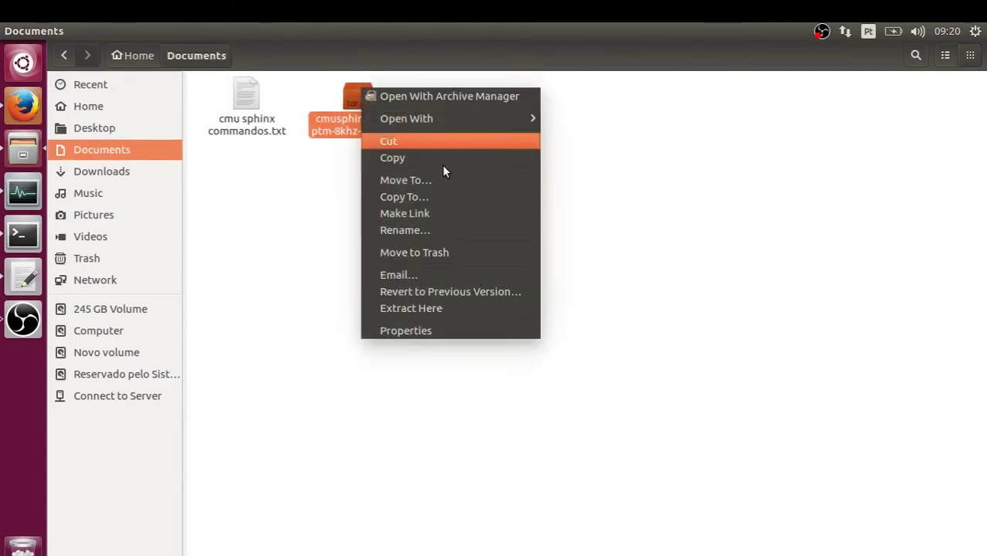
click(510, 98)
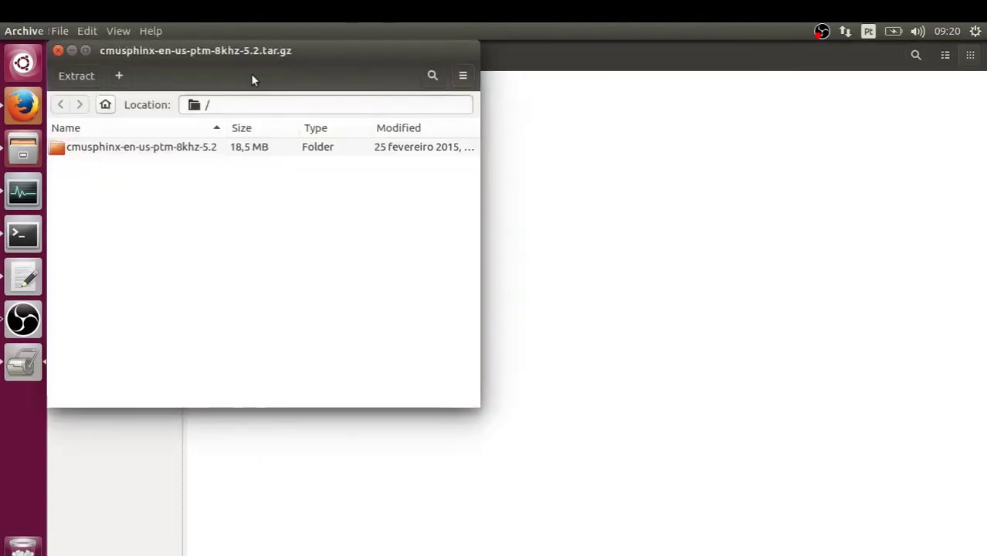
drag(270, 53, 579, 200)
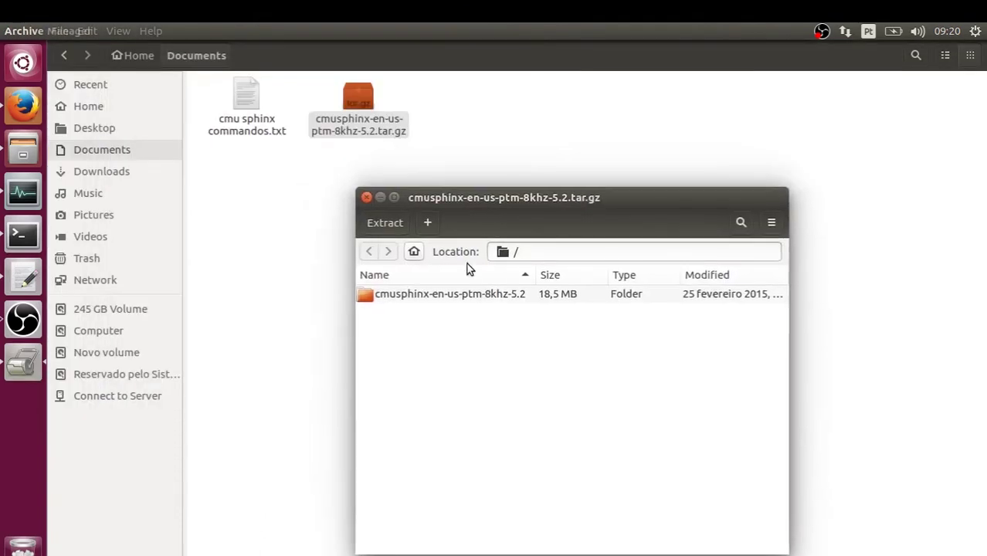
click(389, 224)
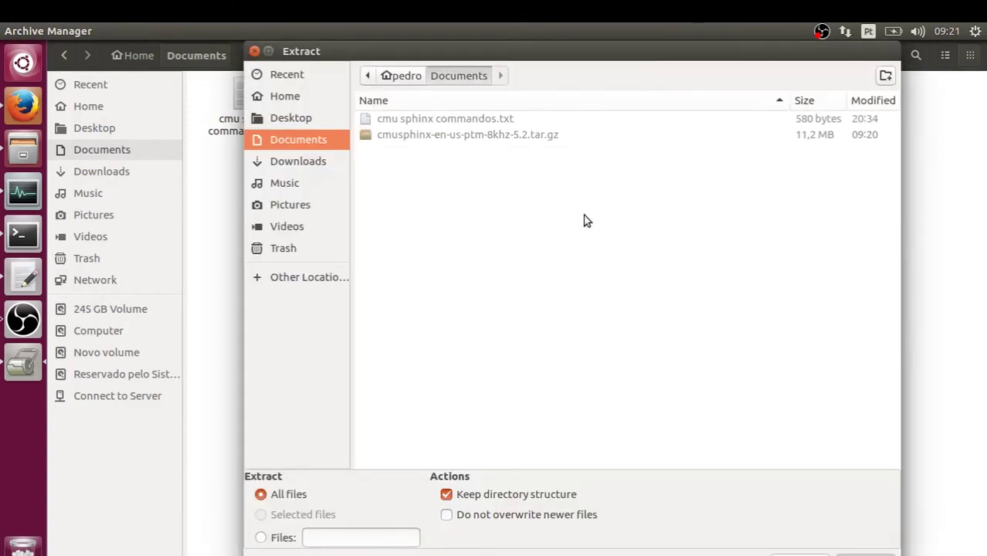
key(Return)
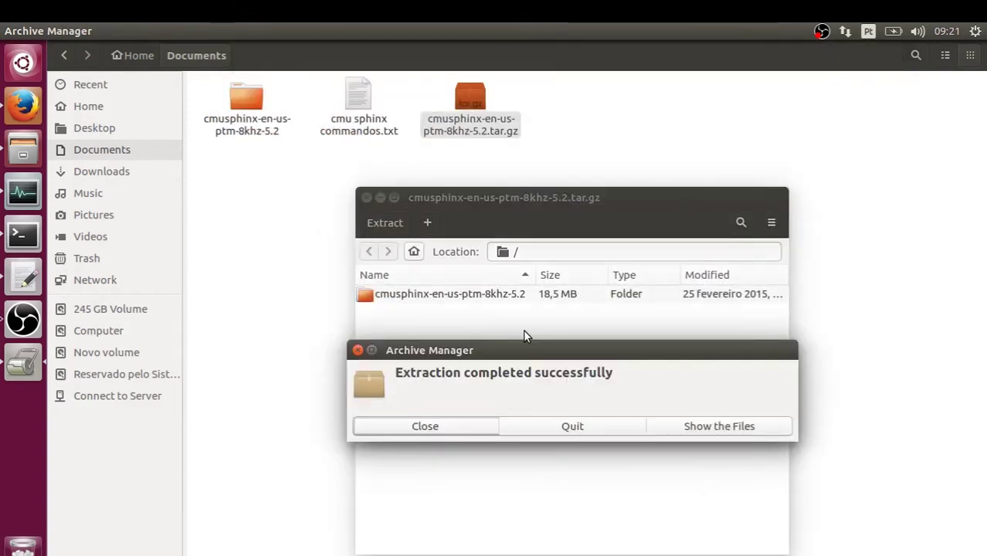
click(421, 427)
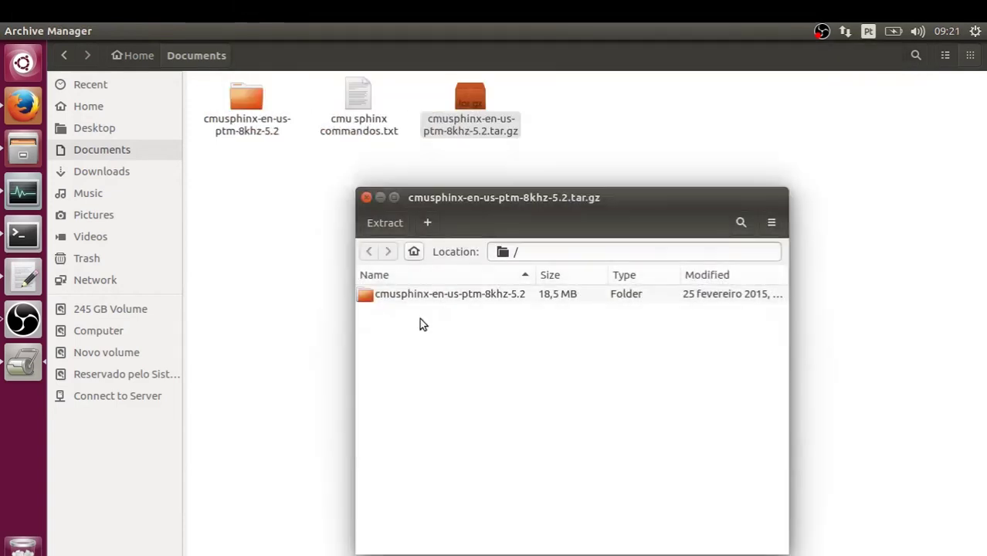
click(366, 197)
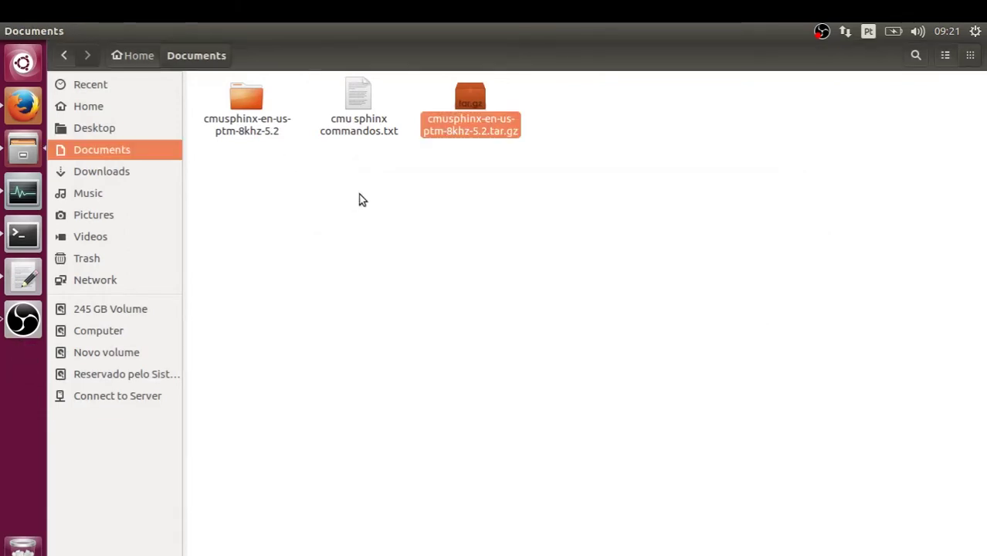
Examine the files inside the extracted cmusphinx-en-us-ptm-8khz-5.2 folder and return to Documents
double_click(244, 100)
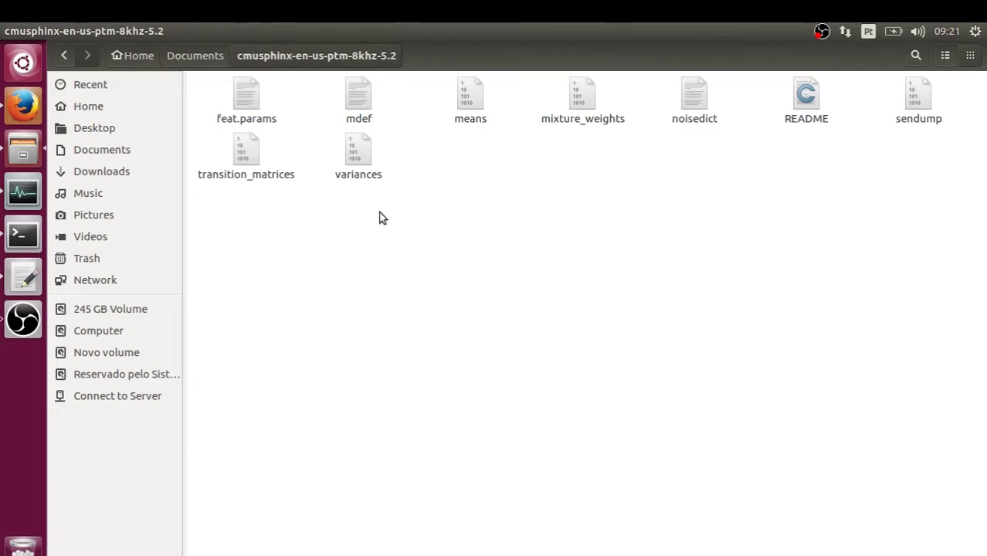
drag(379, 217, 440, 158)
click(193, 55)
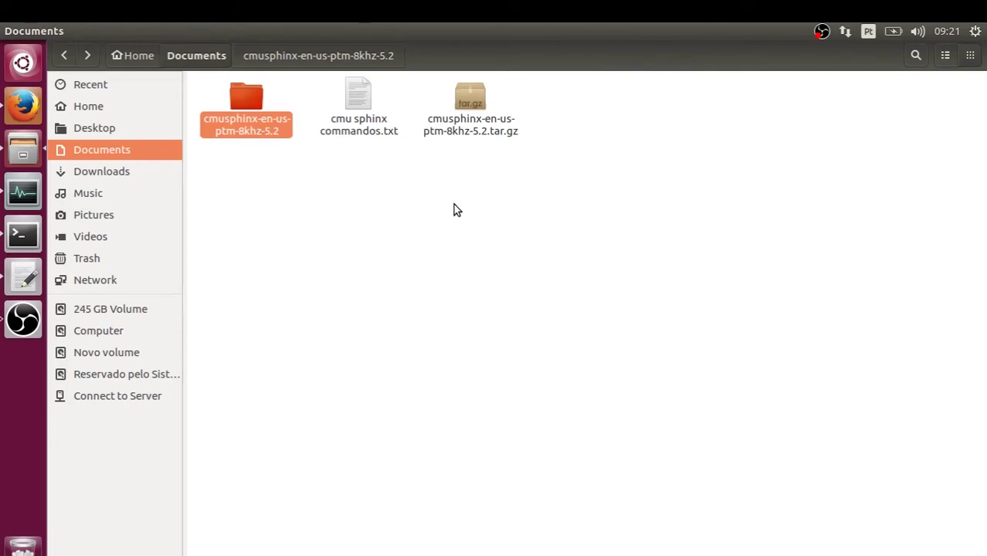
click(264, 119)
double_click(264, 119)
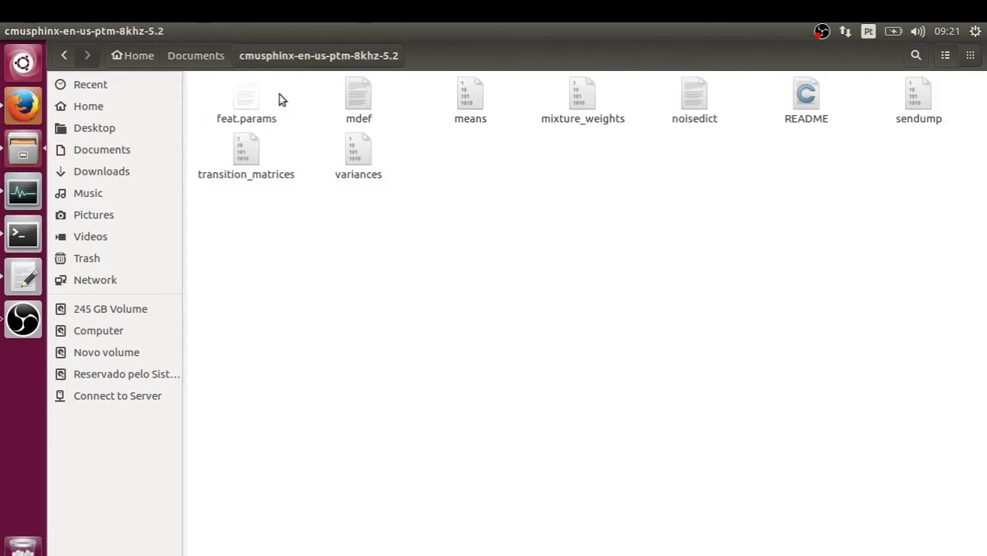
click(216, 65)
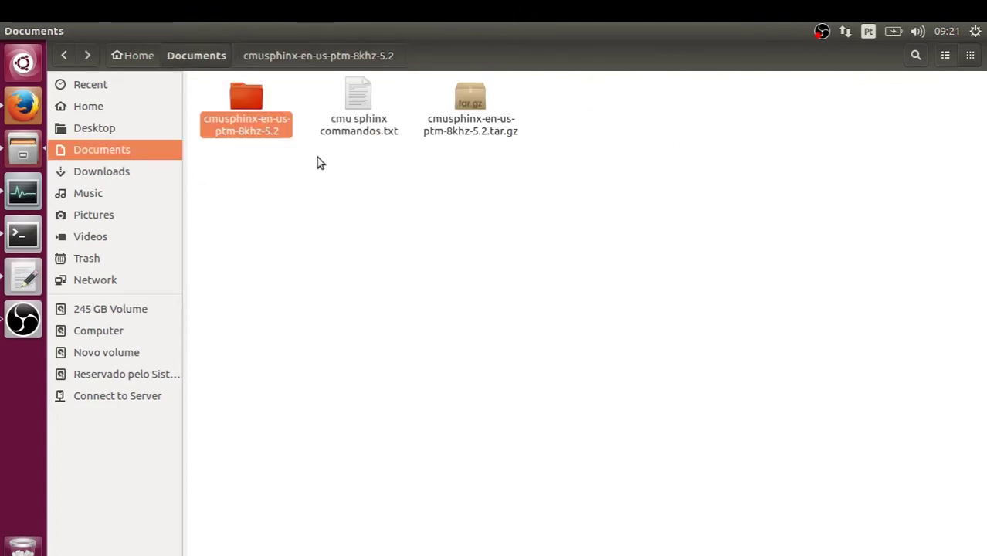
Copy the cmusphinx-en-us-ptm-8khz-5.2 folder from Documents into the python folder in Home
right_click(263, 115)
click(313, 203)
click(103, 106)
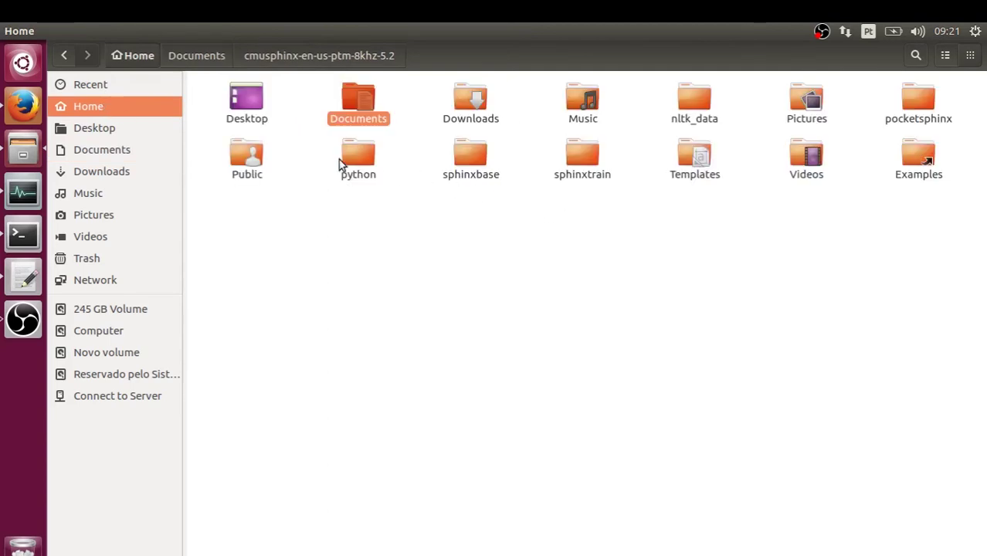
double_click(347, 159)
right_click(366, 204)
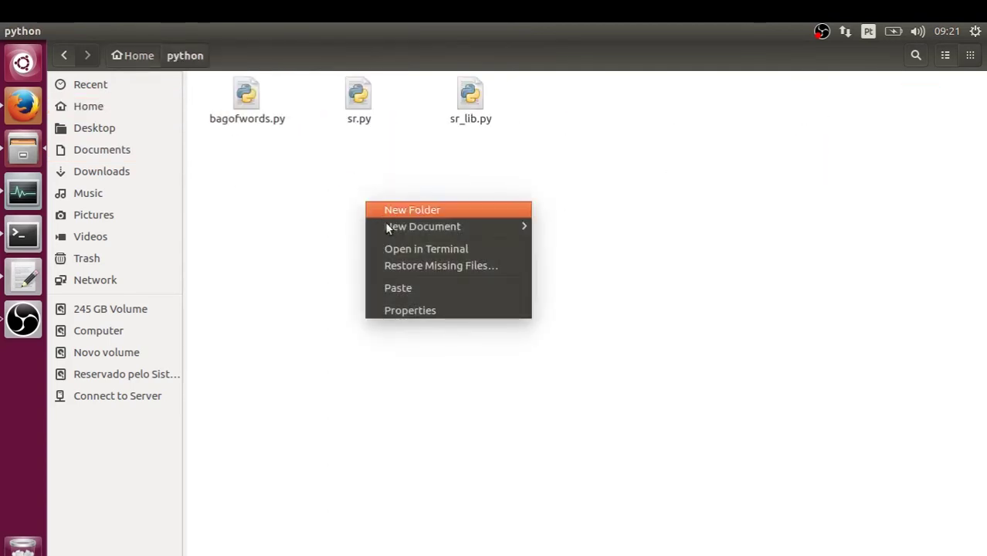
click(394, 287)
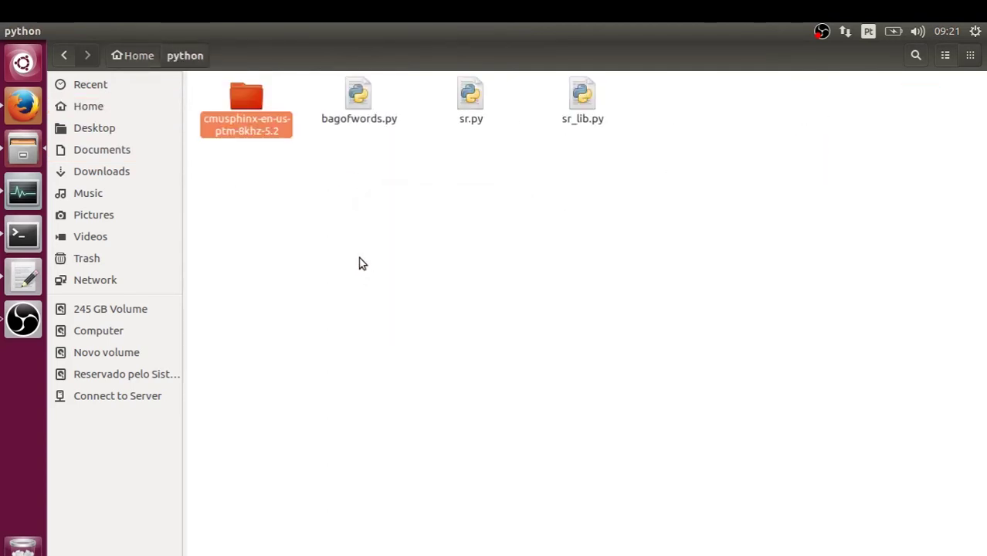
Rename the copied cmusphinx-en-us-ptm-8khz-5.2 folder in the python folder as en-8k
click(231, 111)
right_click(231, 111)
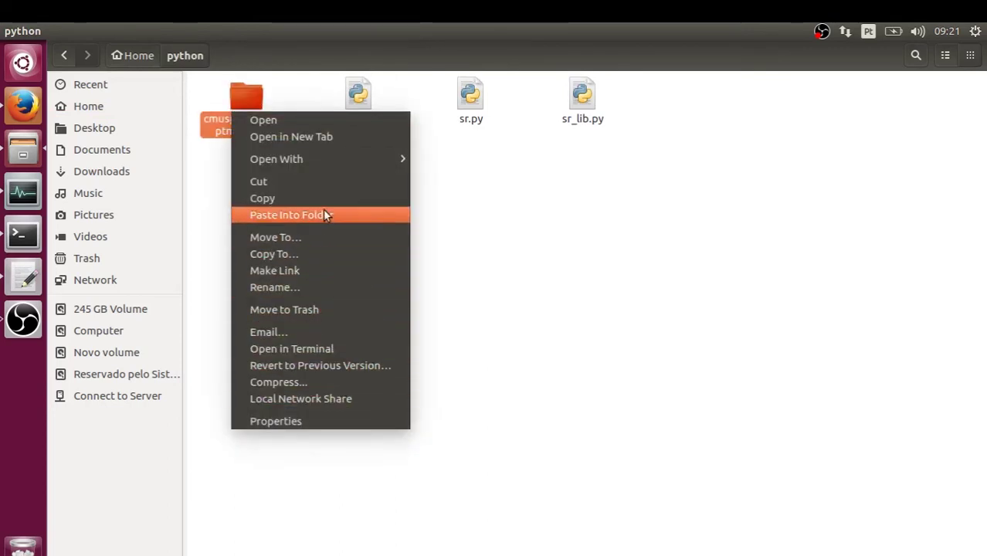
click(302, 287)
key(BackSpace)
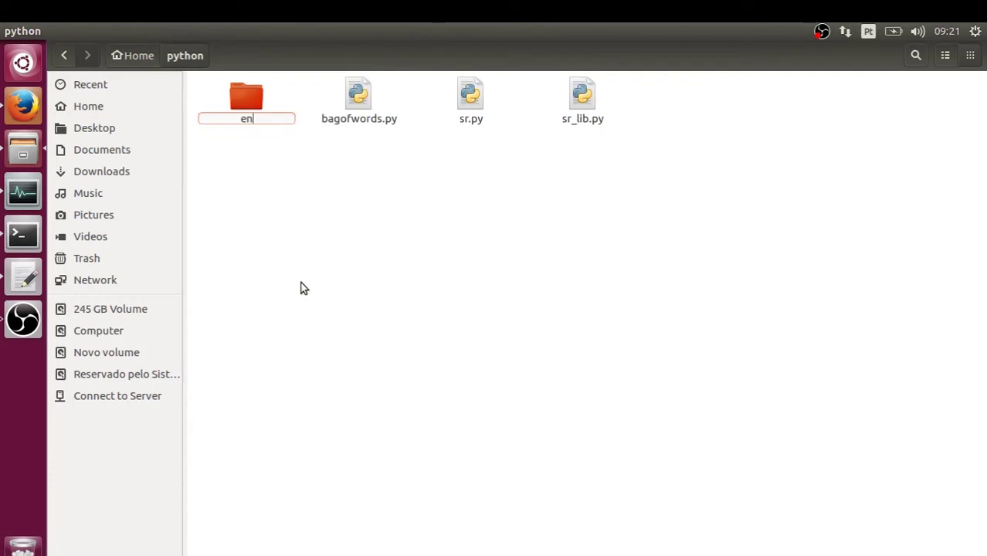
text(en-8k)
key(Return)
click(349, 249)
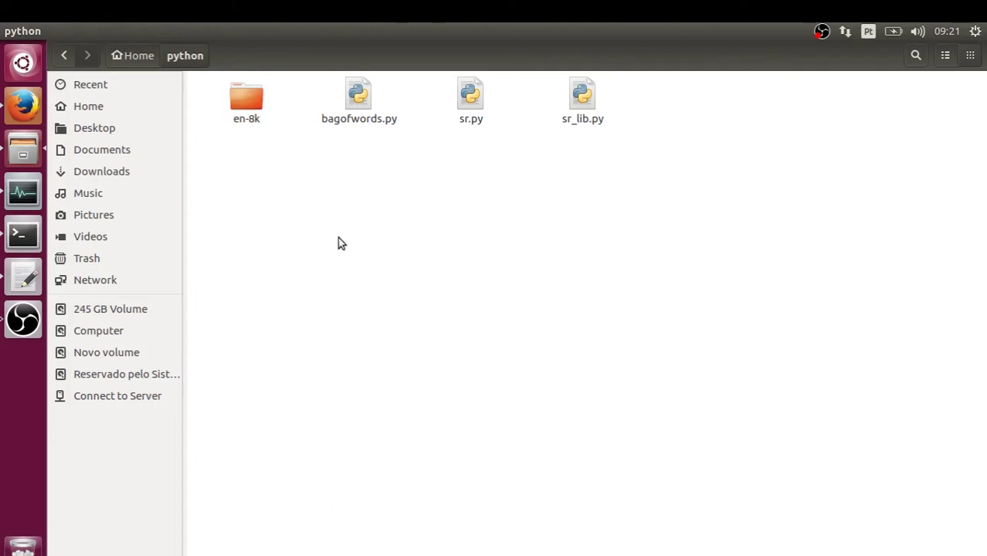
Open speech_recognition/pocketsphinx-data/en-US/acoustic-model under /usr/local/lib/python2.7/dist-packages
click(104, 332)
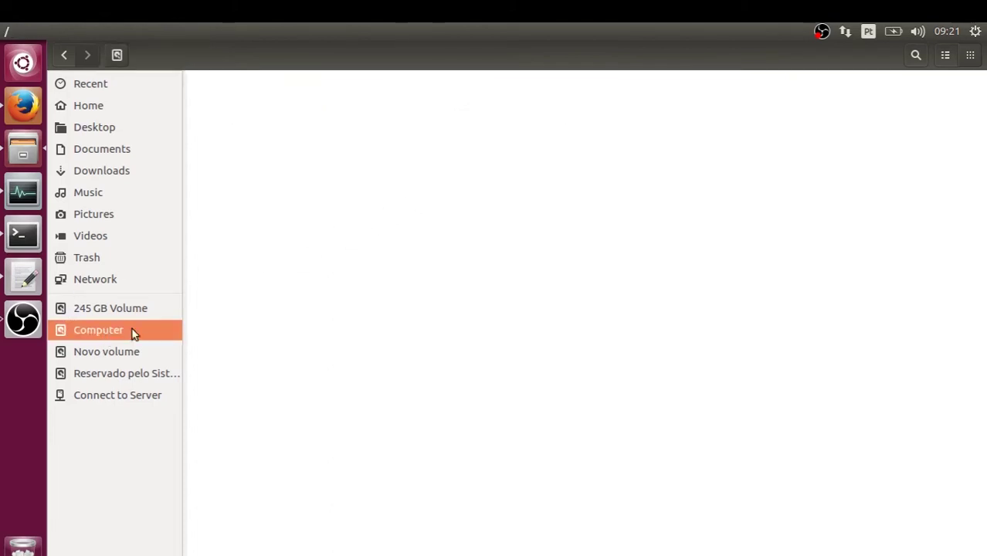
double_click(695, 208)
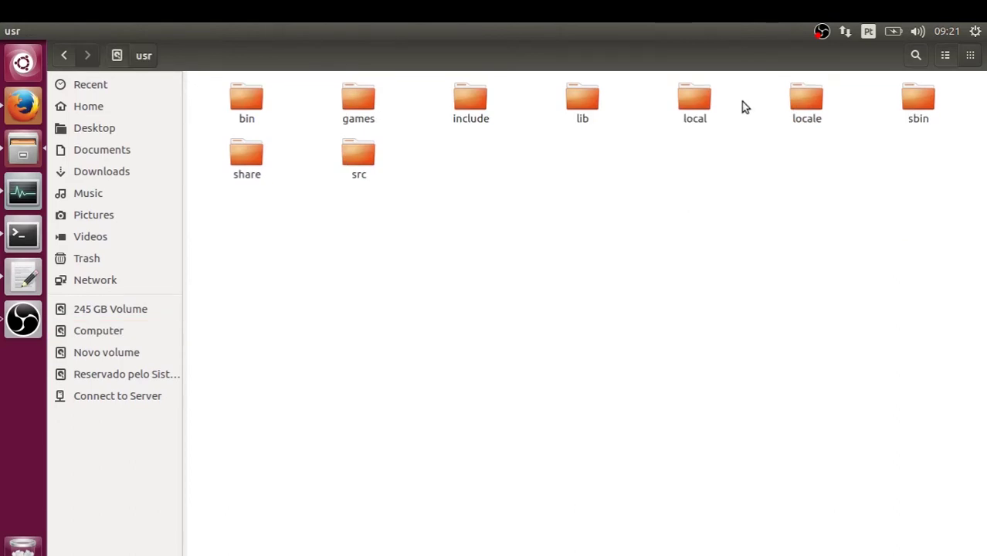
double_click(695, 100)
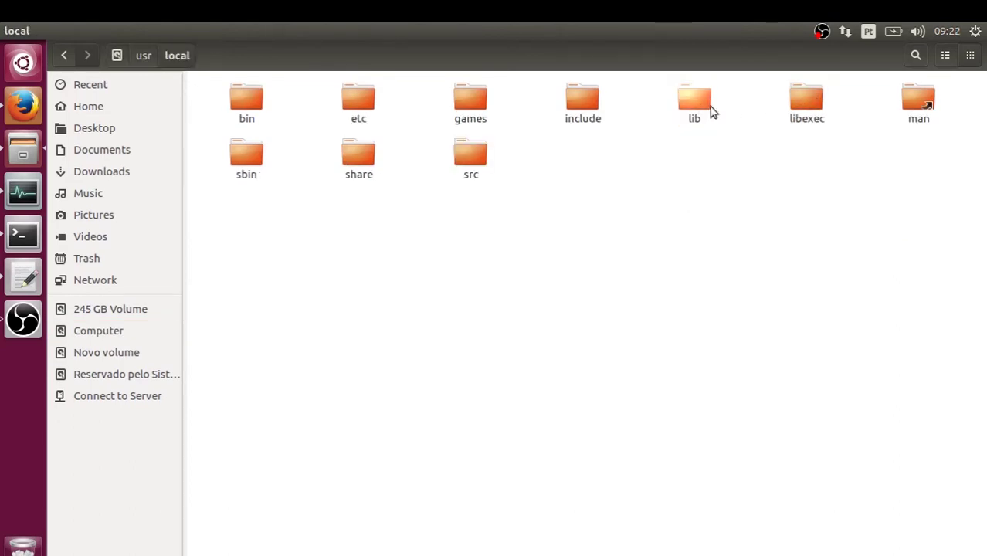
double_click(693, 101)
double_click(361, 99)
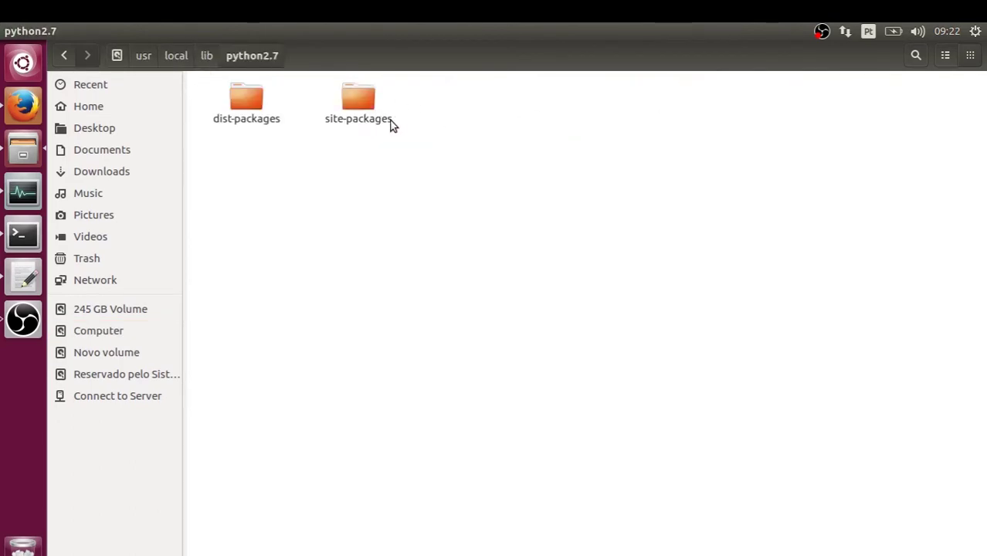
double_click(246, 102)
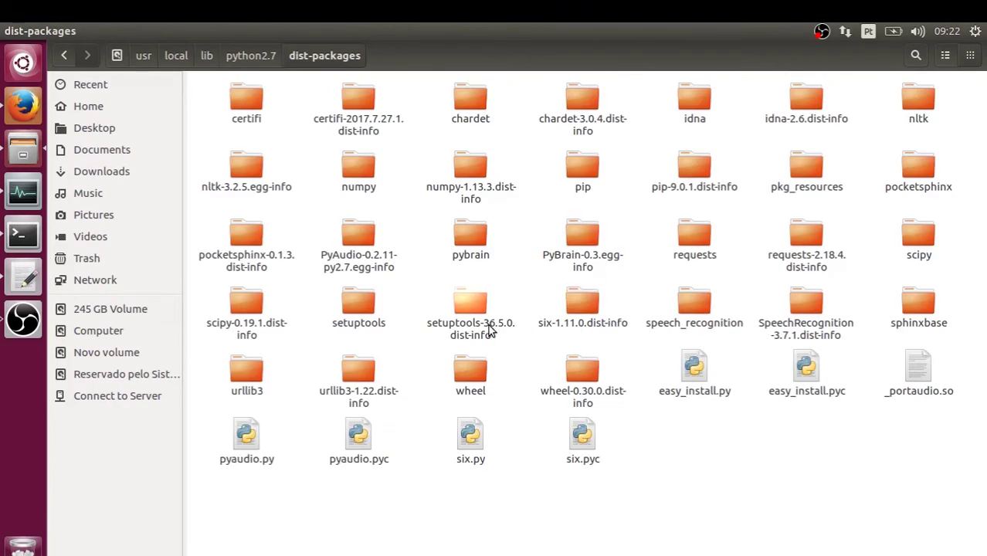
double_click(691, 310)
double_click(239, 118)
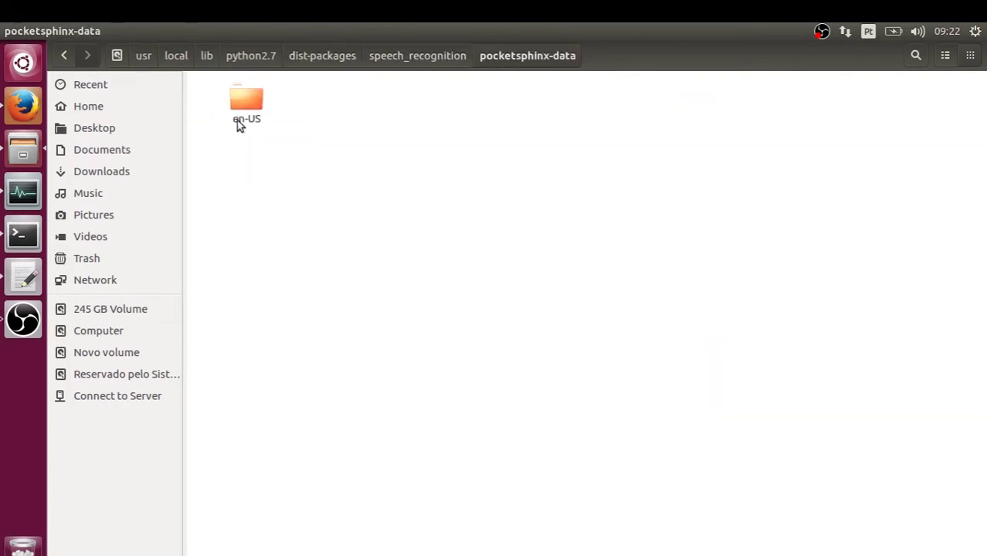
double_click(243, 110)
double_click(245, 99)
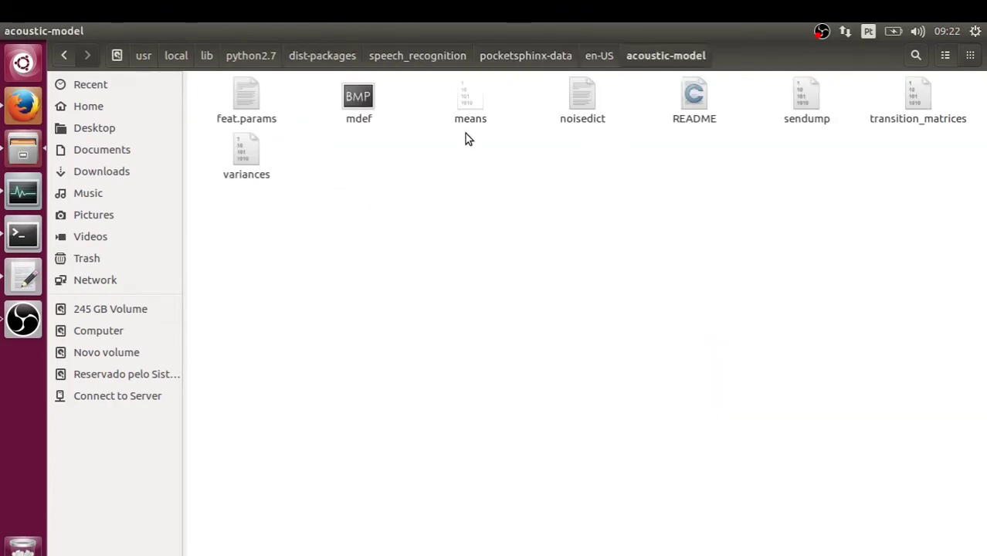
Copy language-model.lm.bin and pronounciation-dictionary.dict from the pocketsphinx-data en-US folder into the python folder in Home
click(583, 57)
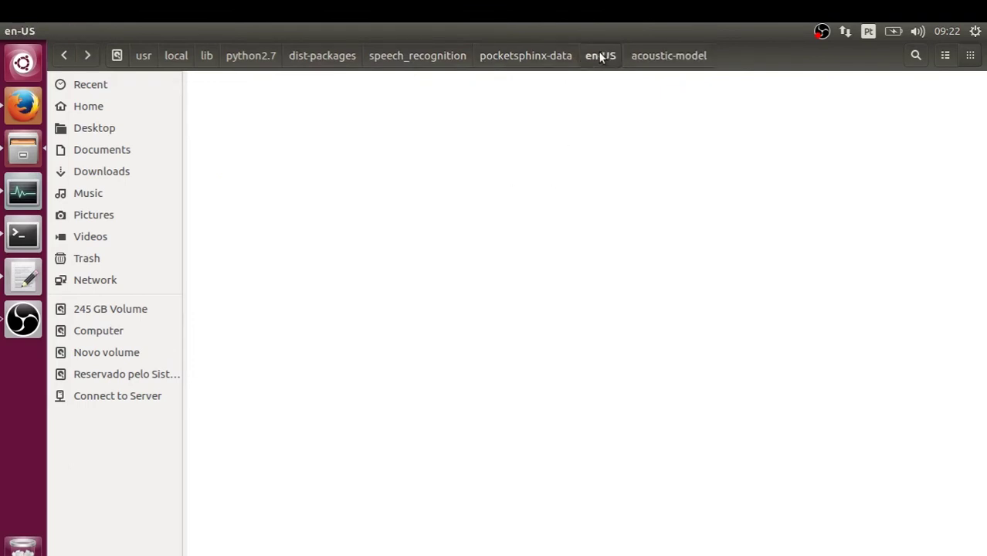
click(418, 170)
click(349, 112)
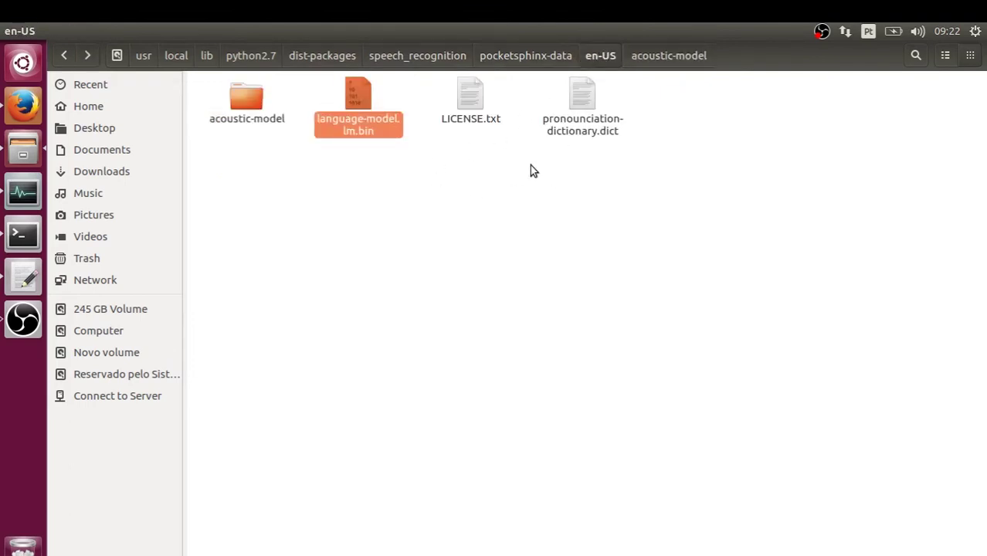
ctrl+click(593, 117)
right_click(593, 114)
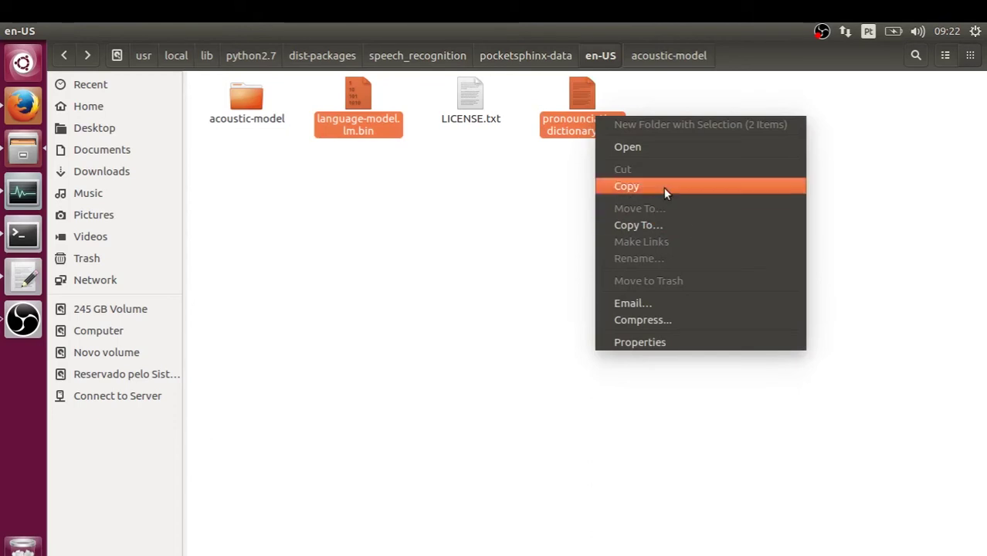
click(663, 187)
click(91, 129)
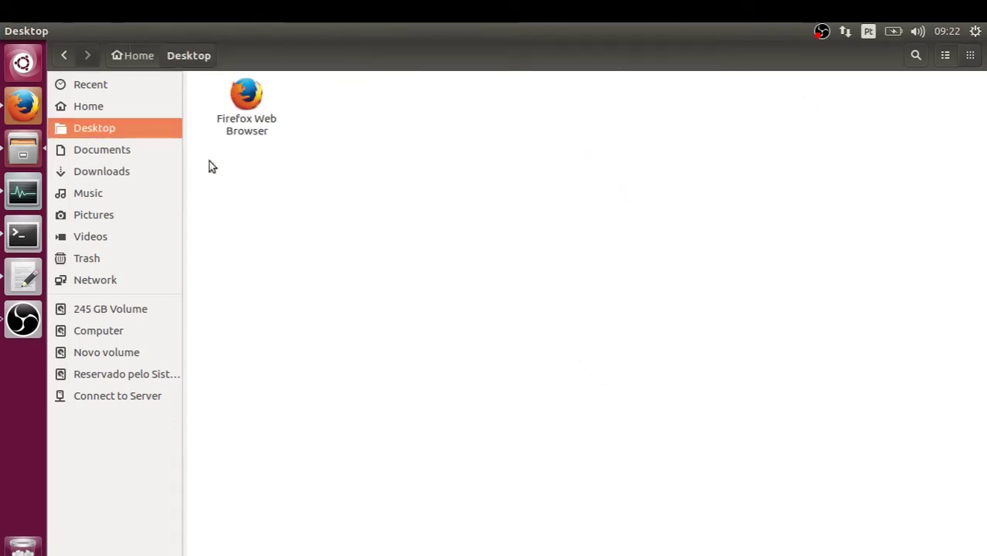
click(113, 108)
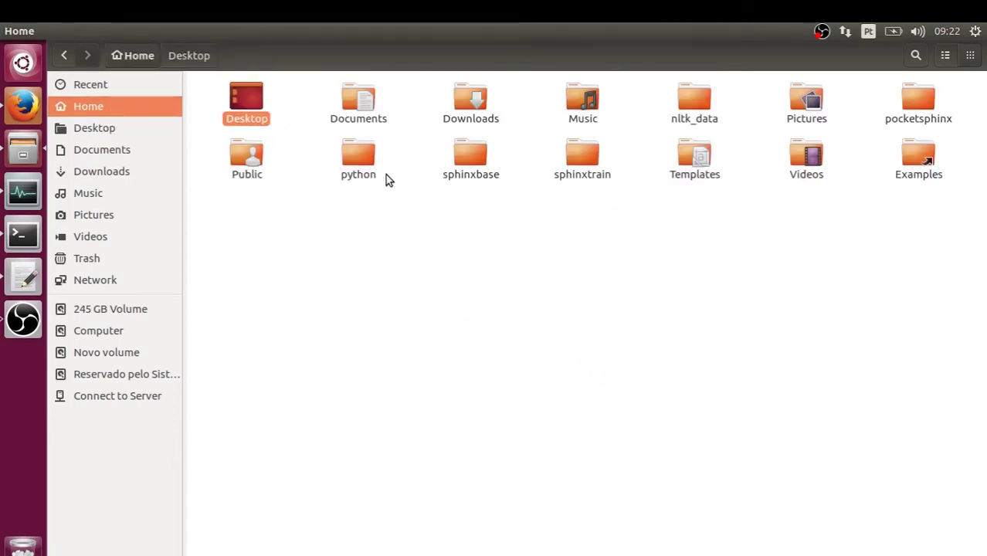
double_click(366, 162)
right_click(385, 194)
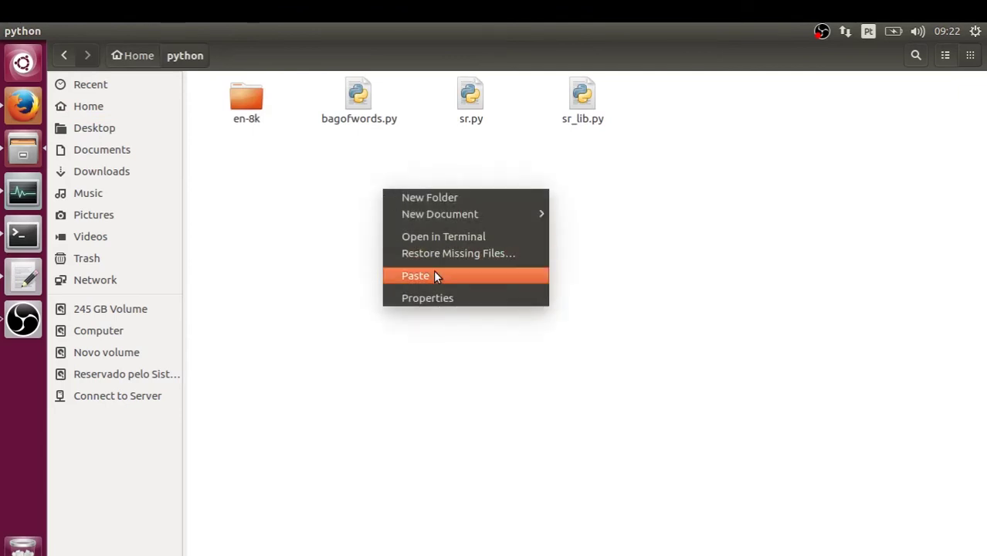
click(433, 269)
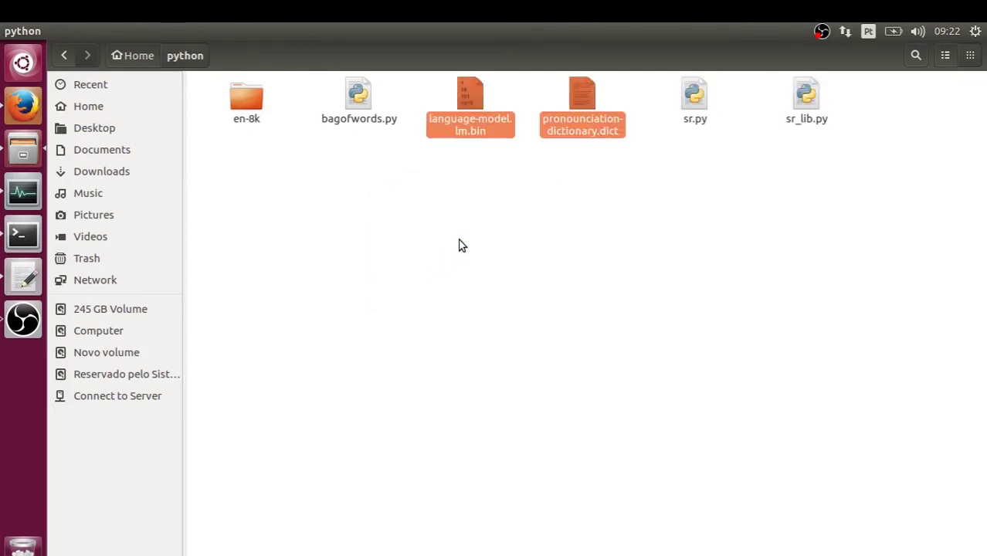
click(488, 224)
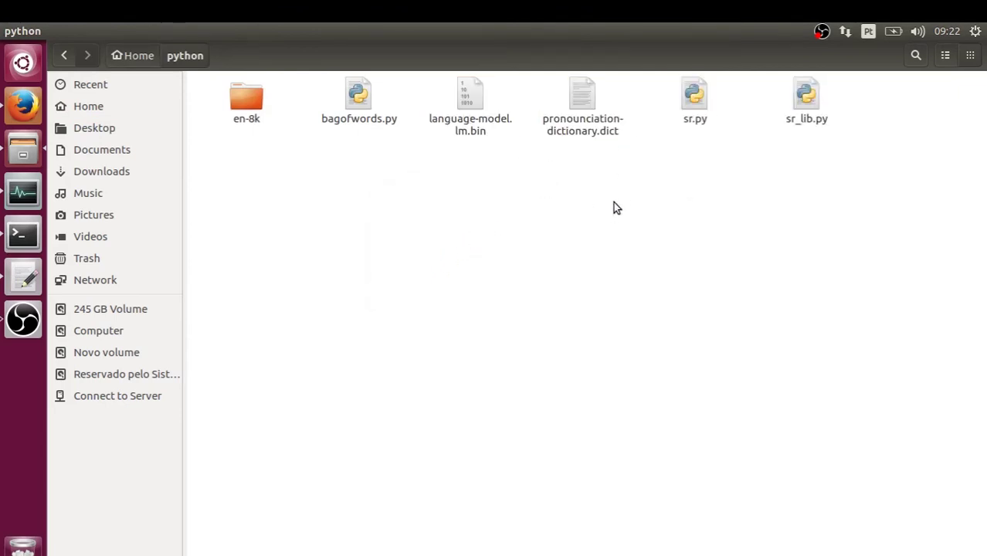
Switch to sr.py in gedit and delete the for phrase in LiveSpeech() line, leaving a blank line below the import
click(13, 285)
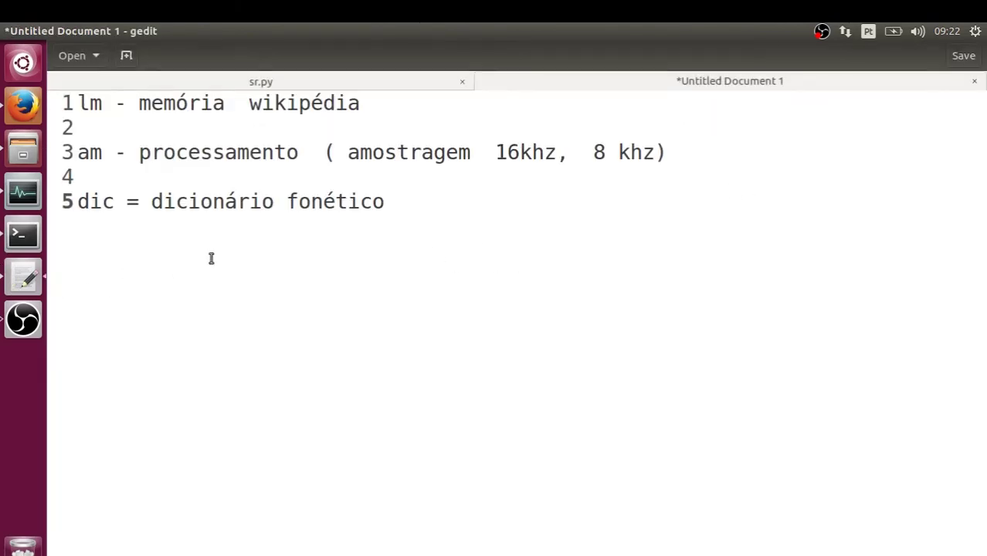
click(351, 76)
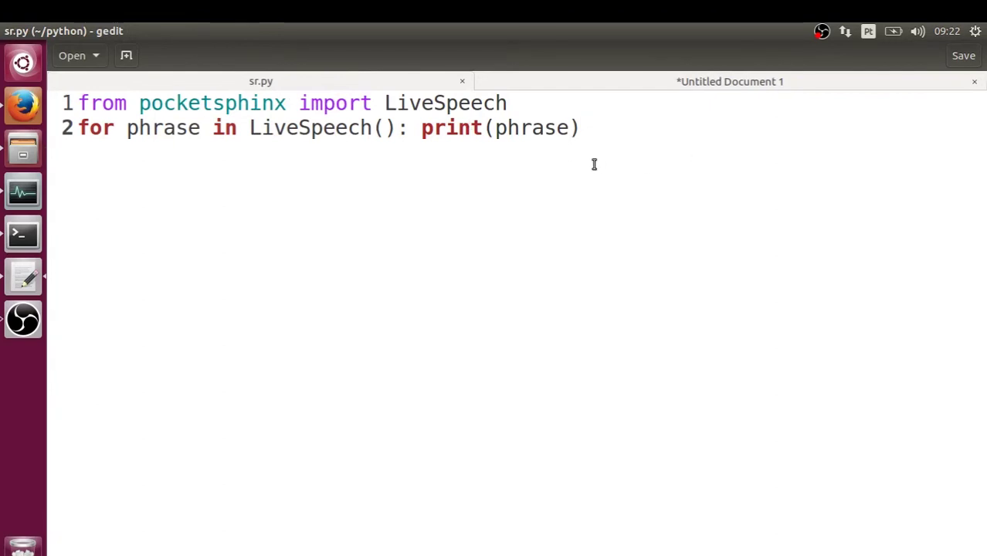
click(583, 116)
click(622, 132)
drag(644, 134, 68, 127)
key(BackSpace)
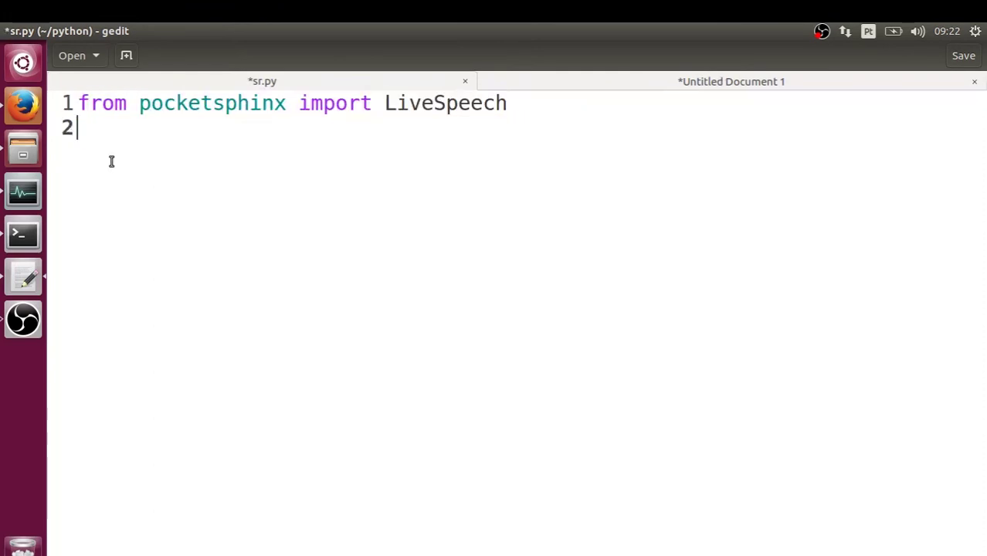
key(BackSpace)
key(Return)
key(Return)
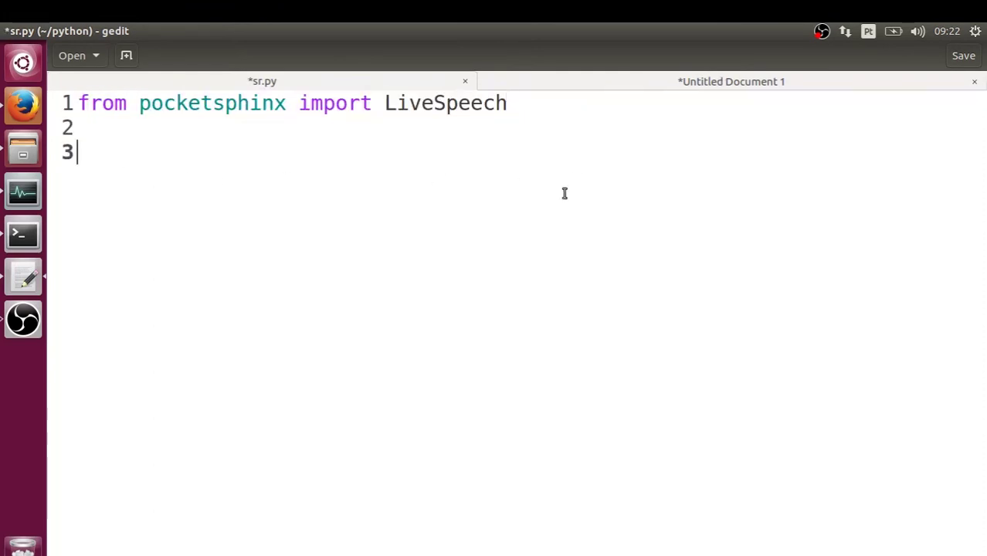
Copy the LiveSpeech block and for loop from the "With your model and dictionary" example on the pocketsphinx page in Firefox into sr.py from line 3
click(11, 97)
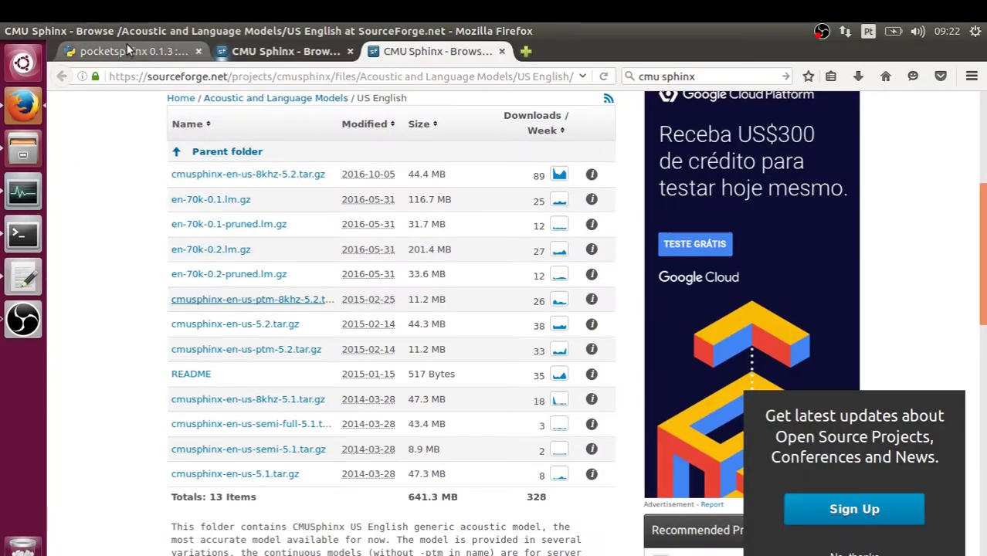
click(128, 49)
scroll(515, 334, down, 10)
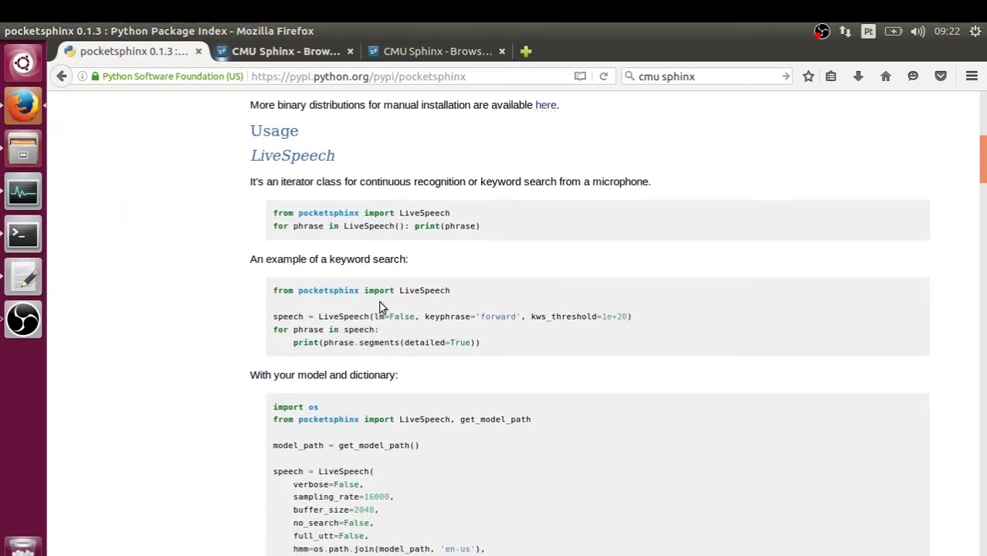
scroll(484, 281, down, 3)
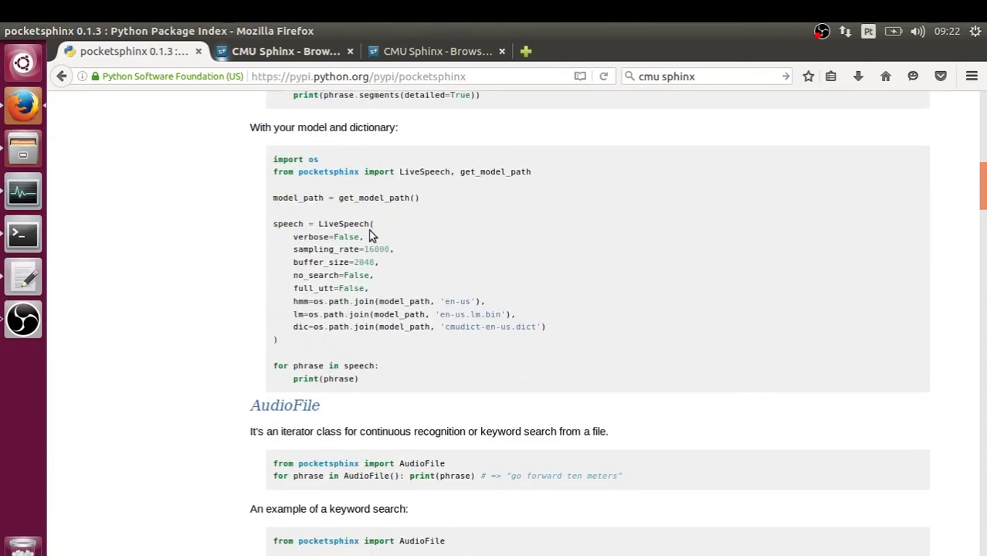
drag(271, 224, 359, 384)
right_click(332, 291)
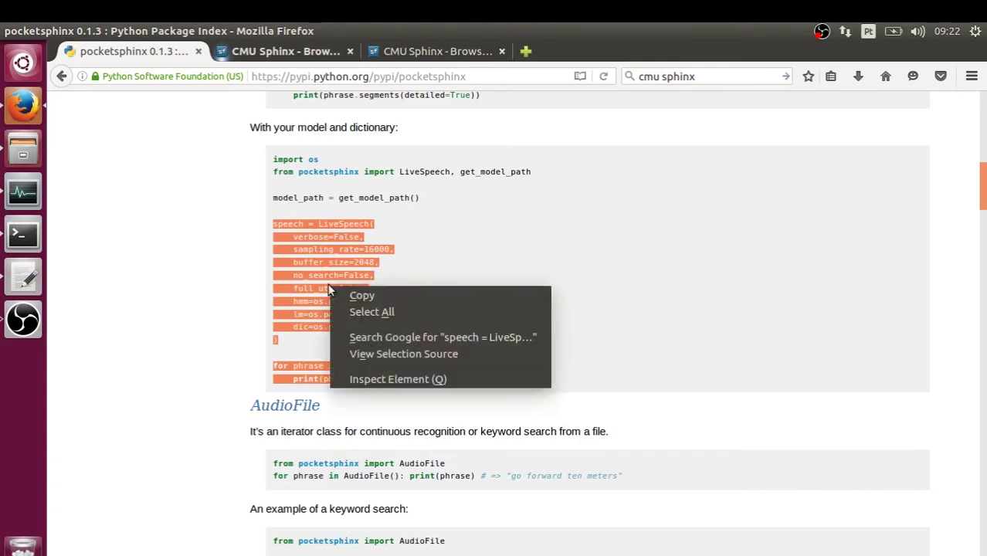
click(356, 294)
click(14, 278)
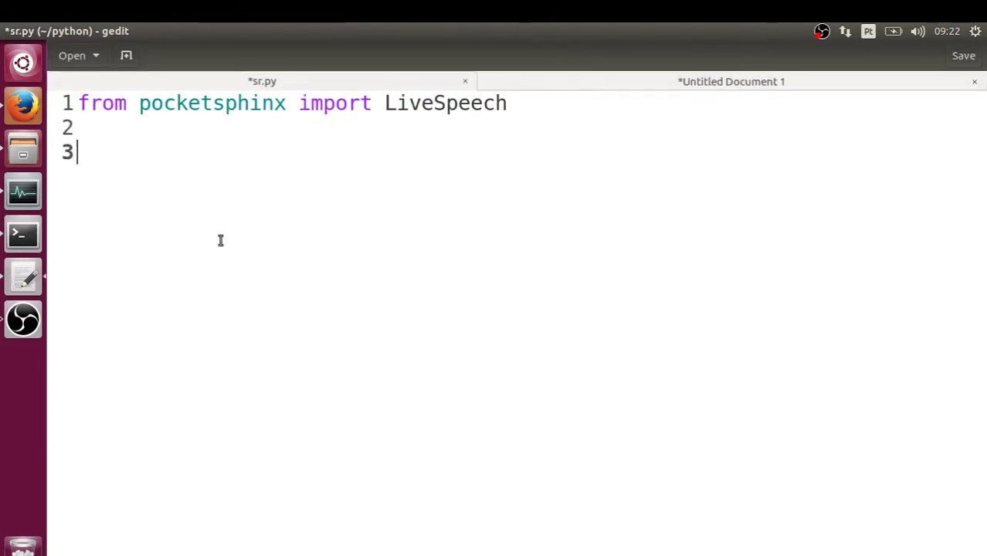
right_click(220, 238)
click(263, 322)
click(607, 212)
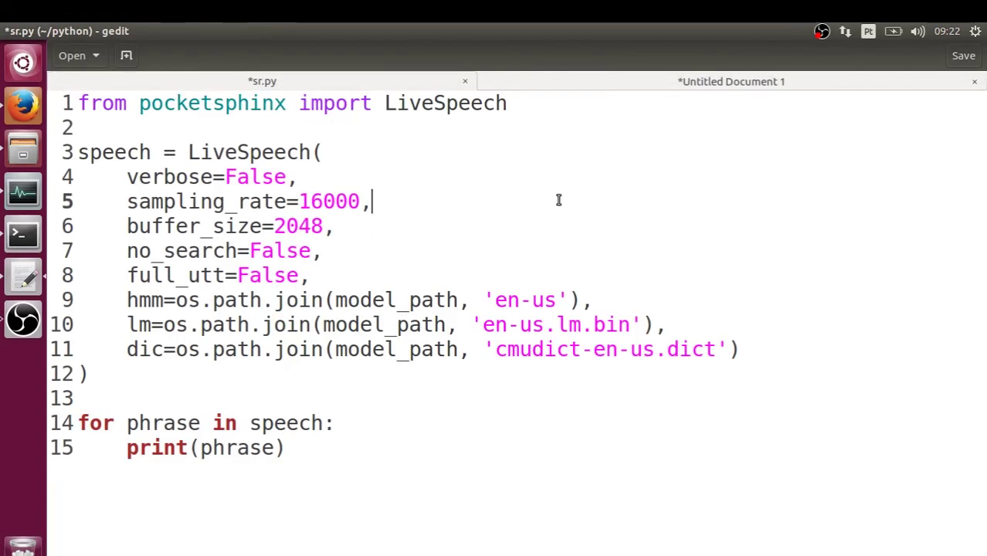
click(410, 168)
click(338, 149)
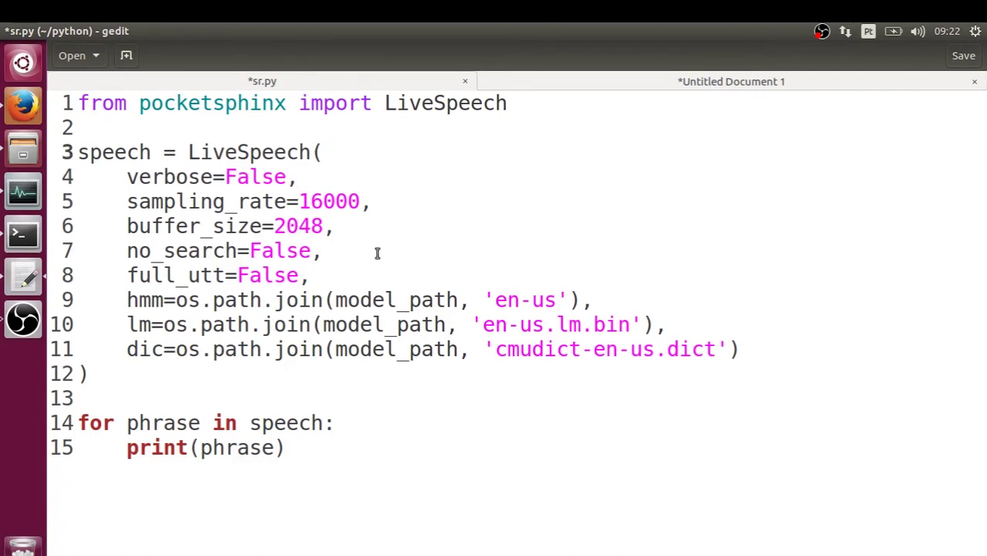
click(369, 260)
click(351, 276)
click(402, 258)
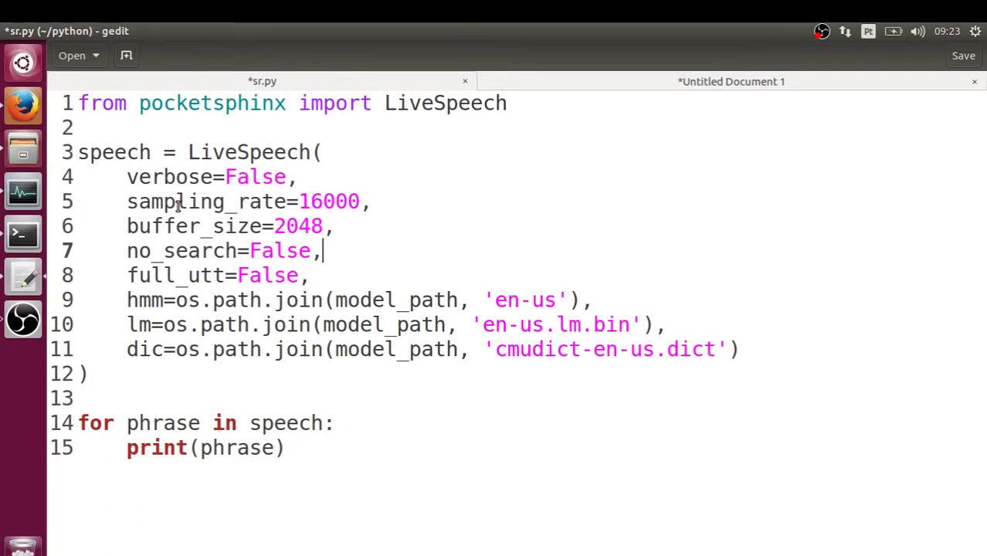
Set the sampling_rate argument of LiveSpeech in sr.py to 8000
click(322, 201)
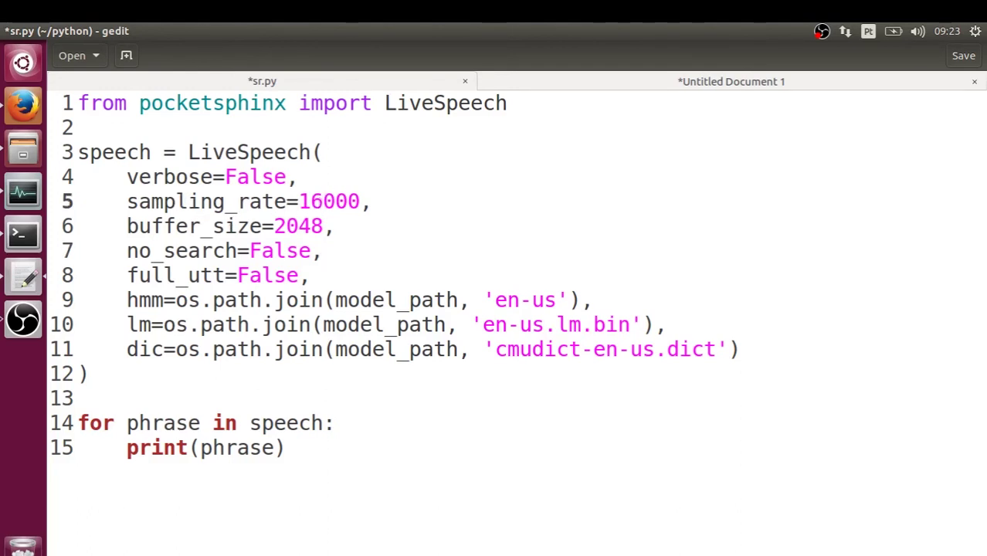
key(BackSpace)
key(BackSpace)
text(8)
click(445, 216)
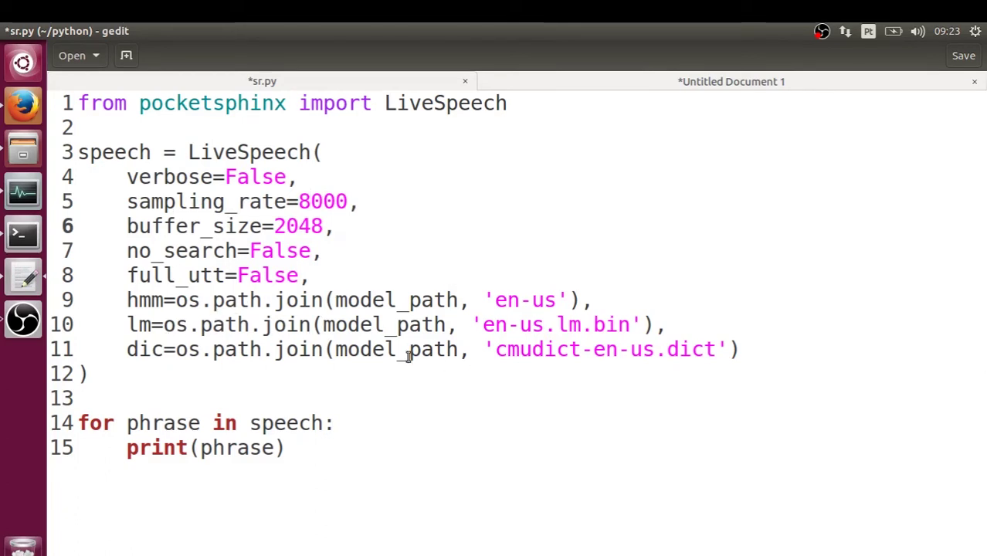
Replace the hmm argument's os.path.join expression with 'en-8k', copying the acoustic model folder's name from the python folder
drag(580, 298, 177, 298)
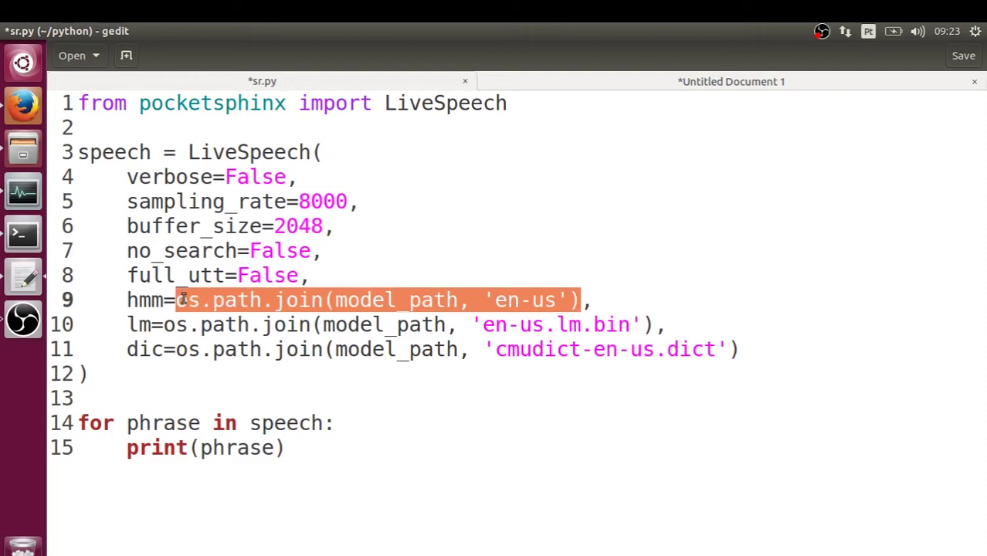
key(BackSpace)
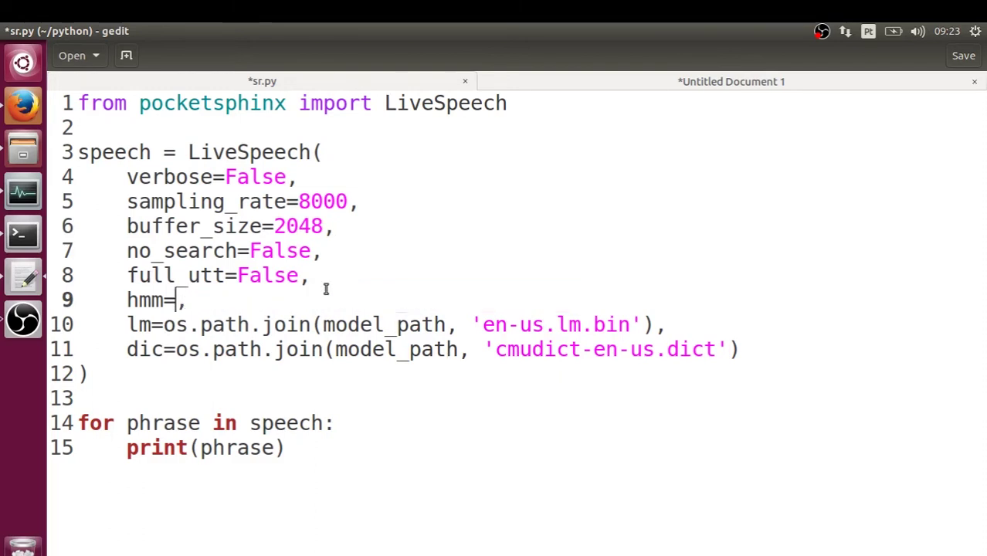
text(')
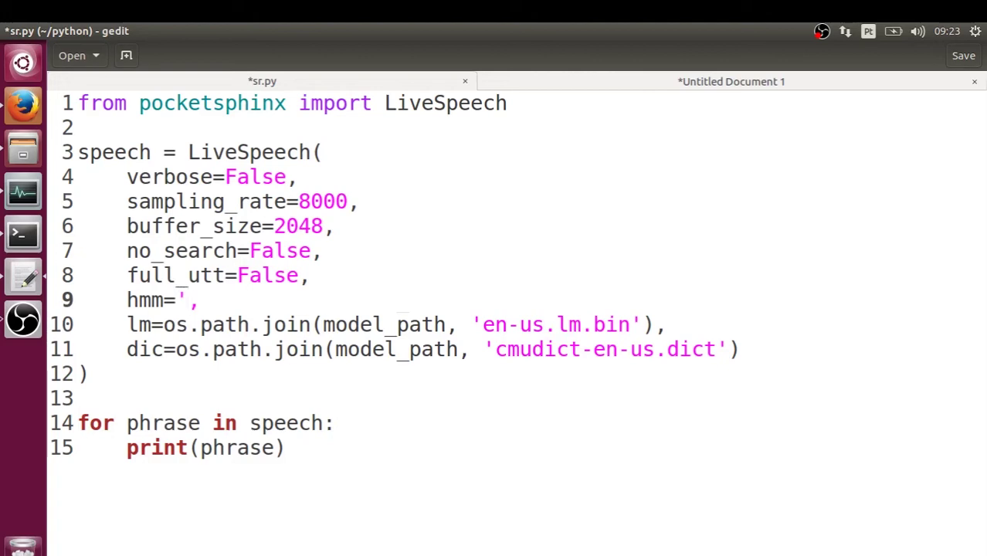
click(19, 158)
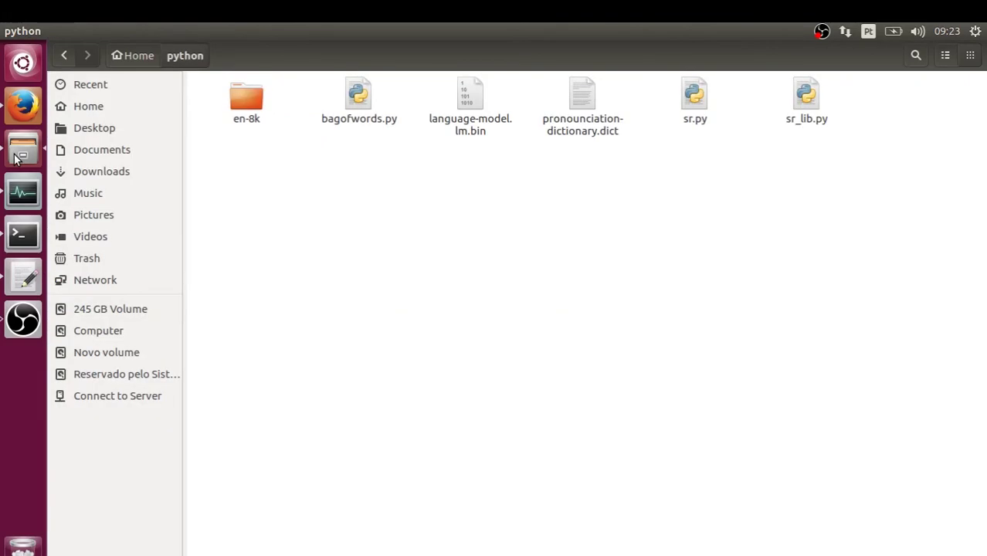
right_click(255, 97)
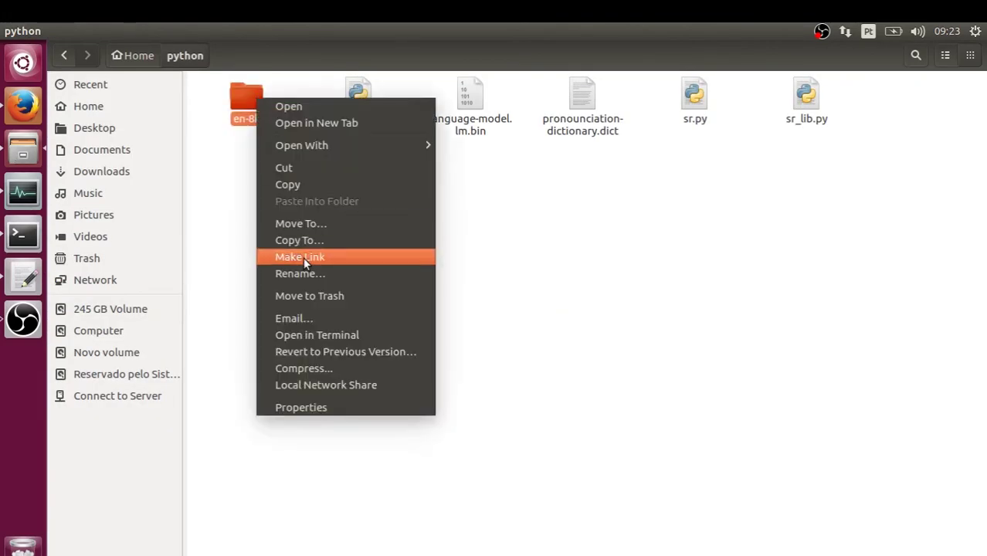
click(299, 272)
right_click(265, 114)
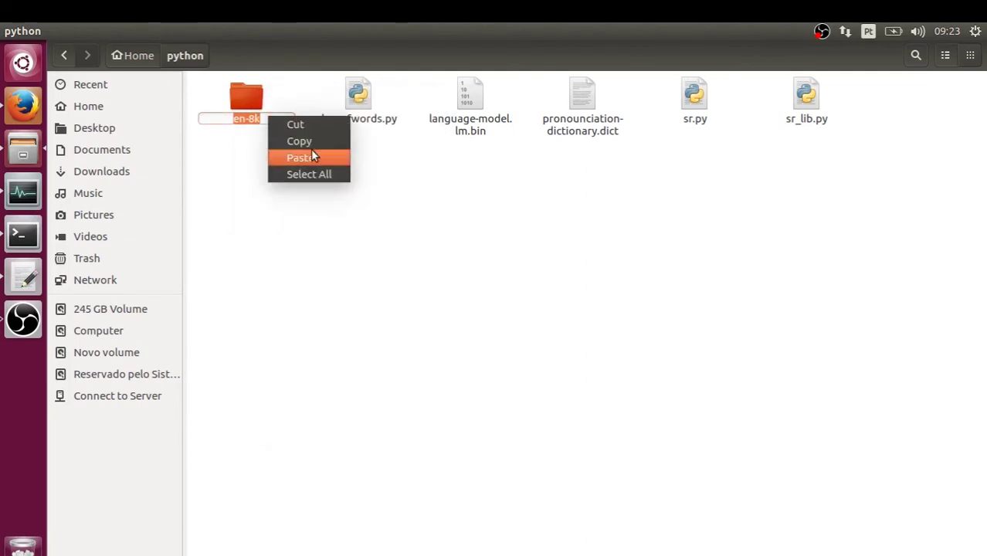
click(293, 139)
click(299, 221)
key(alt+Tab)
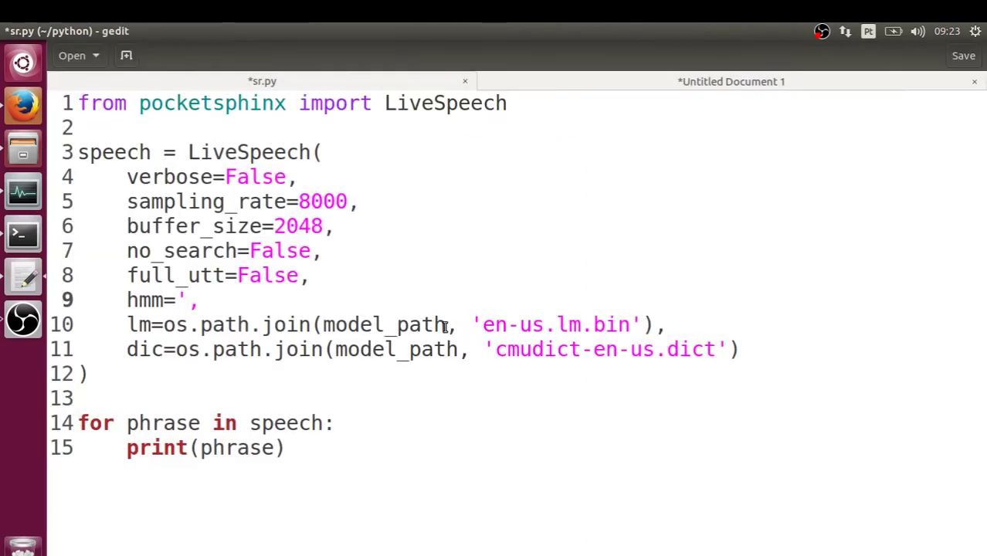
key(ctrl+v)
text(')
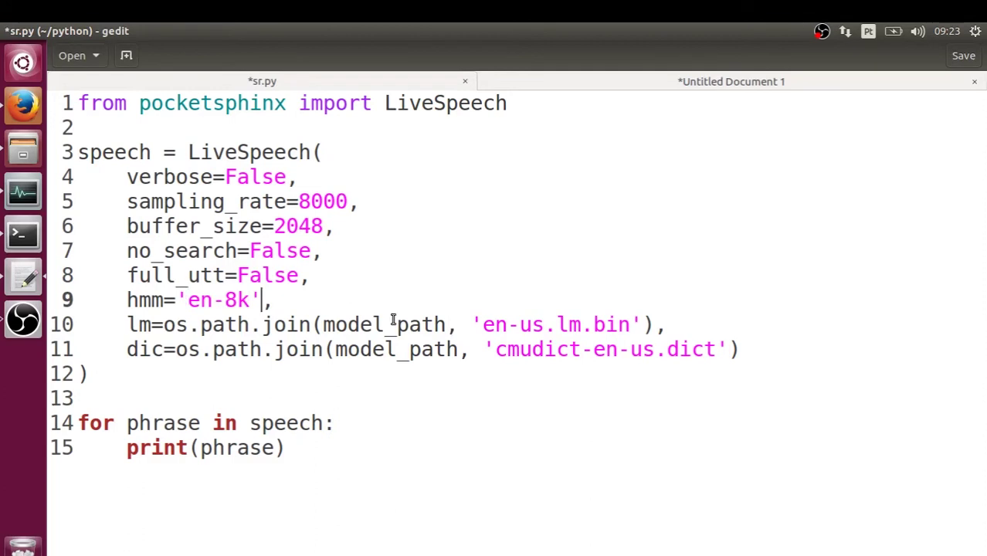
Replace the lm argument's os.path.join expression with 'language-model.lm.bin', copying the language model's file name from the python folder
drag(630, 324, 163, 324)
key(BackSpace)
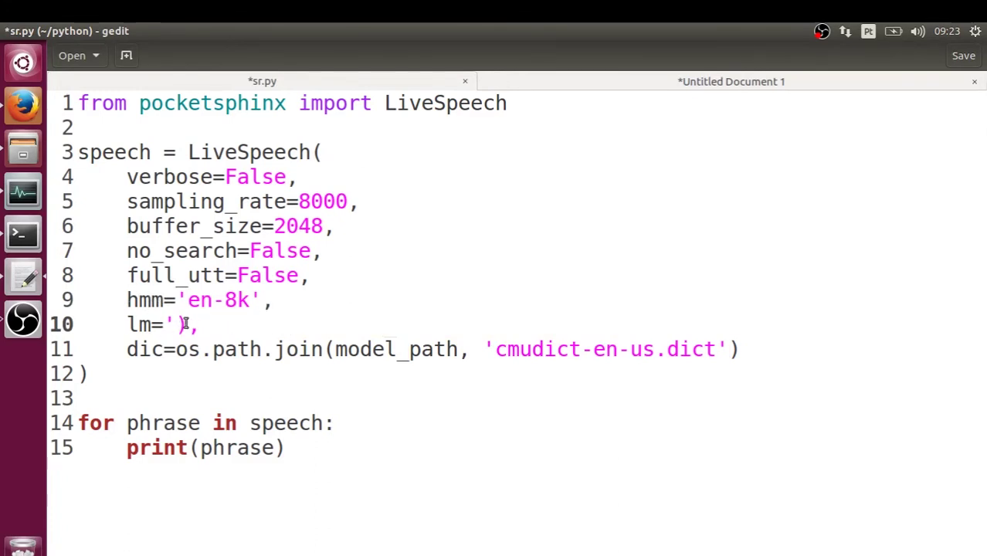
text(')
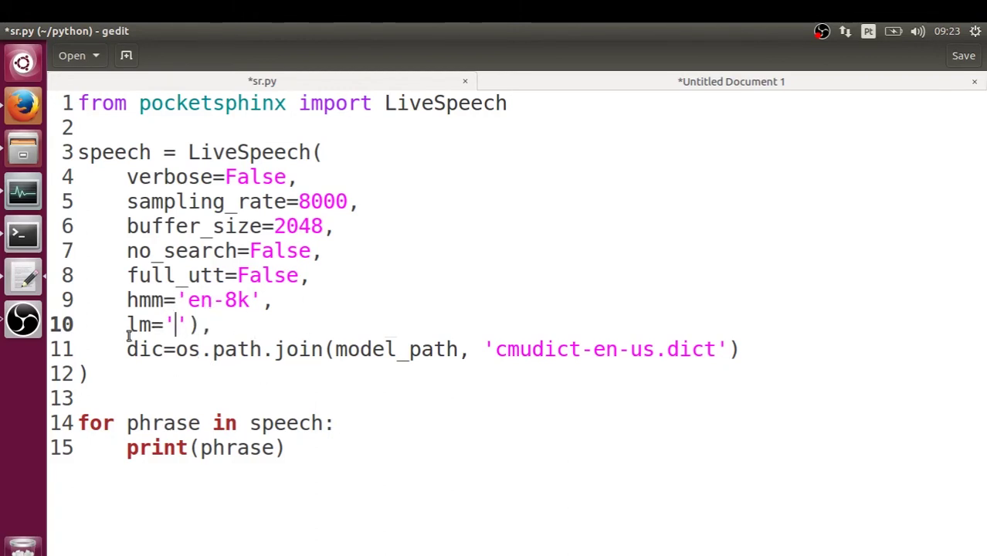
click(20, 154)
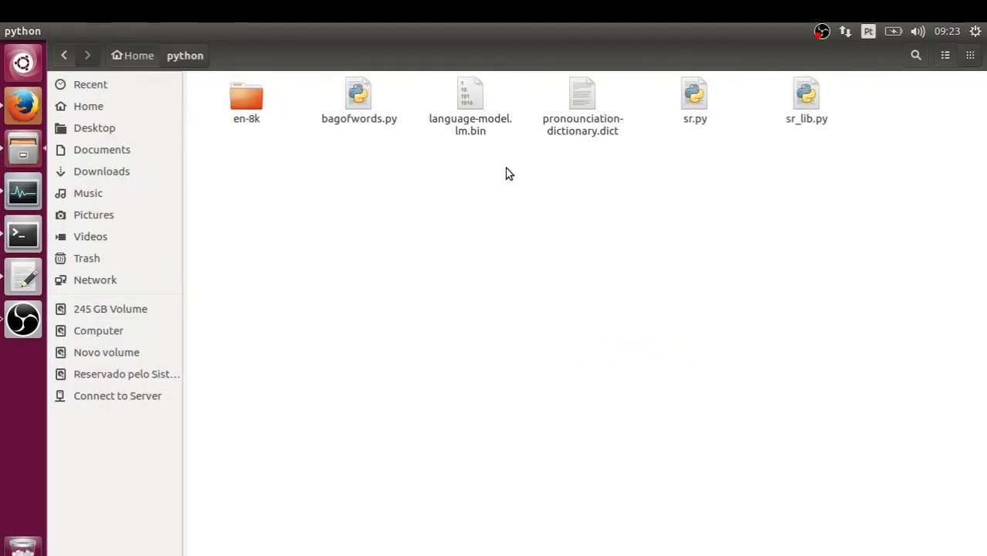
click(484, 118)
right_click(483, 117)
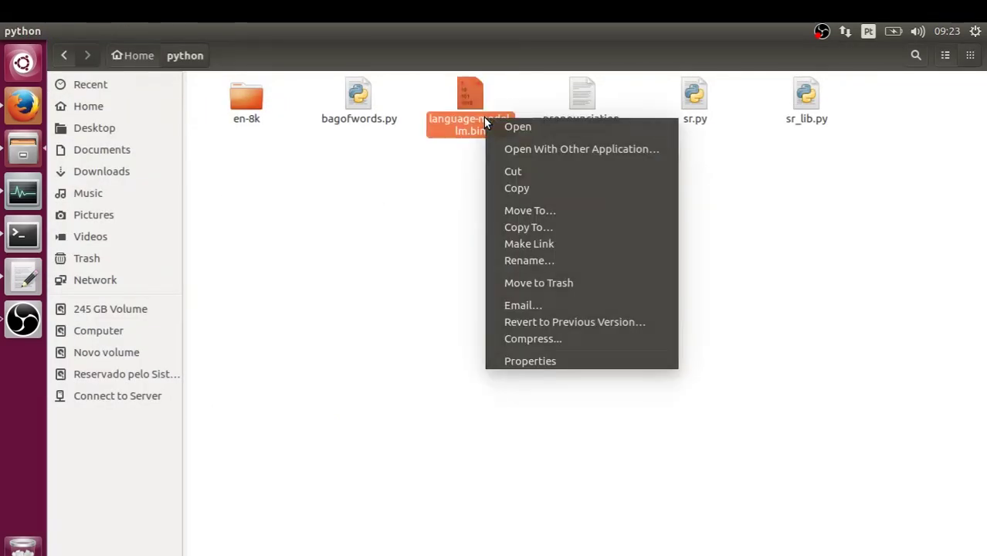
click(545, 261)
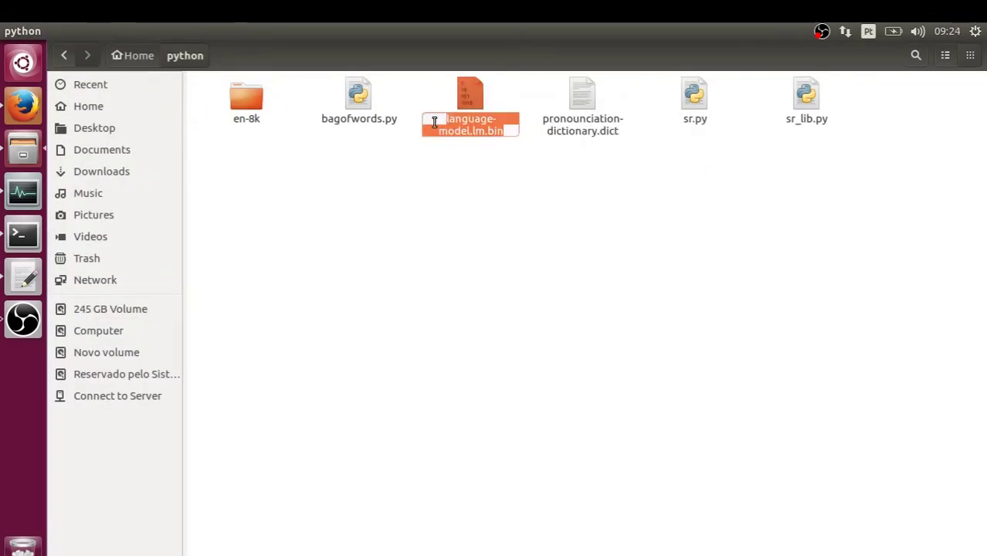
right_click(461, 127)
click(500, 152)
click(489, 172)
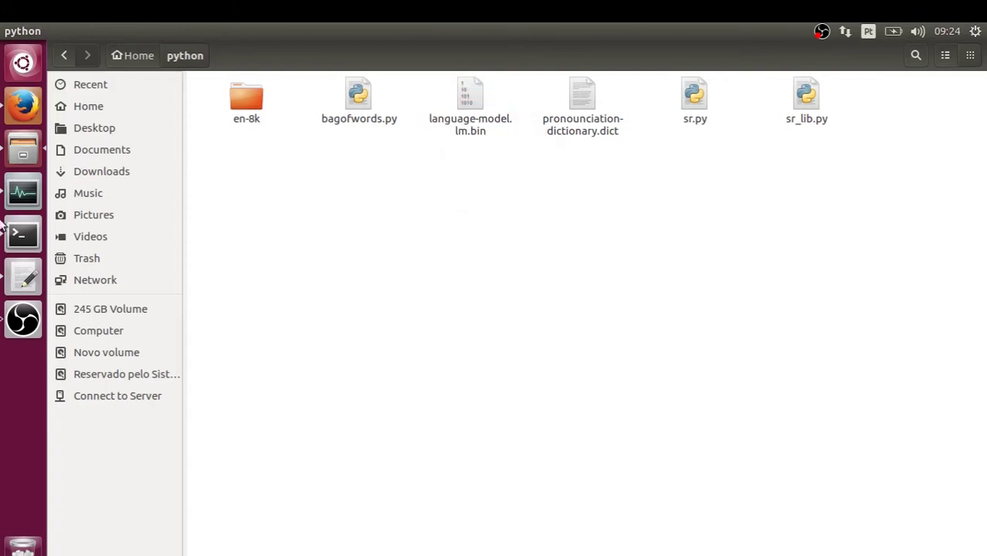
click(24, 271)
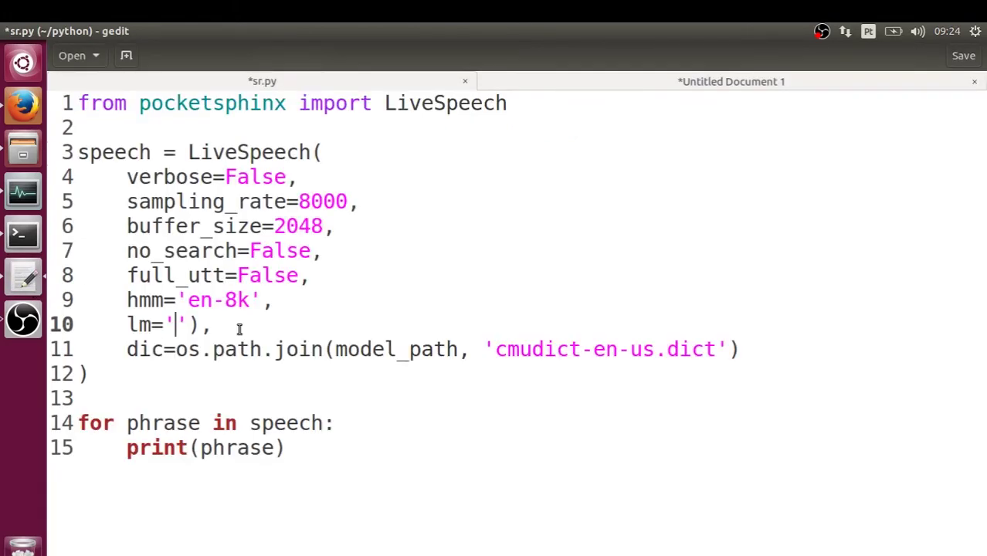
key(ctrl+v)
Reduce the dic argument's os.path.join expression to empty quotes and copy the name of pronounciation-dictionary.dict from the python folder
drag(716, 349, 179, 356)
key(BackSpace)
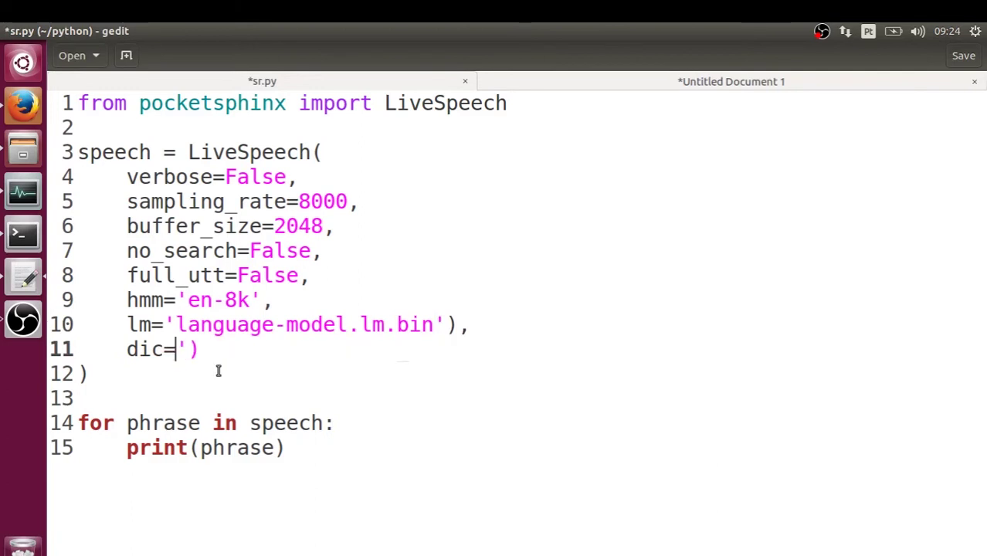
text(')
click(24, 149)
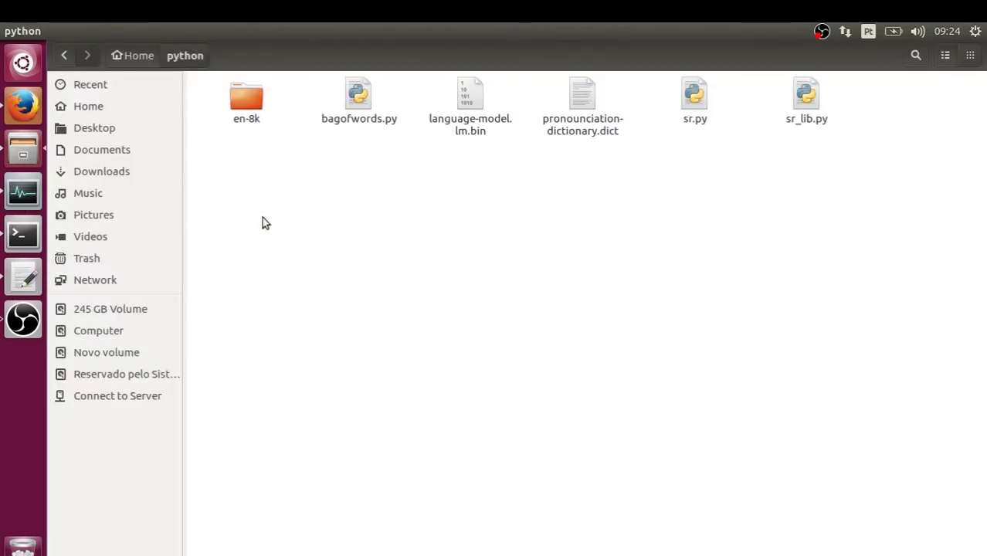
right_click(569, 109)
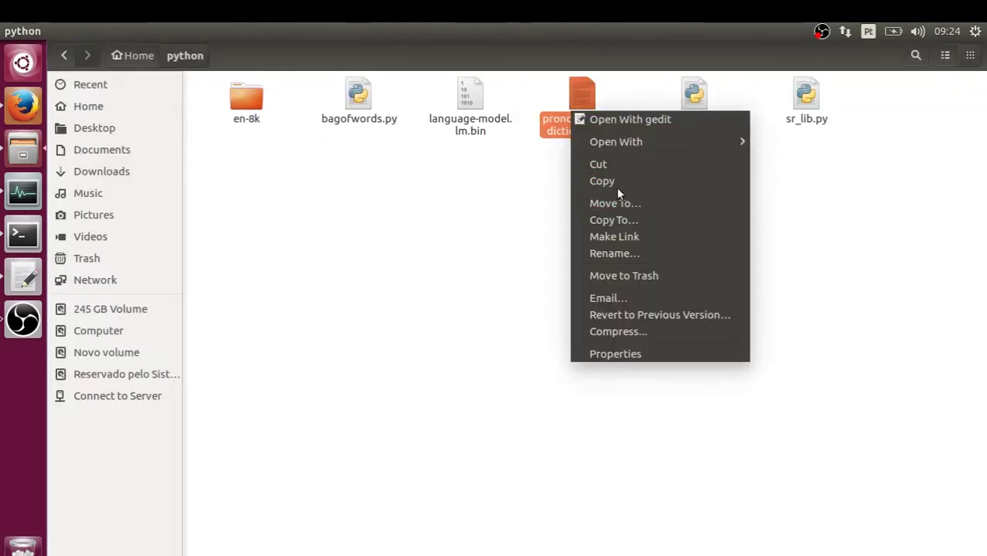
click(612, 254)
drag(622, 132, 540, 123)
right_click(574, 128)
click(594, 149)
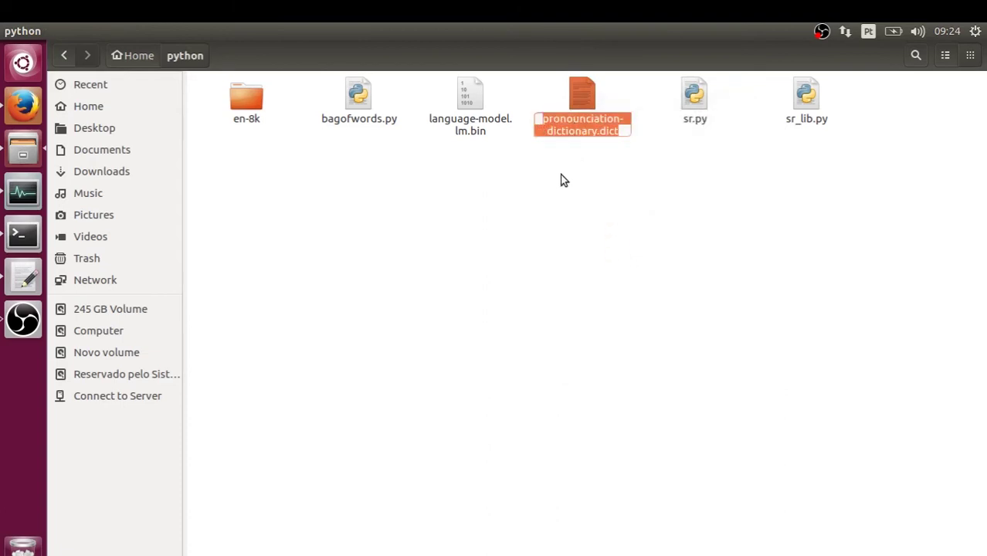
click(562, 178)
Open pronounciation-dictionary.dict in gedit, look through its first word entries and close the file
double_click(569, 110)
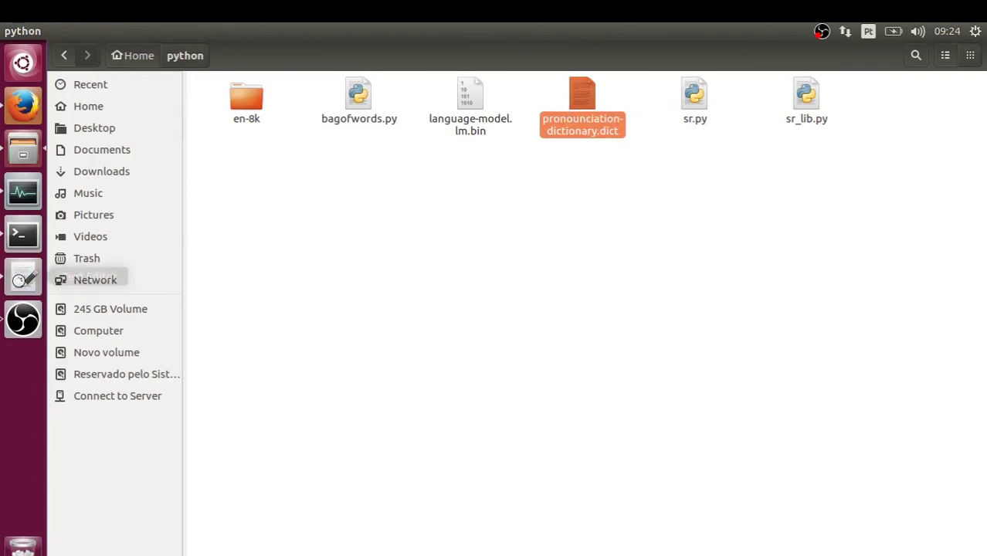
click(747, 175)
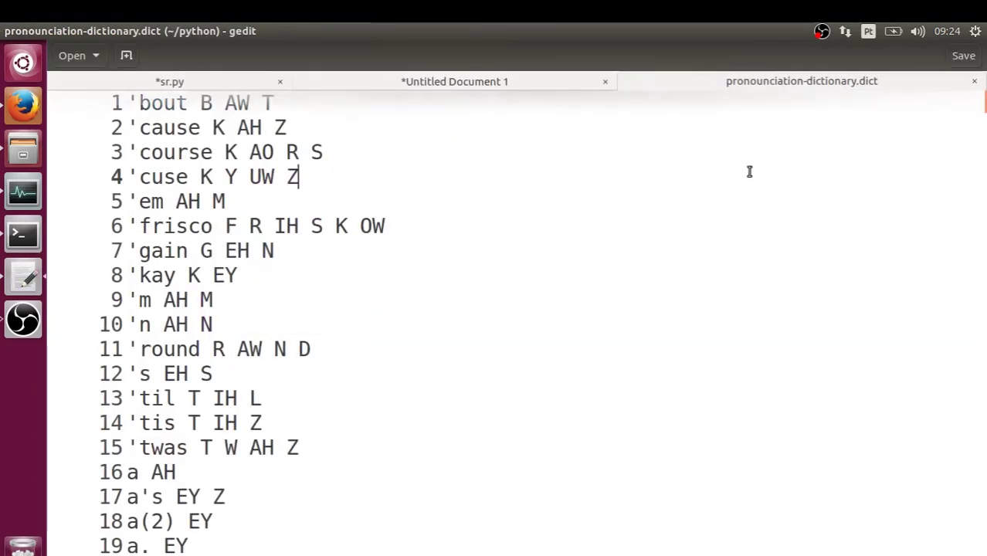
scroll(718, 183, down, 3)
scroll(720, 184, up, 1)
scroll(715, 185, up, 3)
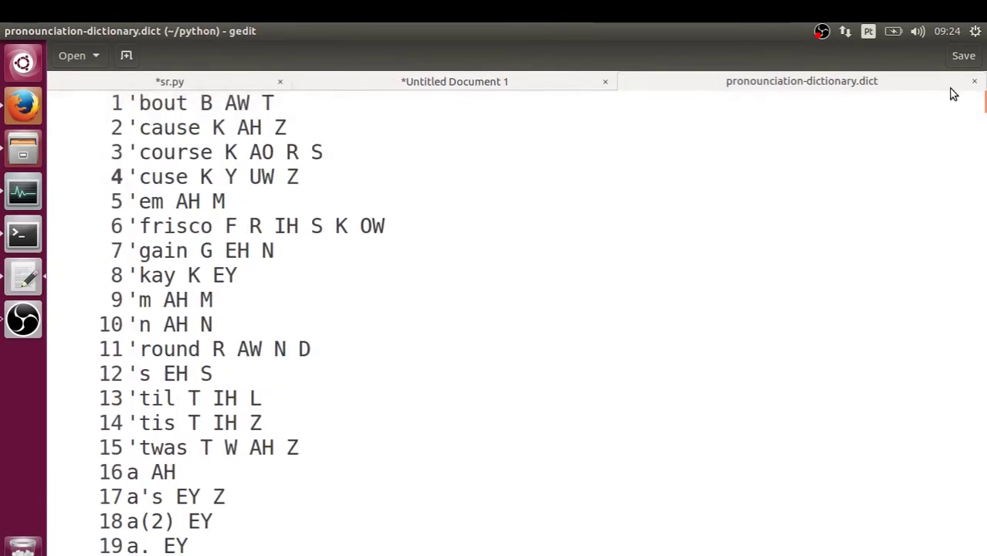
click(974, 82)
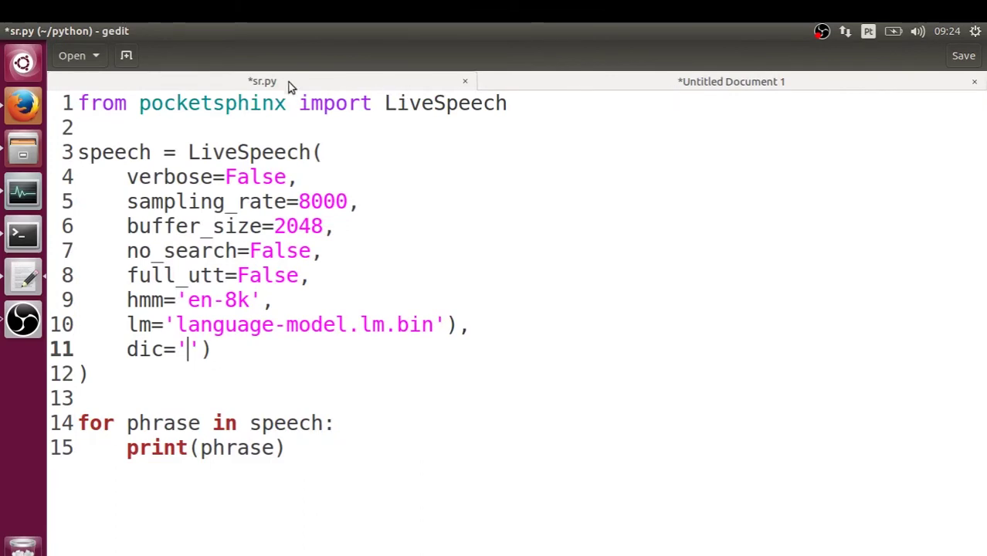
Insert the copied name 'pronounciation-dictionary.dict' as the dic argument and save sr.py
key(ctrl+v)
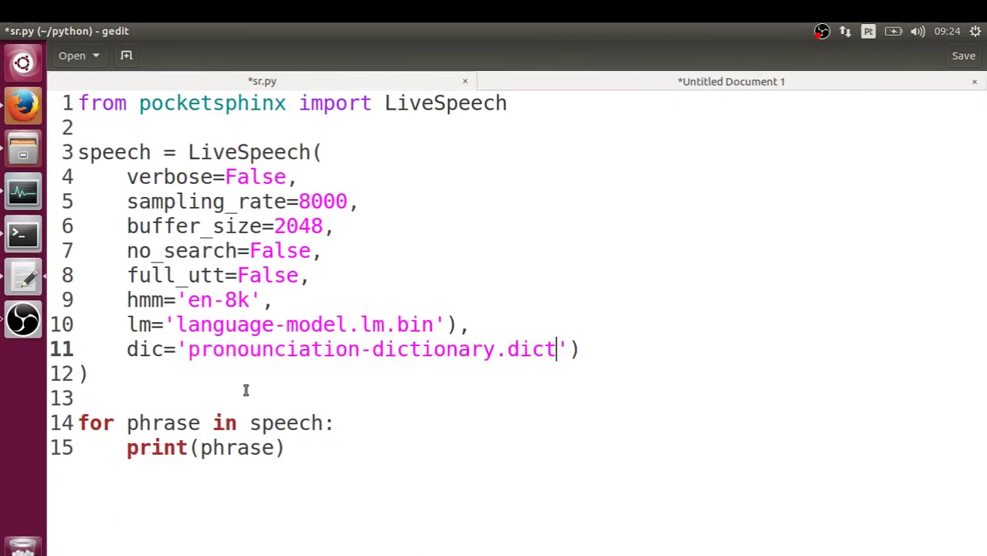
click(654, 347)
key(ctrl+s)
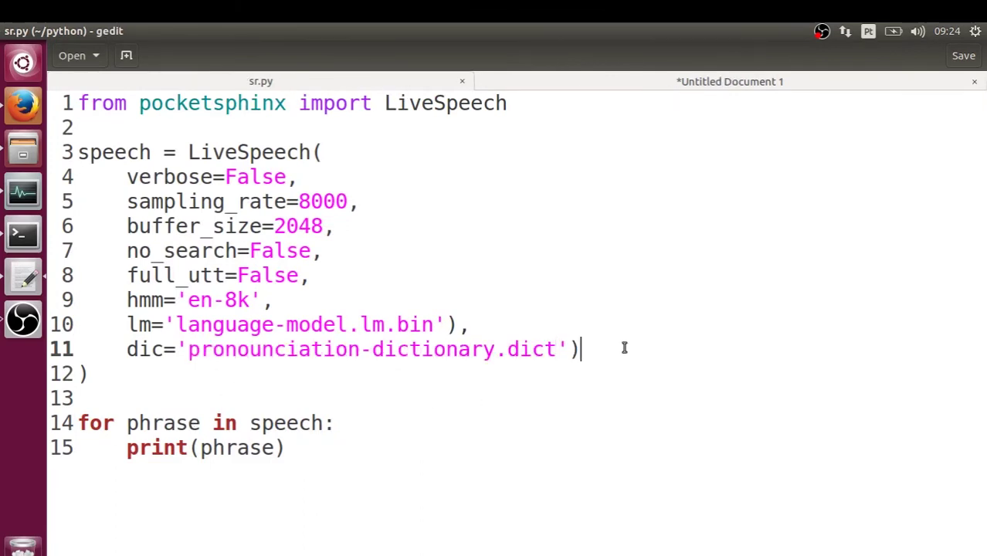
Remove the surplus parentheses after the lm and dic values, leaving one closing parenthesis at the end of the dic line, and save sr.py
click(579, 289)
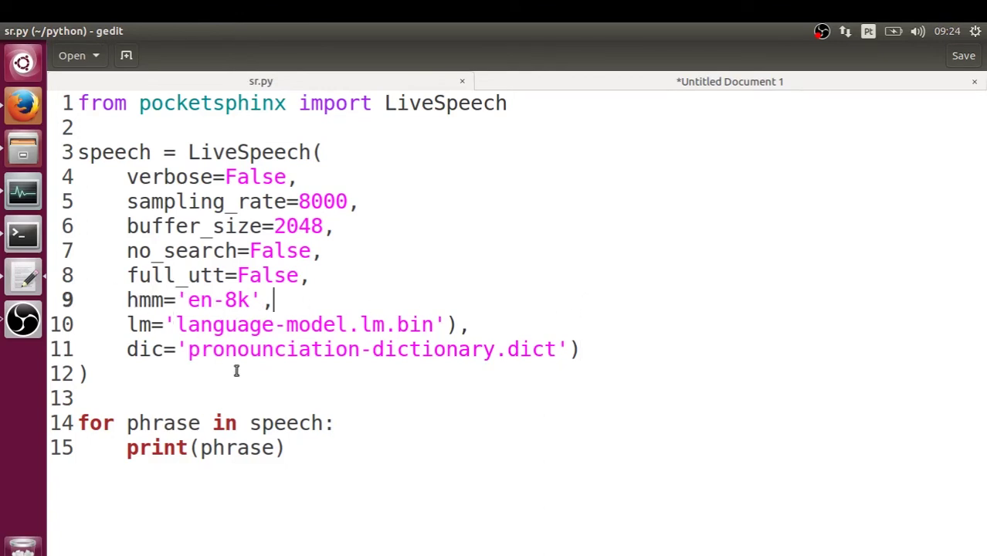
click(643, 346)
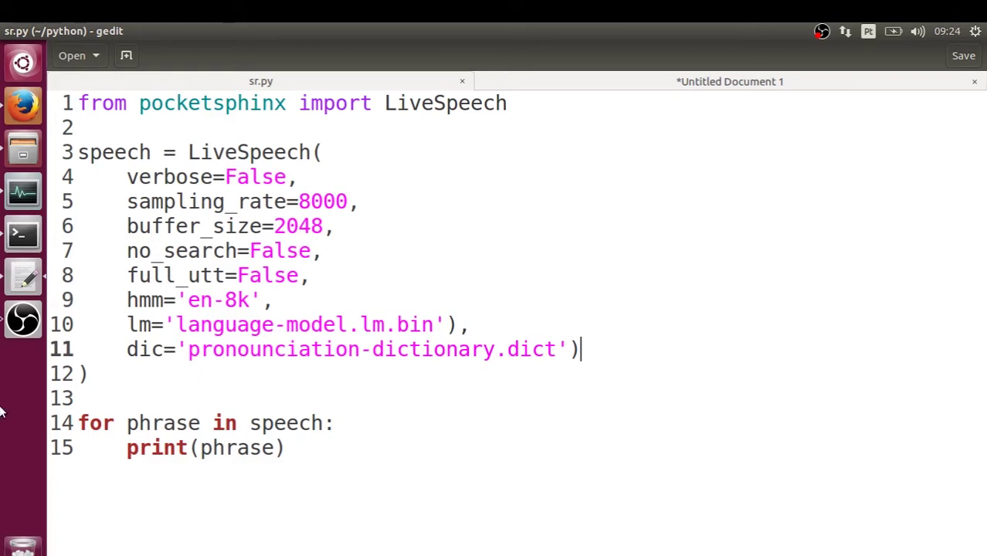
click(124, 374)
key(Left)
key(BackSpace)
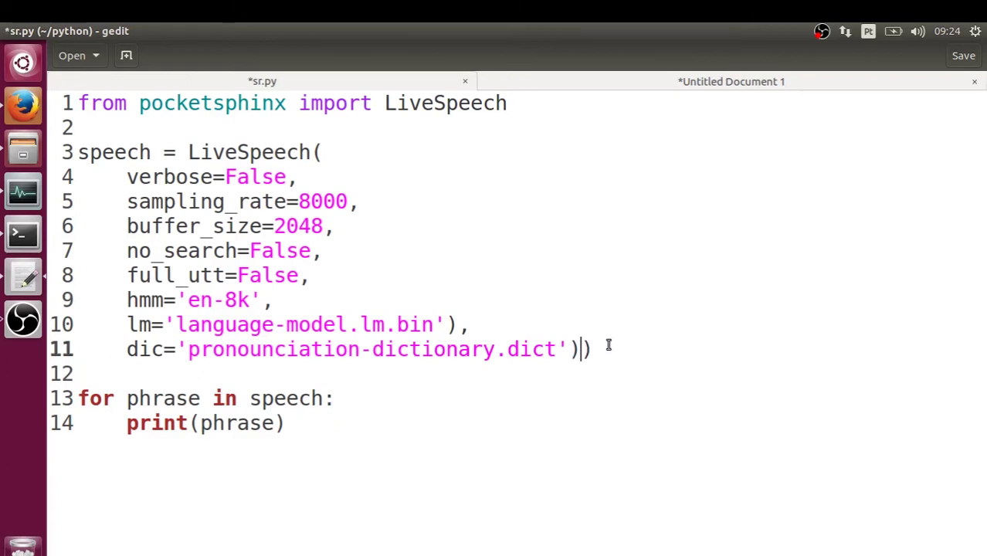
click(461, 321)
key(BackSpace)
click(580, 349)
key(BackSpace)
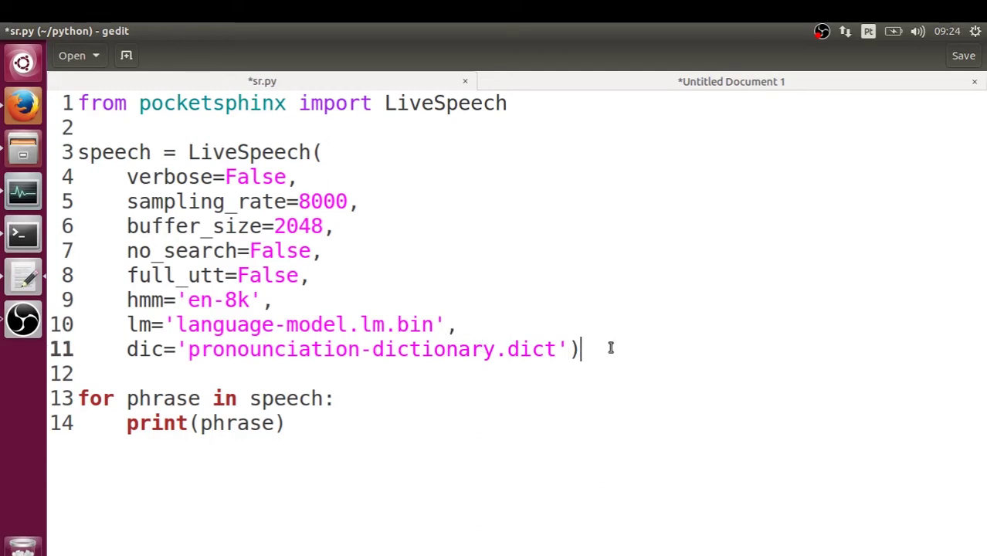
key(ctrl+s)
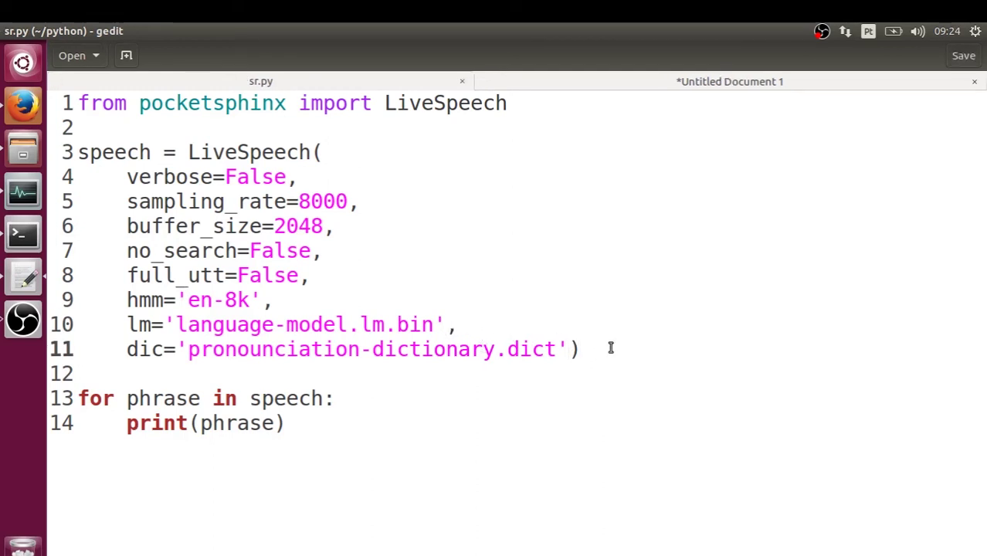
click(610, 347)
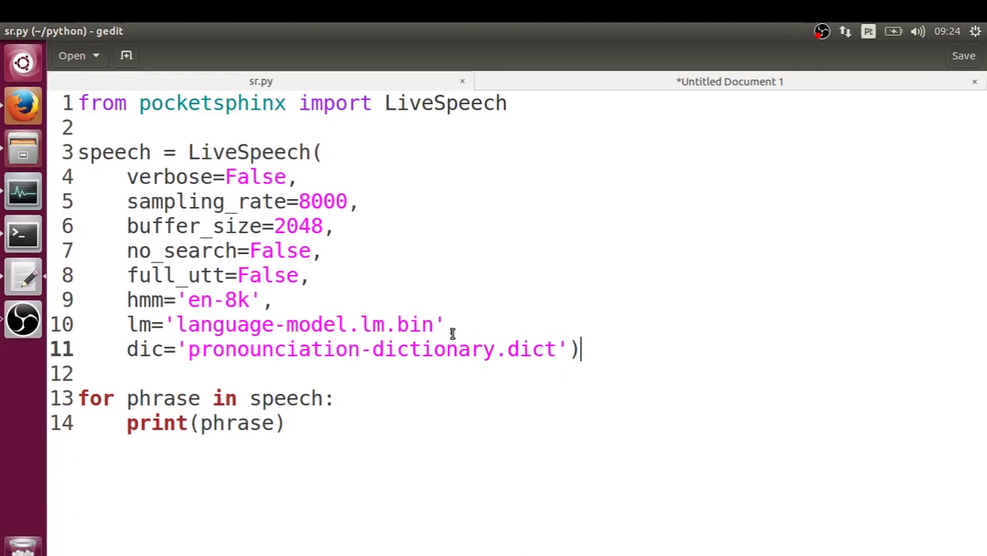
click(437, 363)
click(427, 387)
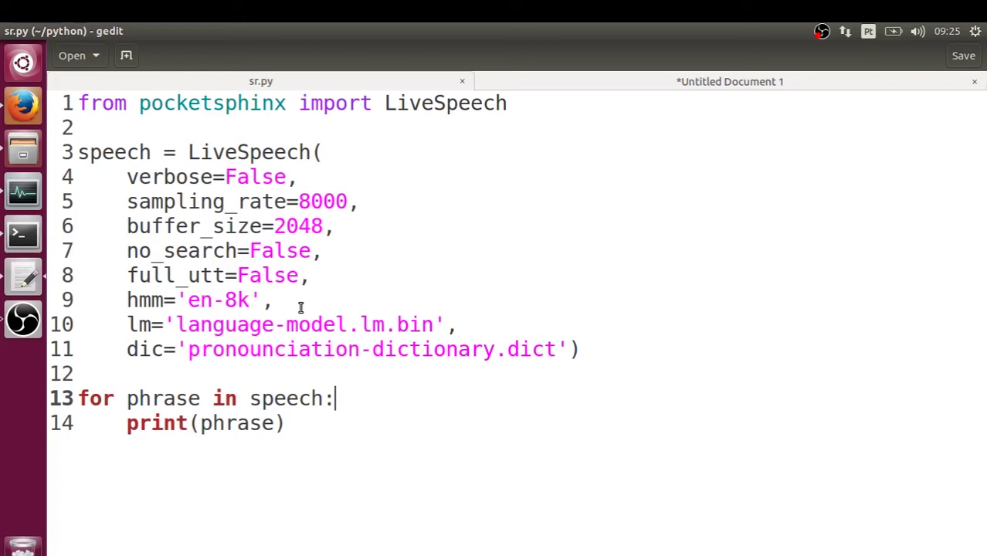
click(442, 277)
Switch to the terminal in the python folder and recall an earlier command from its history
key(alt+Tab)
key(Up)
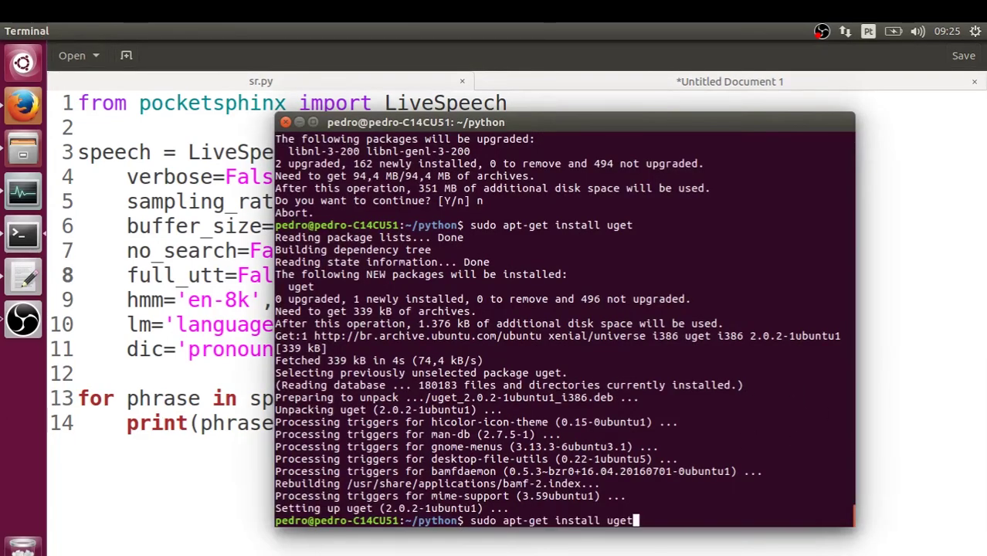